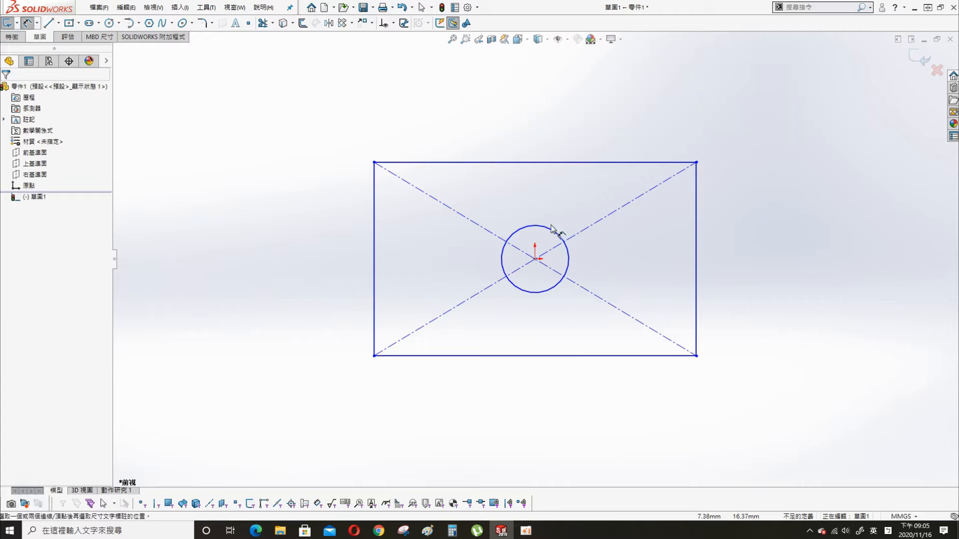
- Dimension the sketch (Ø10 hole, 100 width, 50 height) and extrude it into a plate
{"action": "left_click", "coordinate": [577, 103]}
{"action": "key", "text": "Return"}
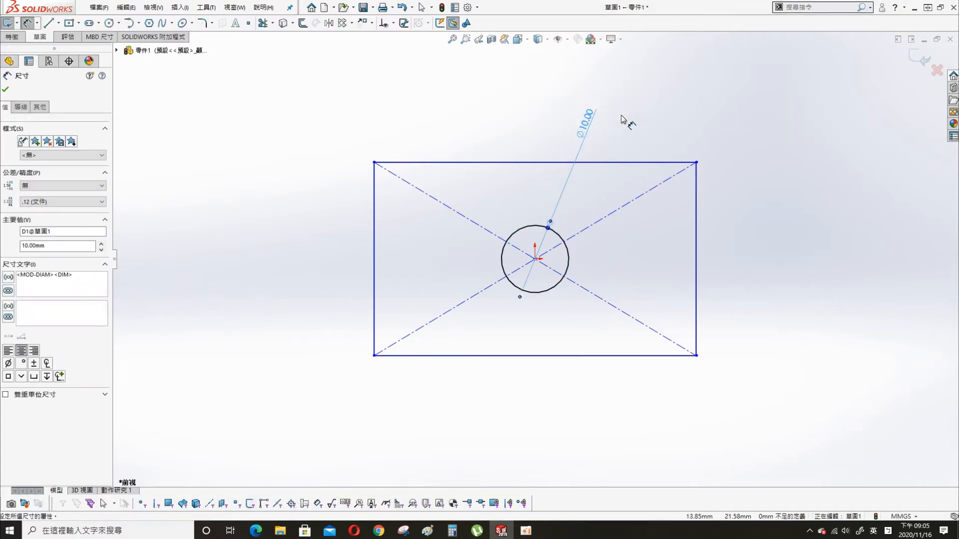
{"action": "left_click", "coordinate": [496, 162]}
{"action": "left_click", "coordinate": [494, 102]}
{"action": "type", "text": "100"}
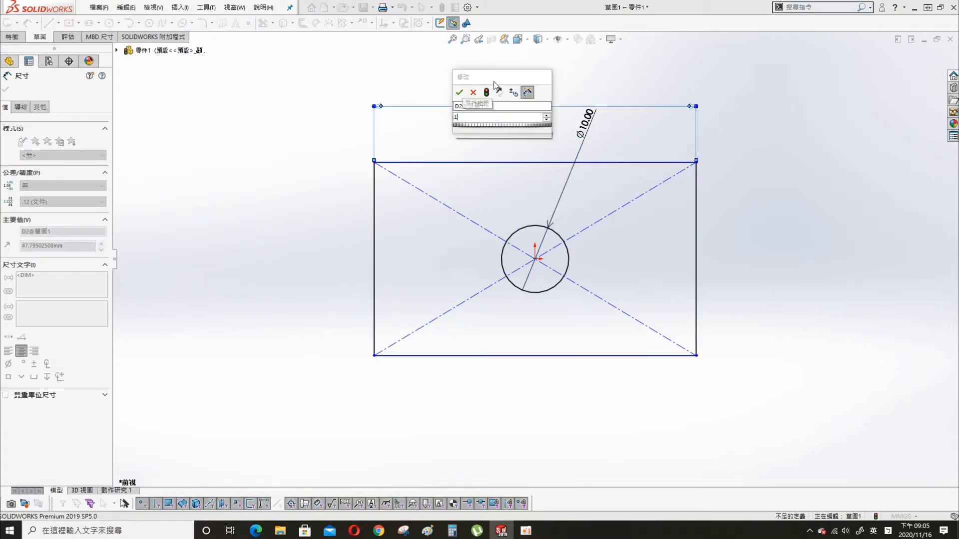
{"action": "key", "text": "Return"}
{"action": "left_click", "coordinate": [197, 262]}
{"action": "left_click", "coordinate": [147, 259]}
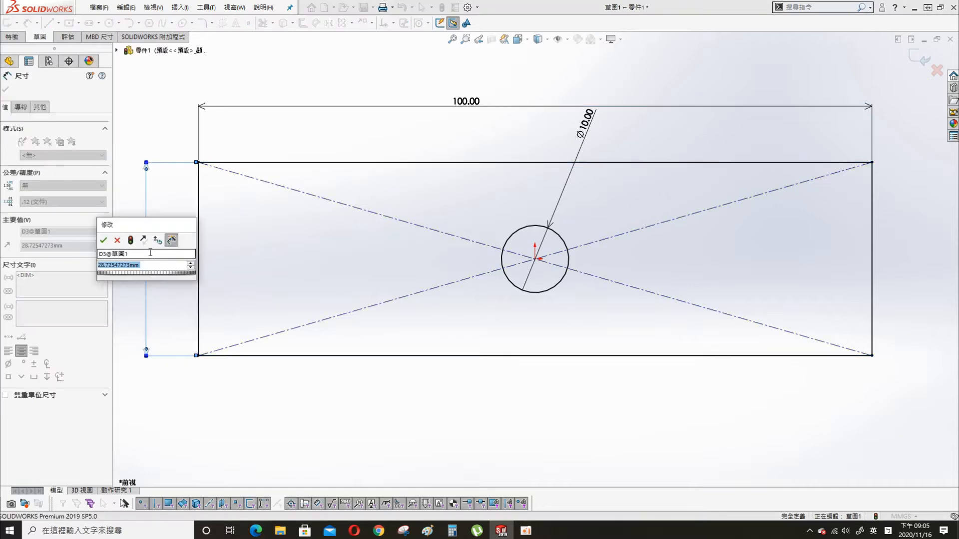
{"action": "type", "text": "50"}
{"action": "key", "text": "Return"}
{"action": "key", "text": "s"}
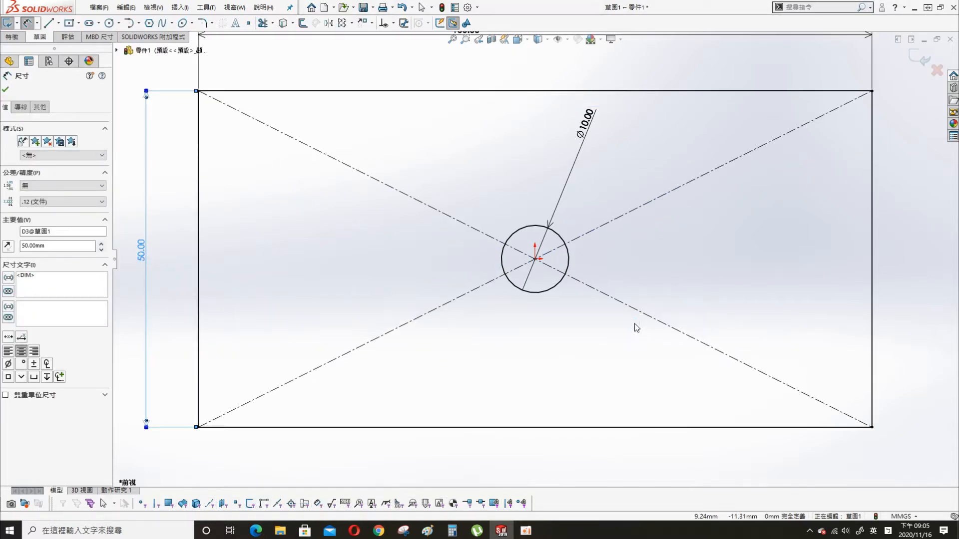
{"action": "left_click", "coordinate": [636, 326]}
{"action": "left_click", "coordinate": [6, 90]}
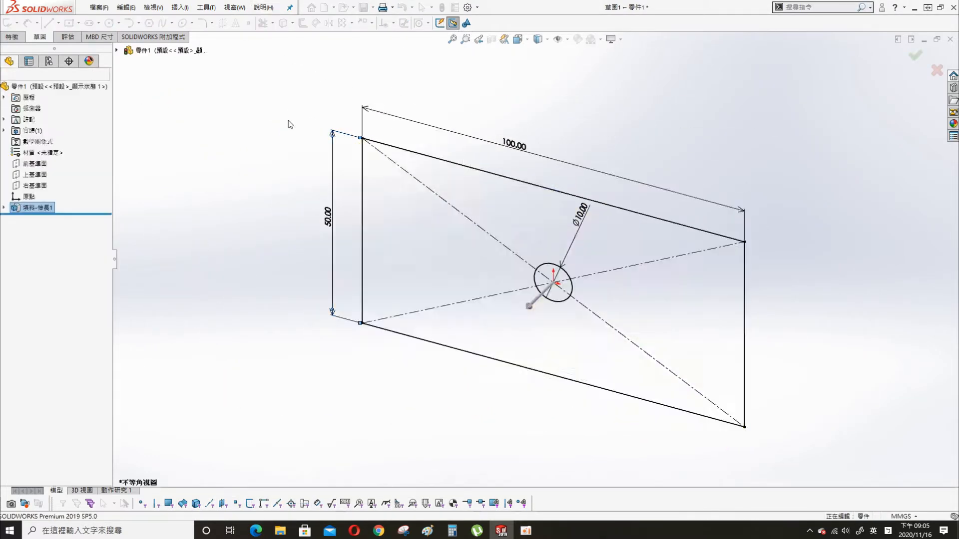
- Save the part as 'bracket' in the spring 練習 folder and create a new assembly
{"action": "key", "text": "ctrl+s"}
{"action": "left_click", "coordinate": [512, 183]}
{"action": "double_click", "coordinate": [466, 229]}
{"action": "double_click", "coordinate": [477, 422]}
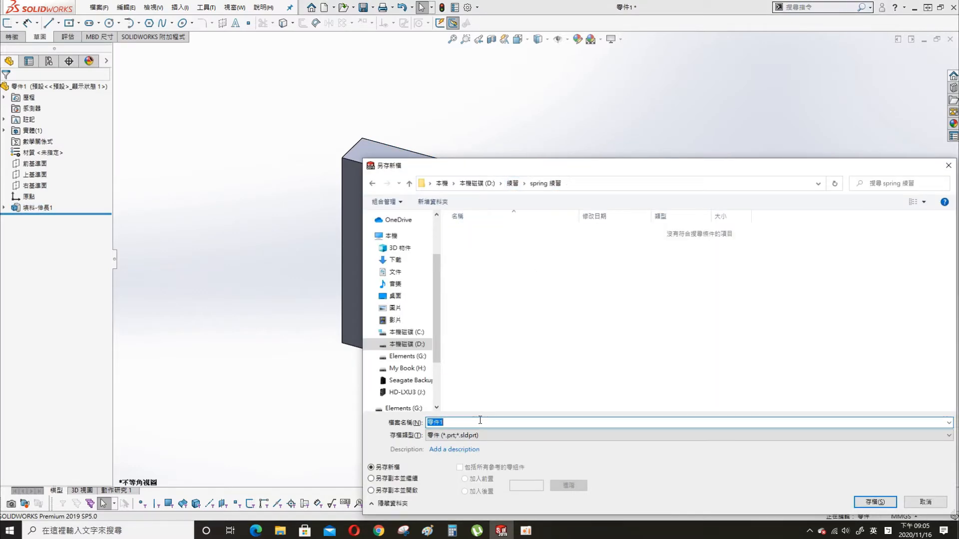
{"action": "type", "text": "bracket"}
{"action": "key", "text": "Return"}
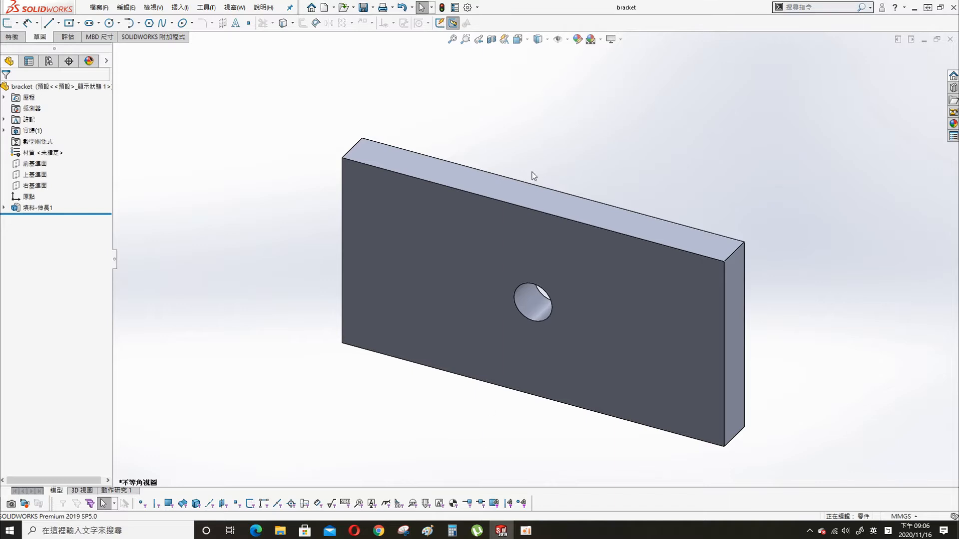
{"action": "scroll", "coordinate": [538, 255], "scroll_direction": "up", "scroll_amount": 3}
{"action": "scroll", "coordinate": [689, 320], "scroll_direction": "down", "scroll_amount": 4}
{"action": "left_click", "coordinate": [328, 8]}
{"action": "double_click", "coordinate": [154, 144]}
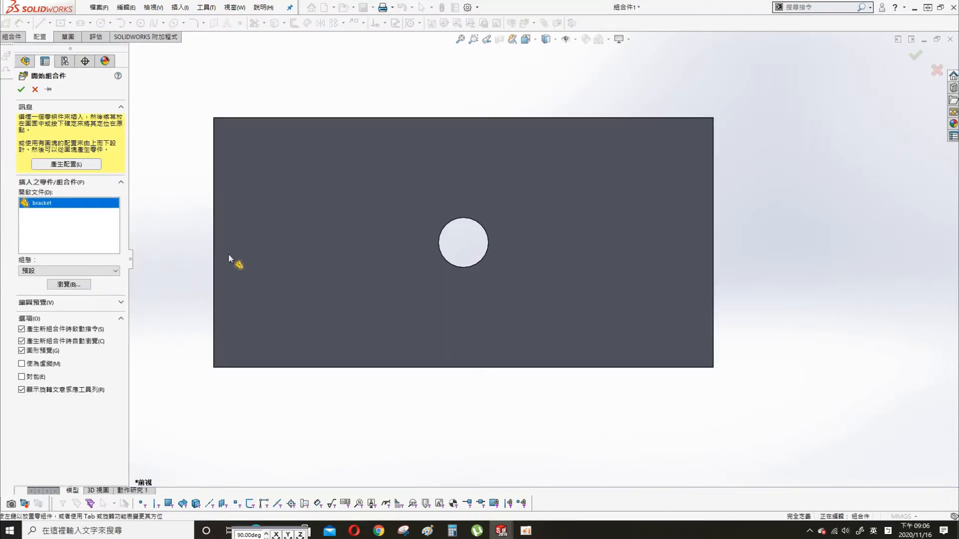
- Place the bracket in the assembly and set it to Float
{"action": "left_click", "coordinate": [21, 89]}
{"action": "right_click", "coordinate": [50, 185]}
{"action": "left_click", "coordinate": [82, 233]}
- Mate the bracket's Front Plane coincident with the assembly's Front Plane
{"action": "left_click", "coordinate": [20, 186]}
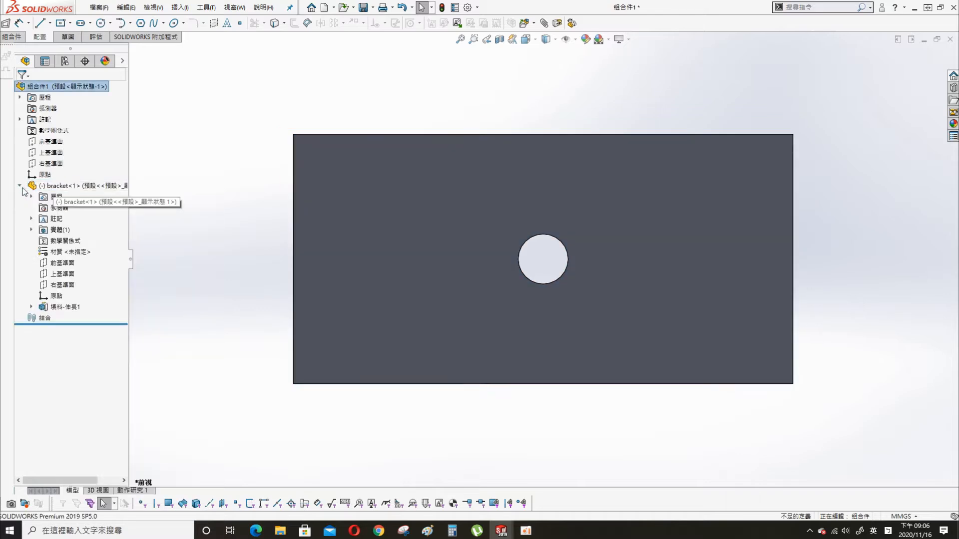
{"action": "left_click", "coordinate": [50, 141]}
{"action": "left_click", "coordinate": [60, 263], "text": "ctrl"}
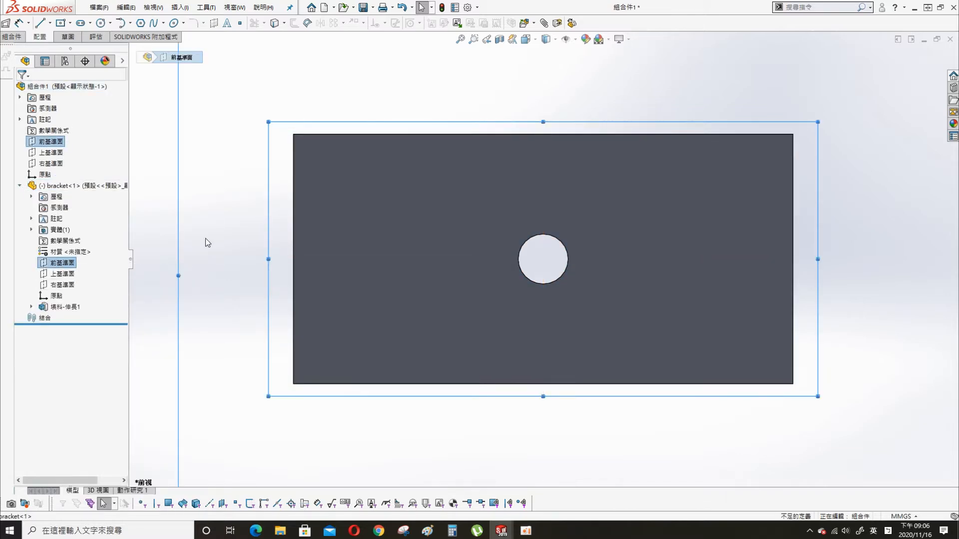
{"action": "key", "text": "s"}
{"action": "left_click", "coordinate": [342, 243]}
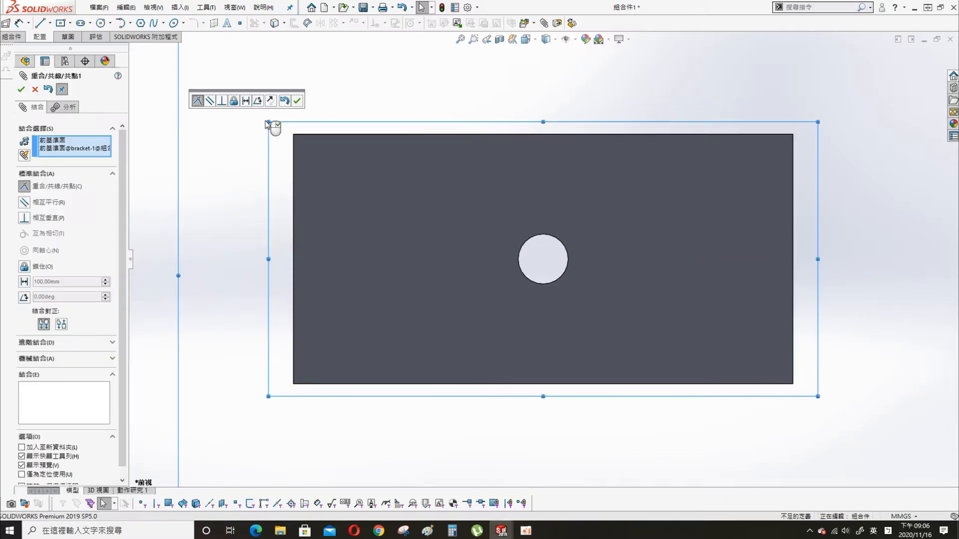
{"action": "left_click", "coordinate": [297, 101]}
- Add coincident mates for the Top and Right planes of bracket and assembly
{"action": "left_click", "coordinate": [175, 117]}
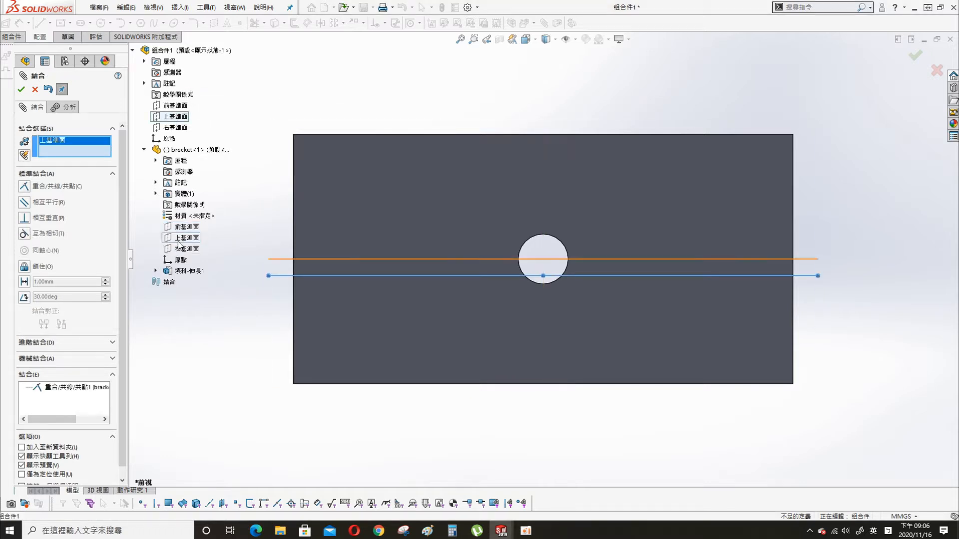
{"action": "left_click", "coordinate": [180, 238]}
{"action": "left_click", "coordinate": [177, 230]}
{"action": "left_click", "coordinate": [175, 127]}
{"action": "left_click", "coordinate": [186, 248]}
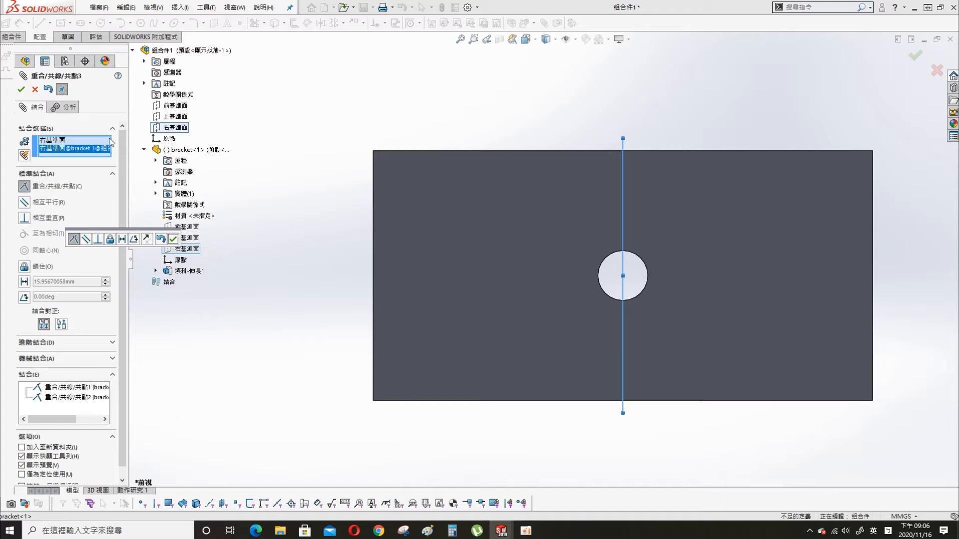
{"action": "left_click", "coordinate": [173, 238]}
{"action": "left_click", "coordinate": [21, 90]}
- Orbit the view and start inserting another bracket component
{"action": "middle_click_drag", "start_coordinate": [392, 235], "coordinate": [524, 299]}
{"action": "key", "text": "s"}
{"action": "left_click", "coordinate": [308, 190]}
- Place a second bracket and mate its hole concentric with the first bracket's hole
{"action": "left_click", "coordinate": [41, 184]}
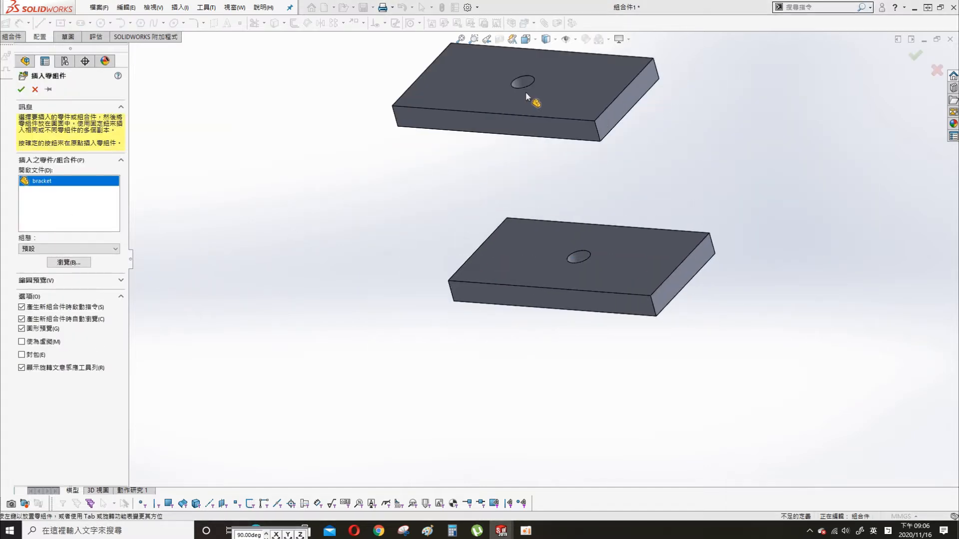
{"action": "left_click", "coordinate": [525, 92]}
{"action": "left_click", "coordinate": [524, 86]}
{"action": "left_click", "coordinate": [579, 256], "text": "ctrl"}
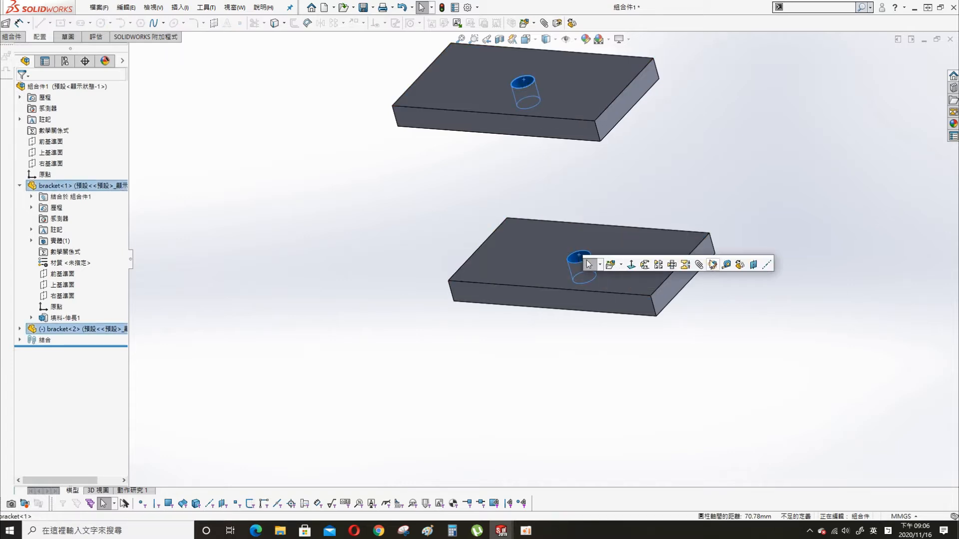
{"action": "left_click", "coordinate": [588, 263]}
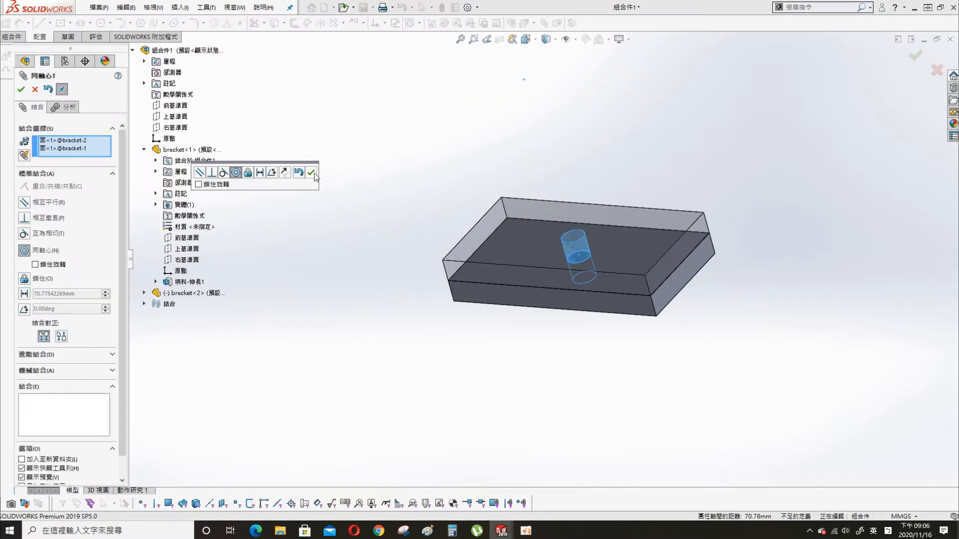
{"action": "left_click", "coordinate": [312, 173]}
- Mate the two brackets' front faces coincident, then drag the upper bracket upward
{"action": "left_click", "coordinate": [491, 280]}
{"action": "left_click", "coordinate": [530, 295]}
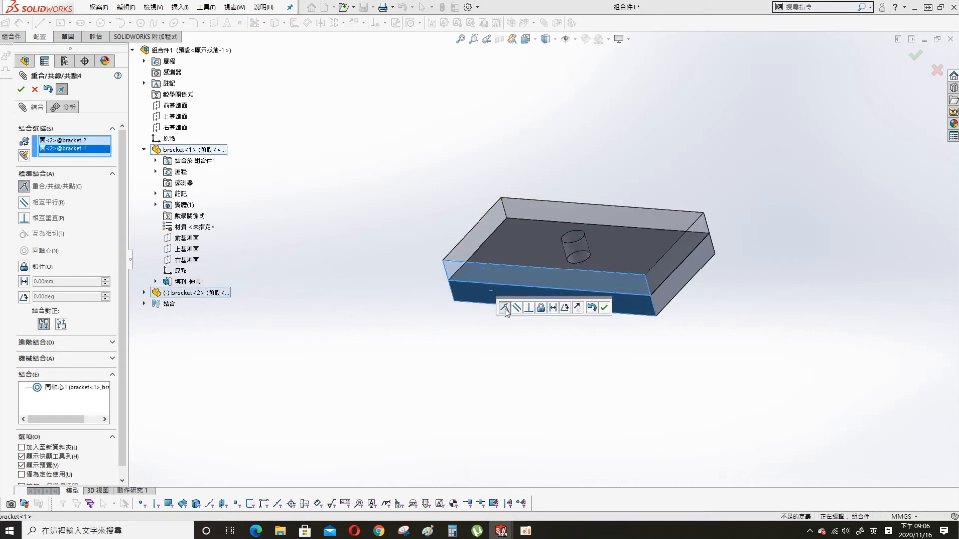
{"action": "left_click", "coordinate": [604, 308]}
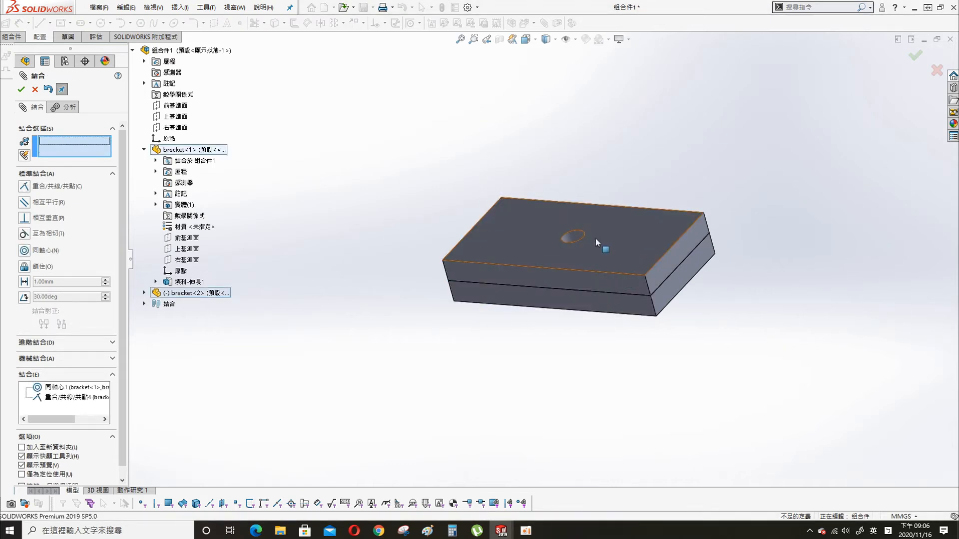
{"action": "left_click", "coordinate": [21, 89]}
{"action": "left_click_drag", "start_coordinate": [556, 240], "coordinate": [589, 146]}
- Start a new mate by selecting the upper bracket's bottom face
{"action": "key", "text": "s"}
{"action": "left_click", "coordinate": [301, 208]}
{"action": "middle_click_drag", "start_coordinate": [437, 175], "coordinate": [455, 103]}
{"action": "left_click", "coordinate": [472, 121]}
- Add a Limit Distance mate between the facing faces (max 100 mm, min 50 mm) and drag to test it
{"action": "middle_click_drag", "start_coordinate": [515, 177], "coordinate": [506, 237]}
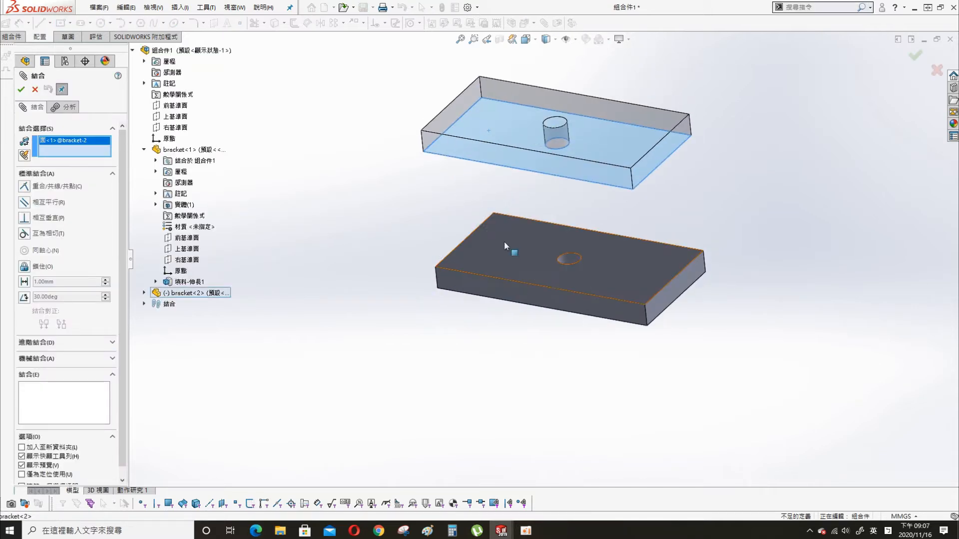
{"action": "left_click", "coordinate": [513, 253]}
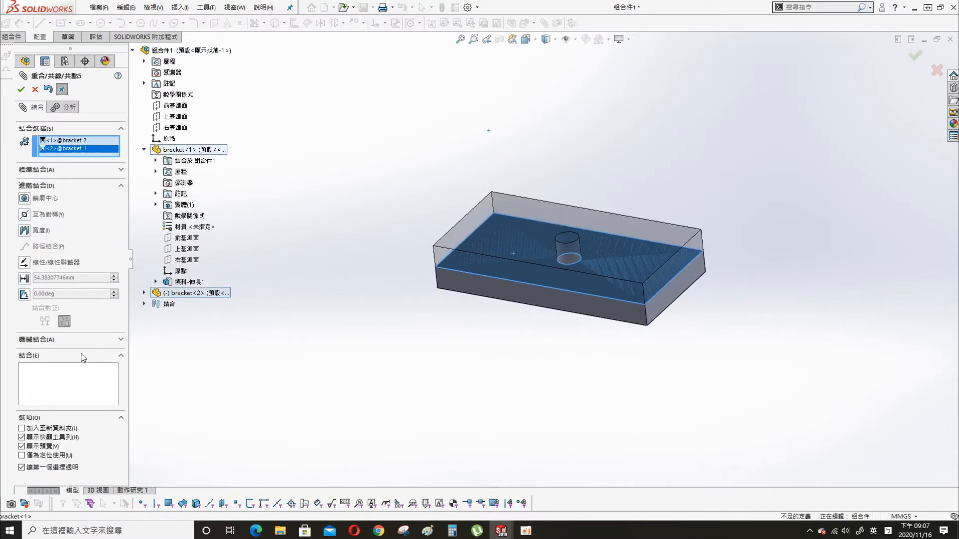
{"action": "left_click", "coordinate": [24, 278]}
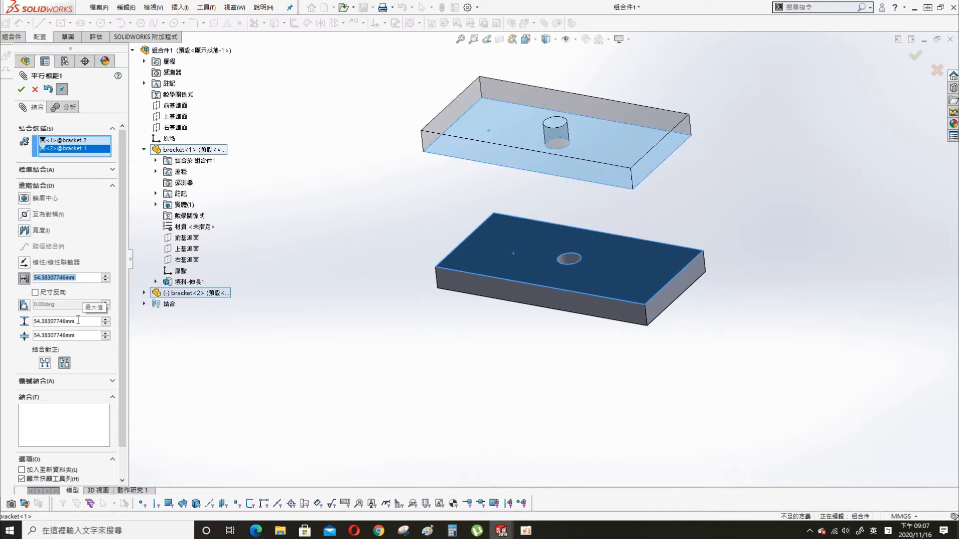
{"action": "type", "text": "100"}
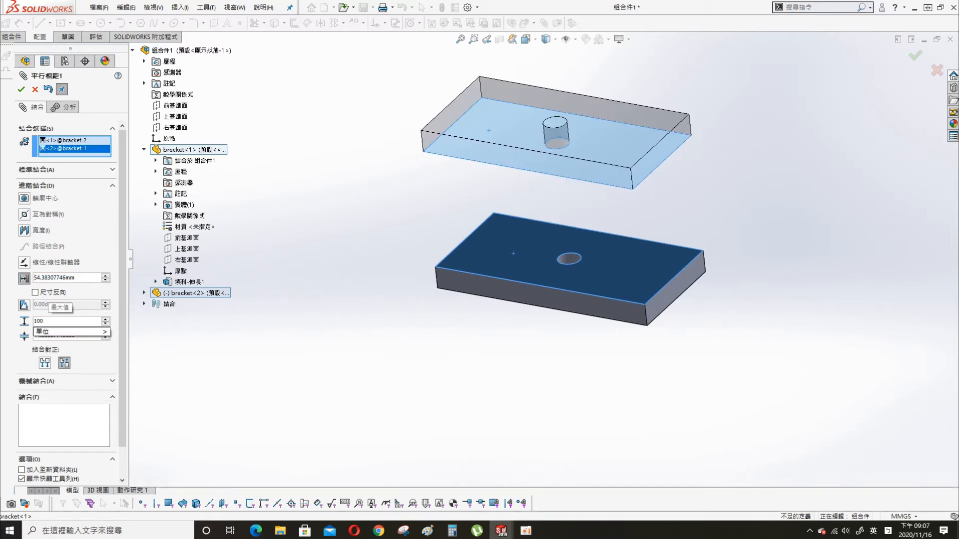
{"action": "left_click", "coordinate": [47, 350]}
{"action": "left_click", "coordinate": [79, 334]}
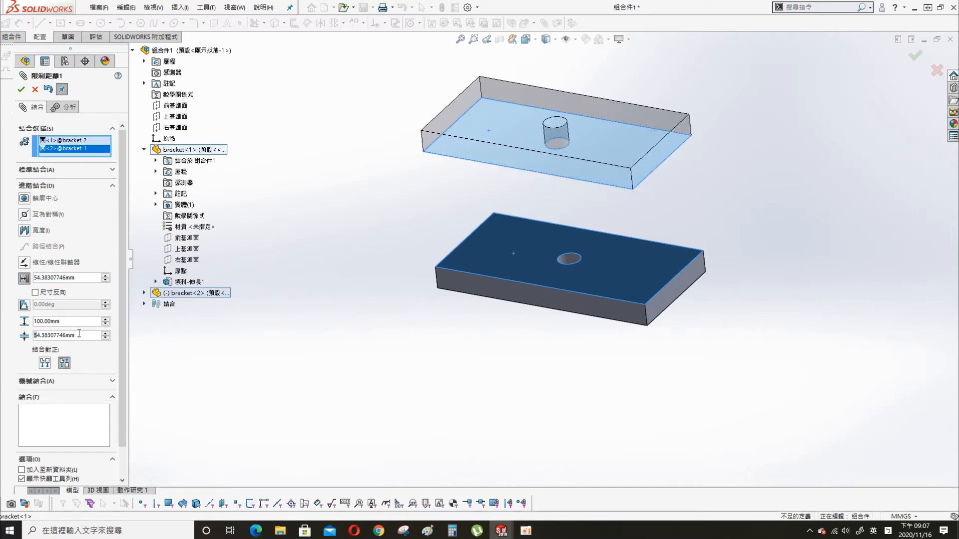
{"action": "type", "text": "50"}
{"action": "key", "text": "Return"}
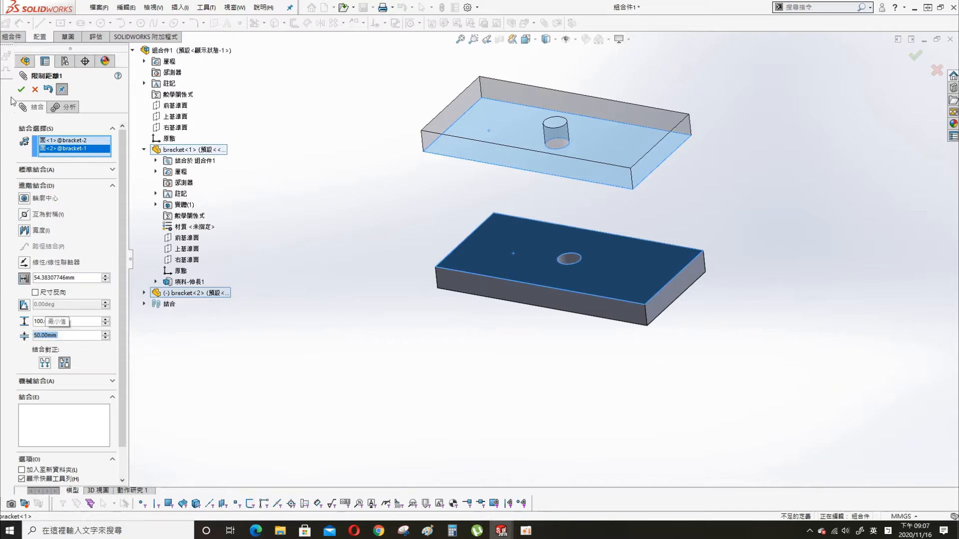
{"action": "left_click", "coordinate": [21, 90]}
{"action": "left_click", "coordinate": [21, 90]}
{"action": "left_click_drag", "start_coordinate": [609, 171], "coordinate": [565, 132]}
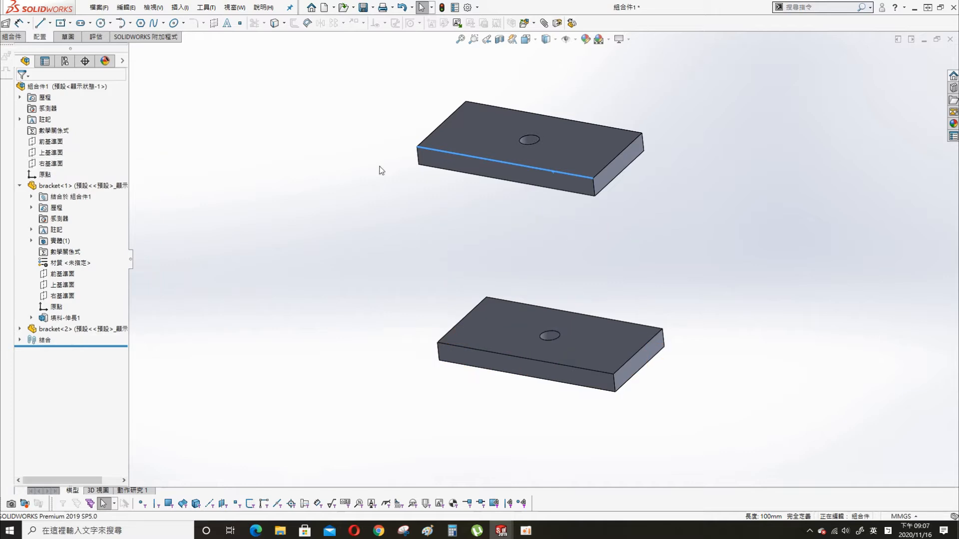
- Insert a new part on the assembly's Top Plane and view the sketch plane face-on
{"action": "left_click", "coordinate": [51, 153]}
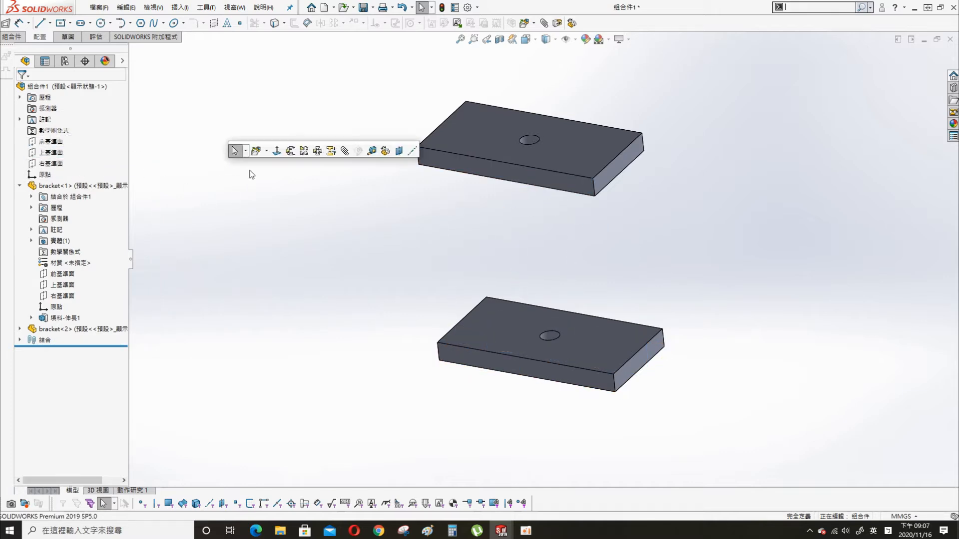
{"action": "left_click", "coordinate": [266, 152]}
{"action": "left_click", "coordinate": [269, 174]}
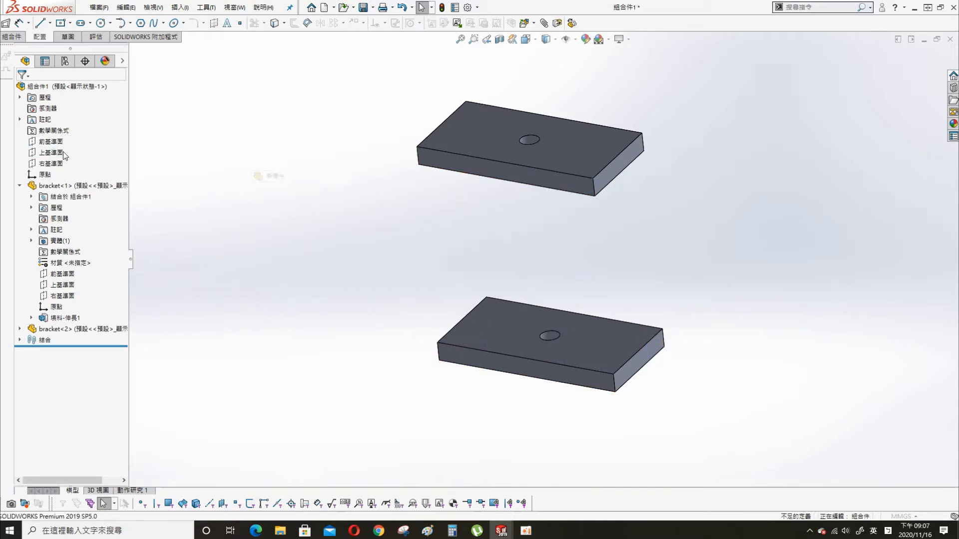
{"action": "left_click", "coordinate": [57, 154]}
{"action": "key", "text": "s"}
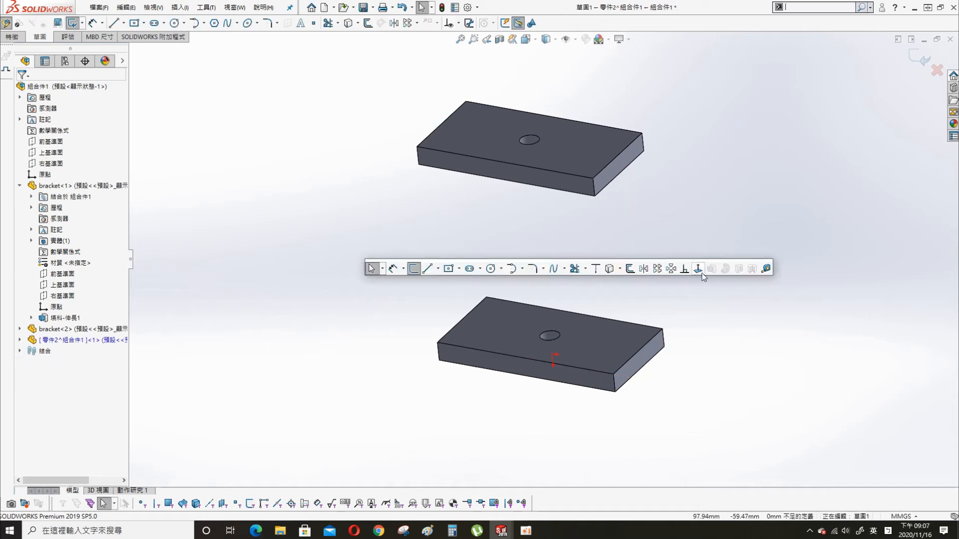
{"action": "left_click", "coordinate": [700, 271]}
{"action": "scroll", "coordinate": [591, 260], "scroll_direction": "up", "scroll_amount": 3}
- Draw a vertical line from the top bracket down to the bottom bracket
{"action": "key", "text": "s"}
{"action": "left_click", "coordinate": [622, 254]}
{"action": "left_click", "coordinate": [624, 265]}
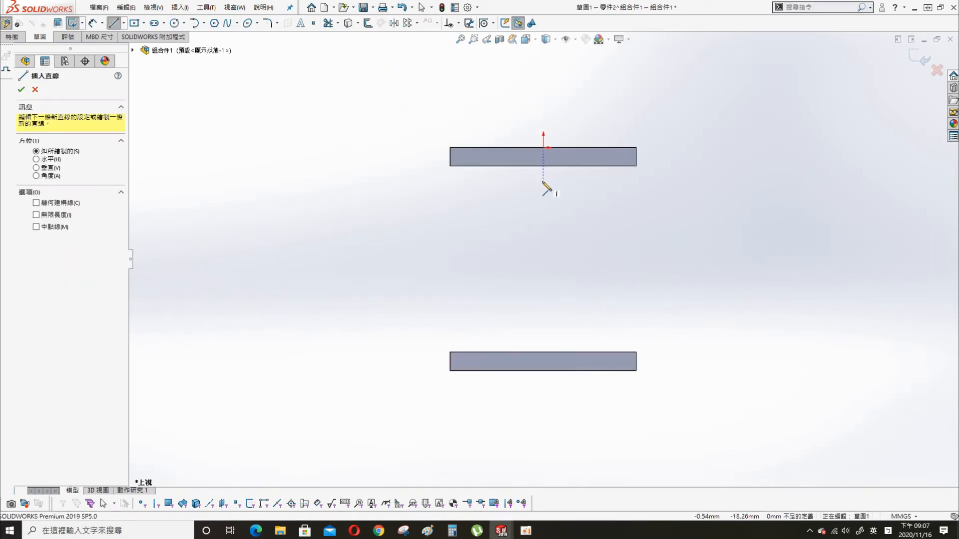
{"action": "left_click", "coordinate": [543, 181]}
{"action": "left_click", "coordinate": [543, 344]}
{"action": "key", "text": "Escape"}
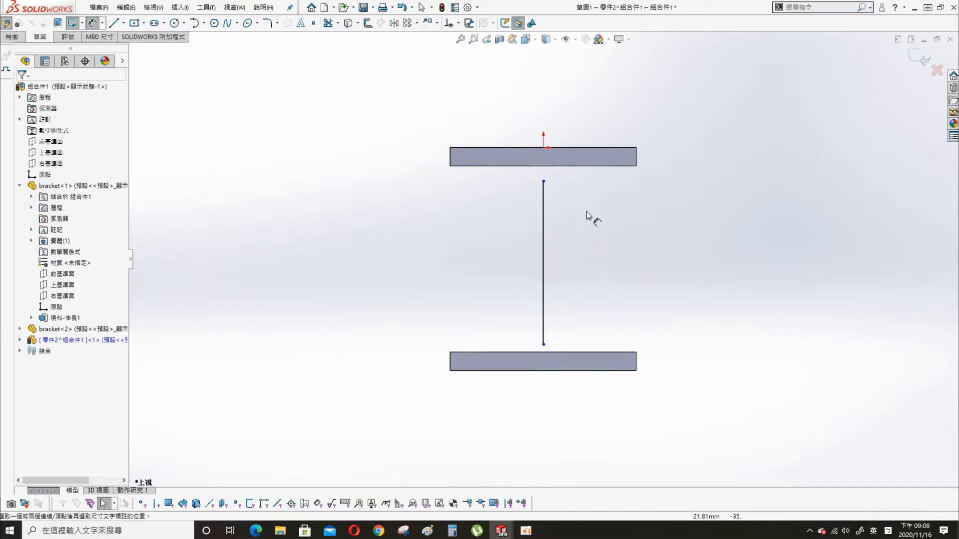
- Dimension both end gaps between the line and the brackets to 2.5 mm
{"action": "left_click", "coordinate": [590, 166]}
{"action": "left_click", "coordinate": [543, 181]}
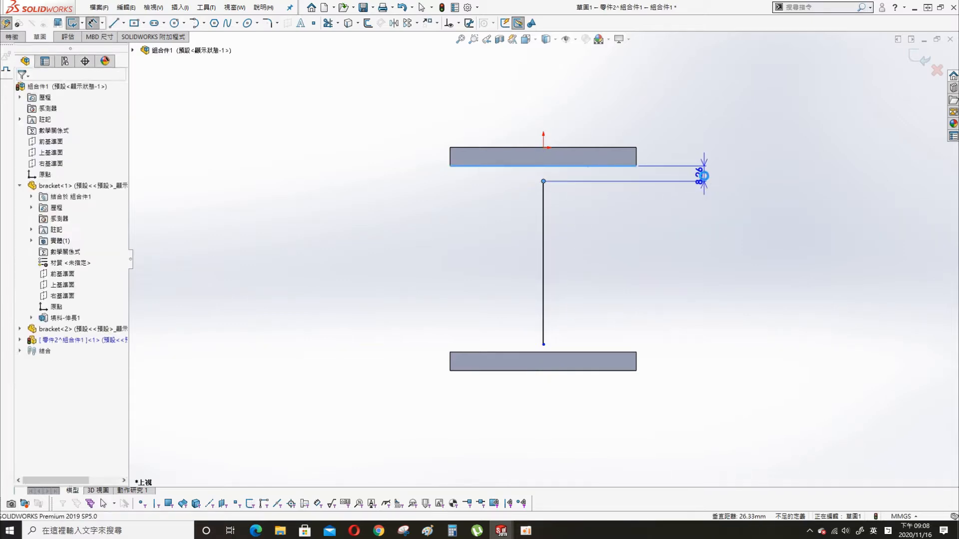
{"action": "left_click", "coordinate": [702, 172]}
{"action": "type", "text": "2.5"}
{"action": "key", "text": "Return"}
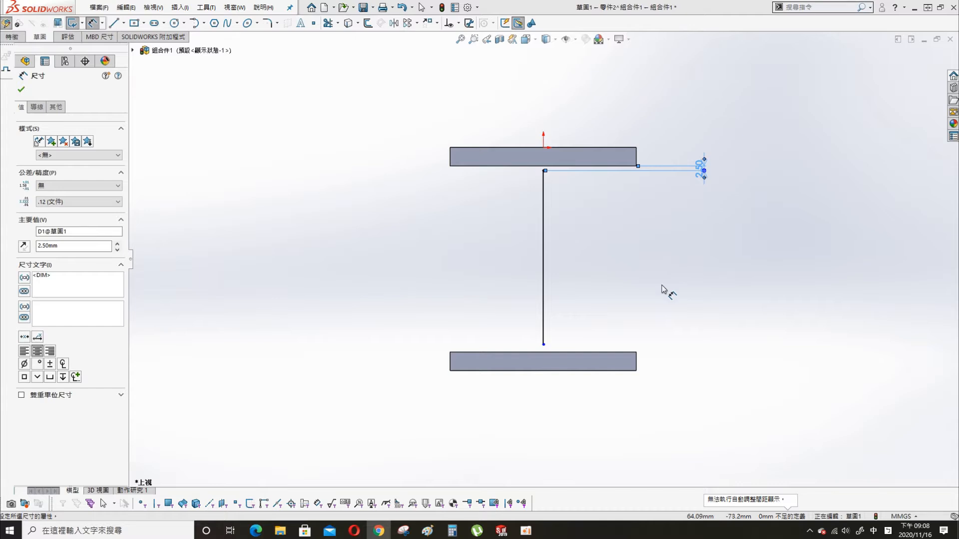
{"action": "left_click", "coordinate": [543, 344]}
{"action": "left_click", "coordinate": [600, 352]}
{"action": "left_click", "coordinate": [705, 332]}
{"action": "type", "text": "2.5"}
{"action": "key", "text": "Return"}
- Exit the path line sketch and select the spring part's Front Plane
{"action": "left_click", "coordinate": [920, 58]}
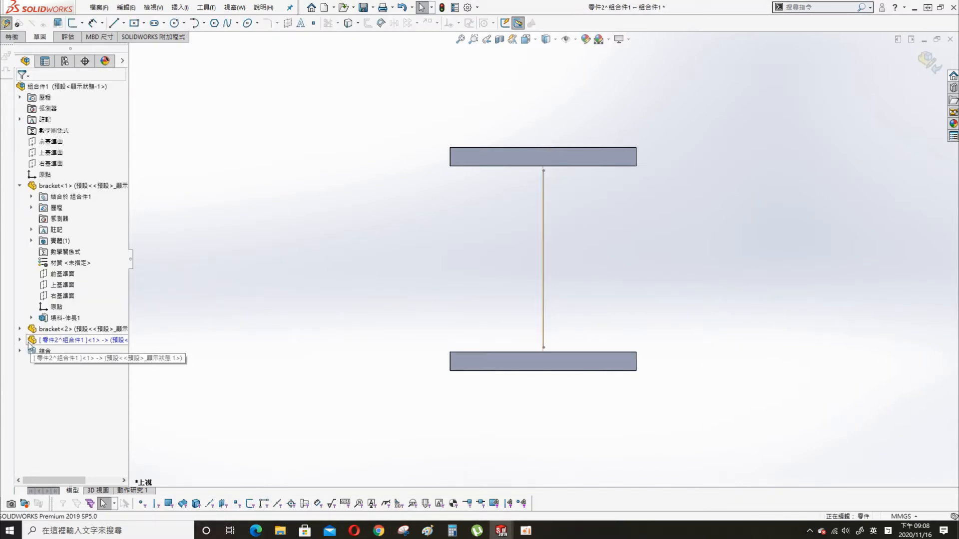
{"action": "left_click", "coordinate": [20, 340]}
{"action": "left_click", "coordinate": [61, 418]}
- Start a sketch on the Front Plane and draw a circle beside the line
{"action": "left_click", "coordinate": [71, 406]}
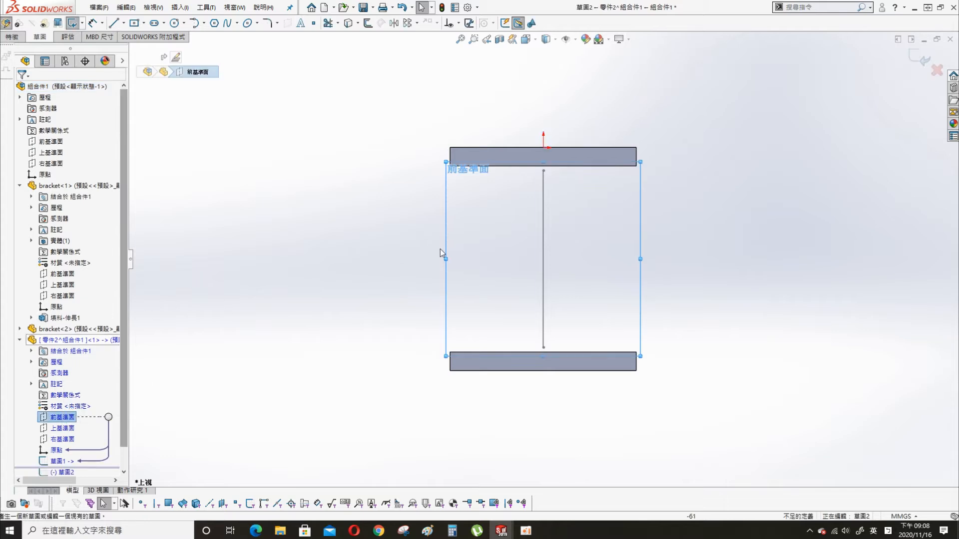
{"action": "key", "text": "s"}
{"action": "left_click", "coordinate": [595, 228]}
{"action": "left_click", "coordinate": [615, 184]}
{"action": "left_click", "coordinate": [619, 197]}
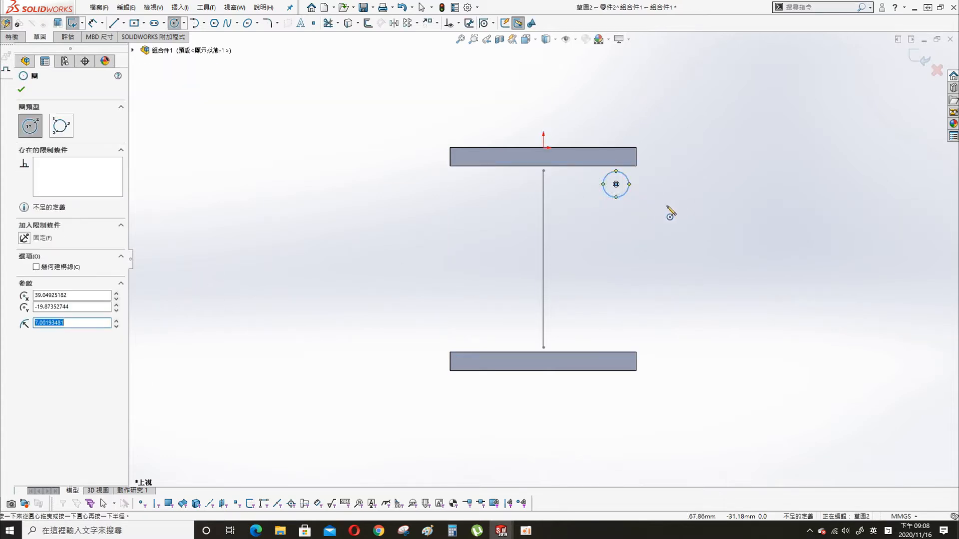
{"action": "key", "text": "Escape"}
- Make the circle's centre horizontal with the line's top endpoint
{"action": "left_click", "coordinate": [615, 184]}
{"action": "left_click", "coordinate": [543, 171], "text": "ctrl"}
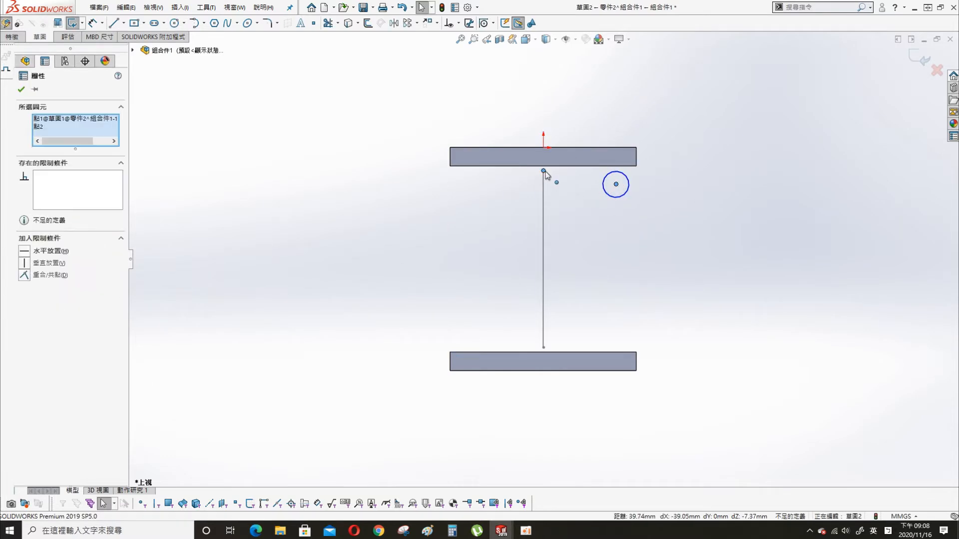
{"action": "left_click", "coordinate": [49, 251]}
{"action": "left_click", "coordinate": [21, 90]}
- Dimension the circle's diameter to 5 mm
{"action": "key", "text": "s"}
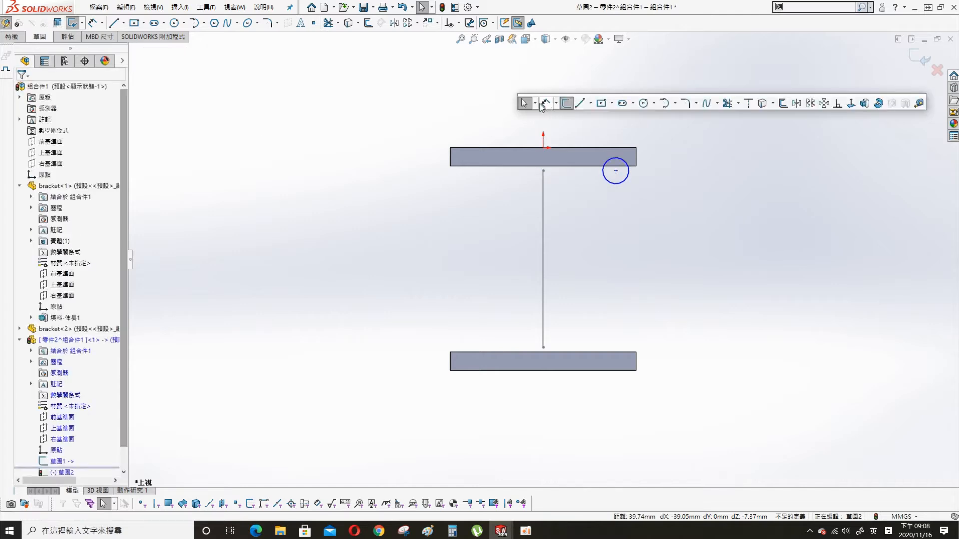
{"action": "left_click", "coordinate": [543, 103]}
{"action": "left_click", "coordinate": [625, 179]}
{"action": "left_click", "coordinate": [697, 195]}
{"action": "type", "text": "5"}
{"action": "key", "text": "Return"}
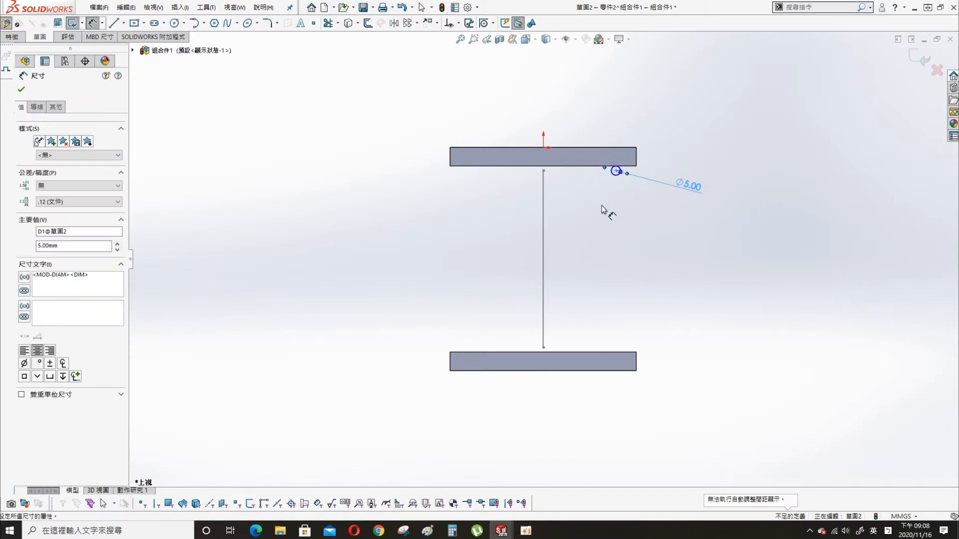
- Set the circle 30 mm from the vertical line and exit the sketch
{"action": "scroll", "coordinate": [619, 194], "scroll_direction": "down", "scroll_amount": 3}
{"action": "left_click", "coordinate": [605, 172]}
{"action": "left_click", "coordinate": [497, 225]}
{"action": "left_click", "coordinate": [507, 258]}
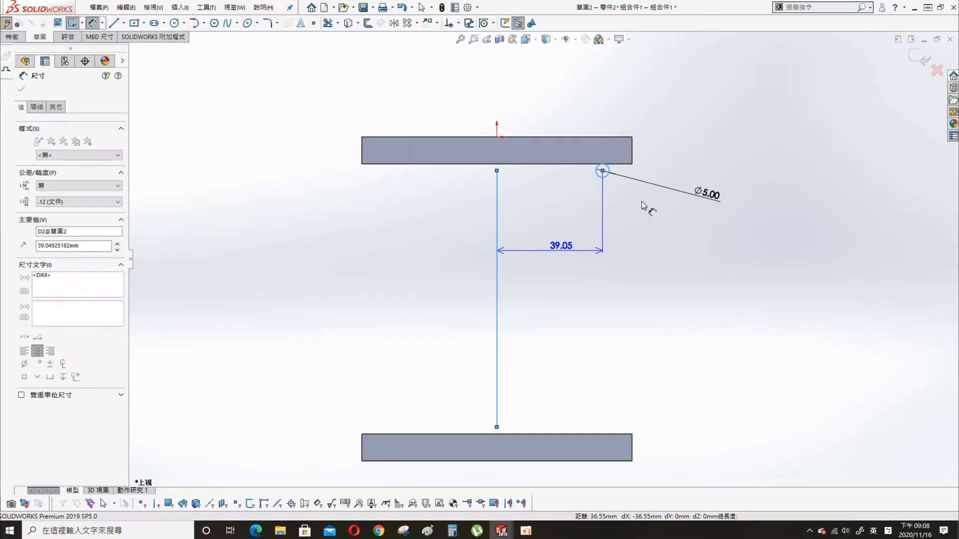
{"action": "type", "text": "30"}
{"action": "key", "text": "Return"}
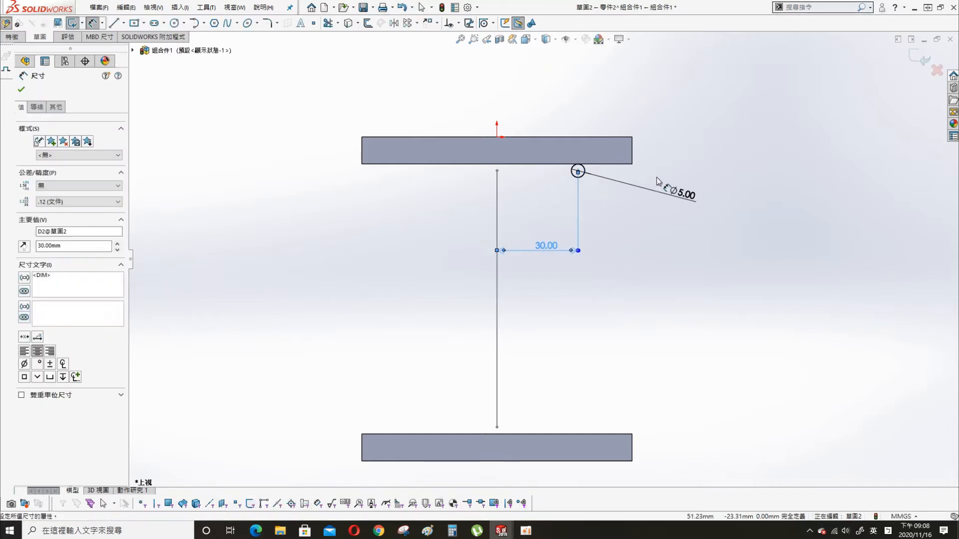
{"action": "left_click", "coordinate": [914, 62]}
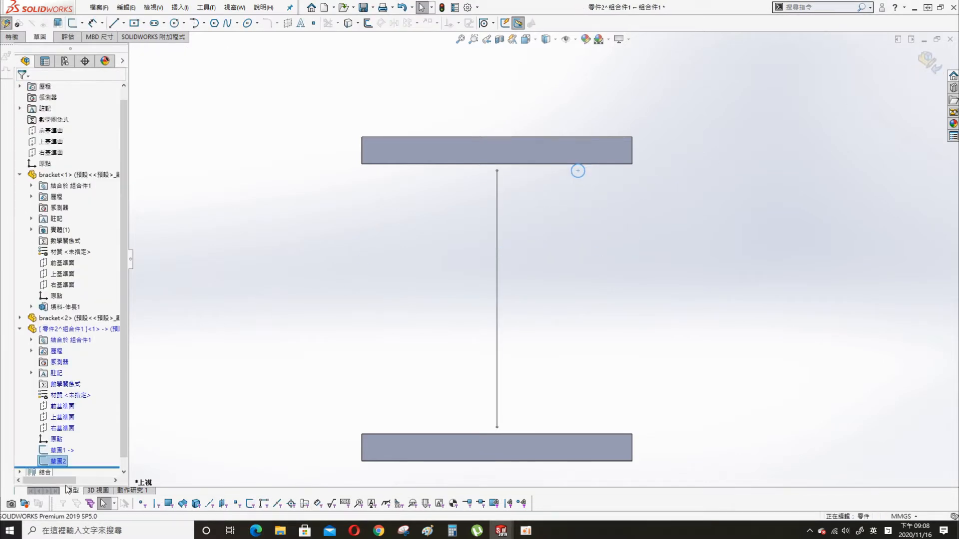
- Sweep the circle along the line with a specified profile twist of 8 turns
{"action": "key", "text": "s"}
{"action": "left_click", "coordinate": [327, 147]}
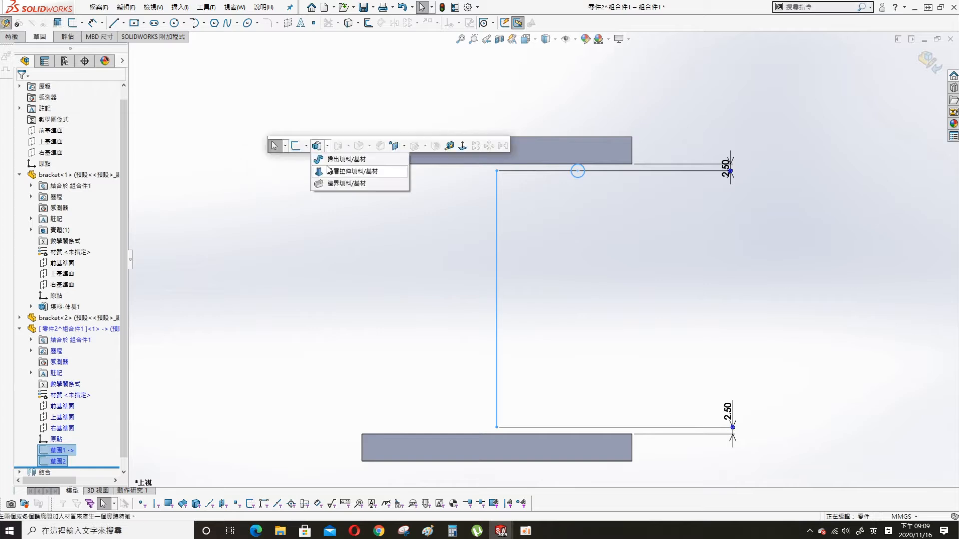
{"action": "left_click", "coordinate": [342, 159]}
{"action": "left_click", "coordinate": [71, 233]}
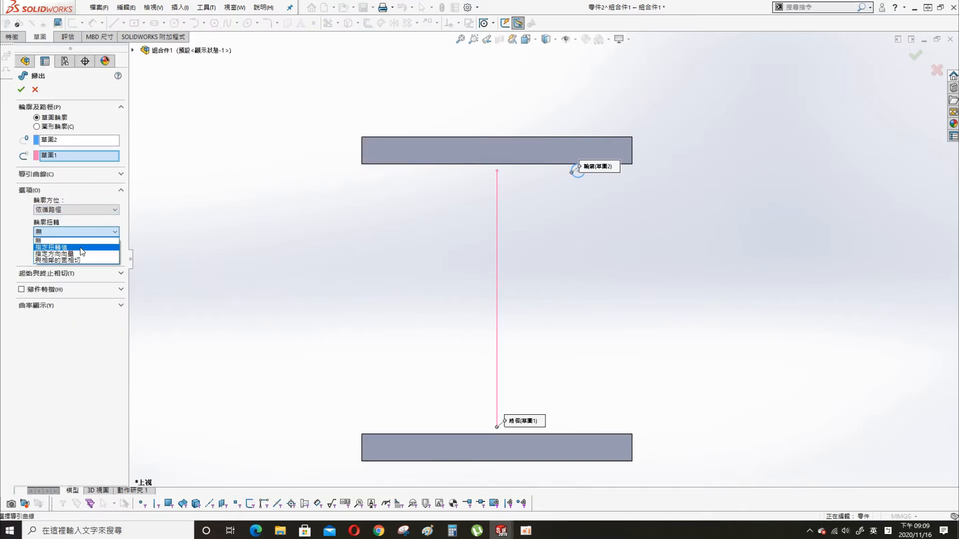
{"action": "left_click", "coordinate": [69, 247]}
{"action": "left_click", "coordinate": [101, 238]}
{"action": "left_click", "coordinate": [59, 259]}
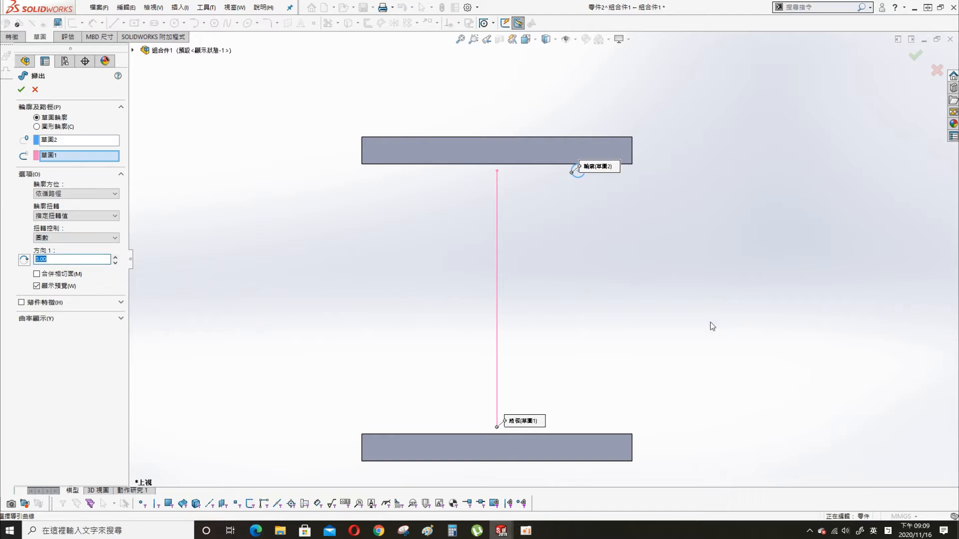
{"action": "type", "text": "8"}
{"action": "key", "text": "Return"}
{"action": "key", "text": "Return"}
- Exit part editing back to the assembly and open the first bracket's appearance options
{"action": "middle_click_drag", "start_coordinate": [359, 280], "coordinate": [409, 74]}
{"action": "left_click", "coordinate": [629, 179]}
{"action": "left_click", "coordinate": [928, 61]}
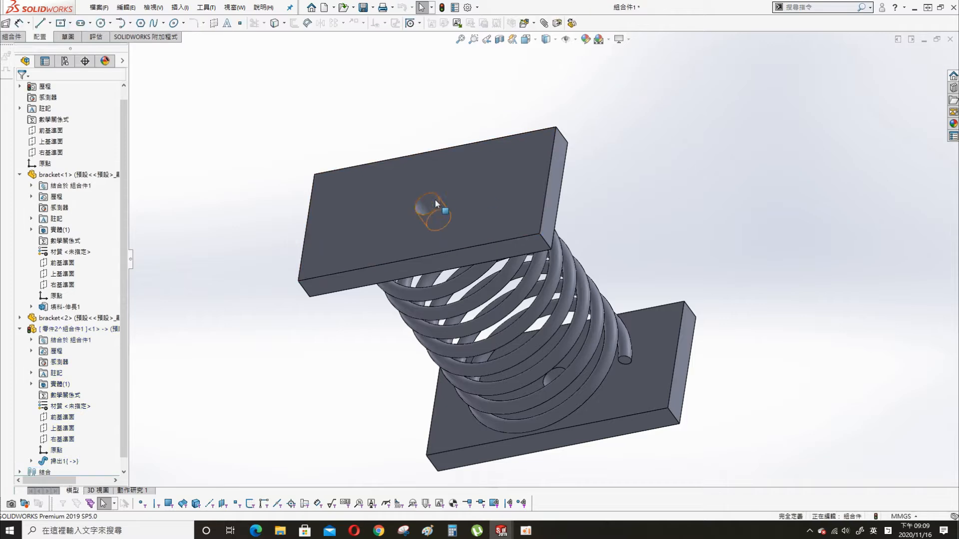
{"action": "right_click", "coordinate": [73, 178]}
{"action": "left_click", "coordinate": [114, 164]}
- Colour the two brackets green and the spring orange
{"action": "left_click", "coordinate": [129, 191]}
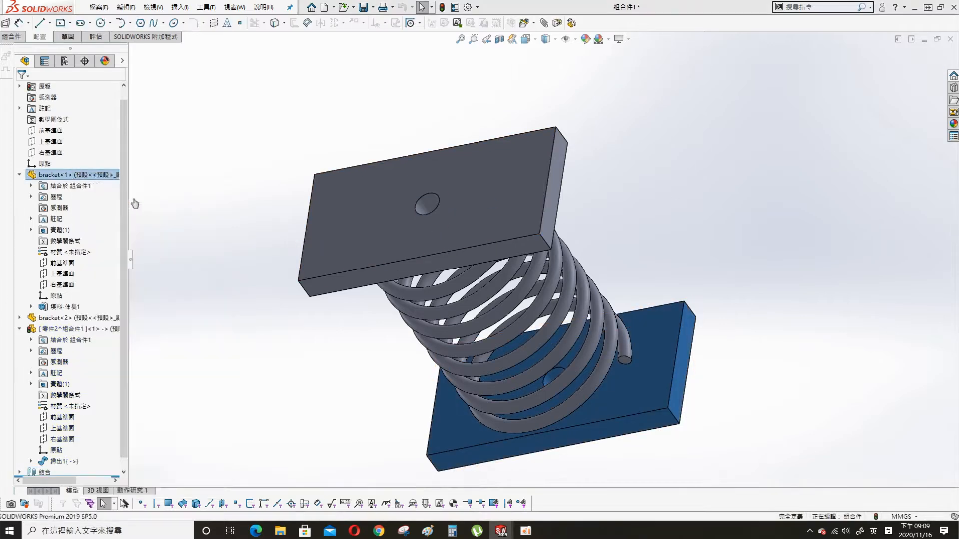
{"action": "left_click", "coordinate": [66, 375]}
{"action": "left_click", "coordinate": [21, 89]}
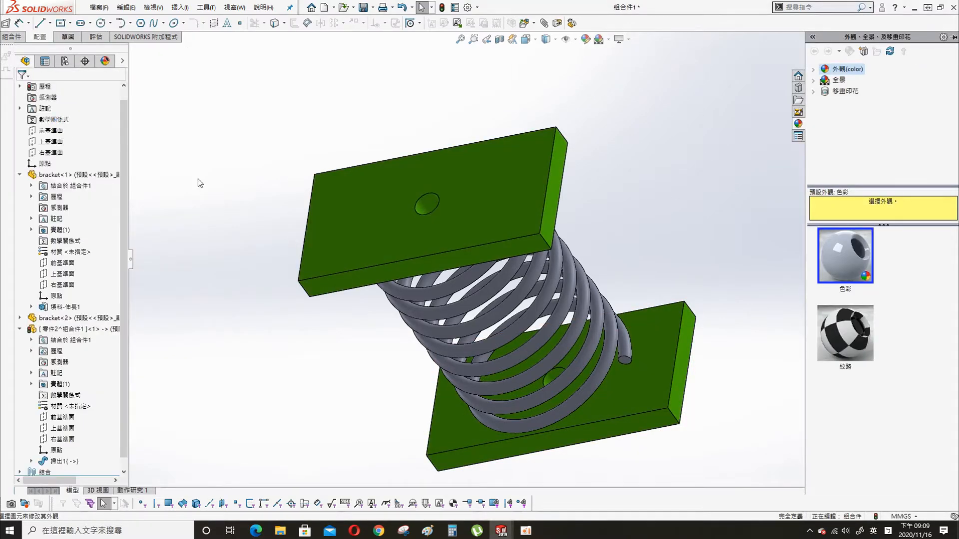
{"action": "right_click", "coordinate": [75, 329]}
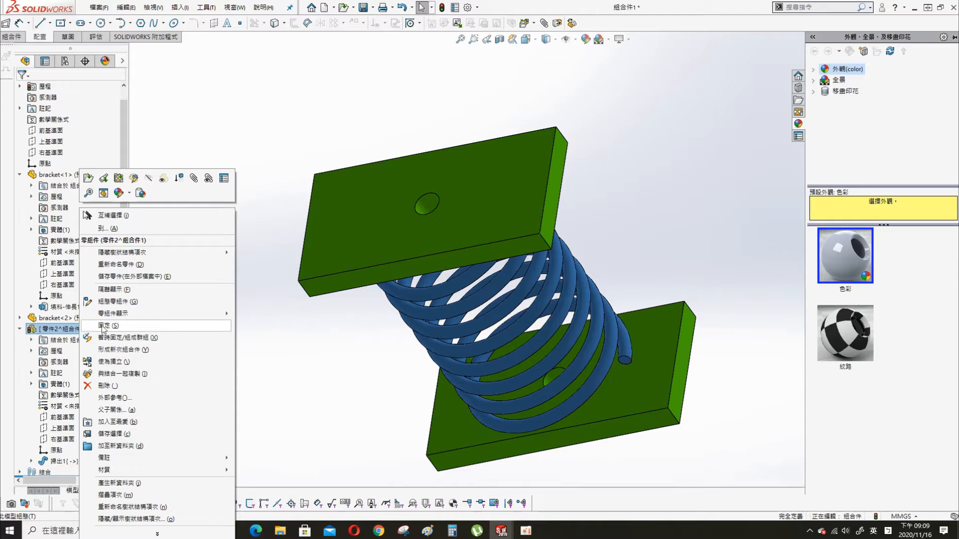
{"action": "left_click", "coordinate": [128, 193]}
{"action": "left_click", "coordinate": [145, 230]}
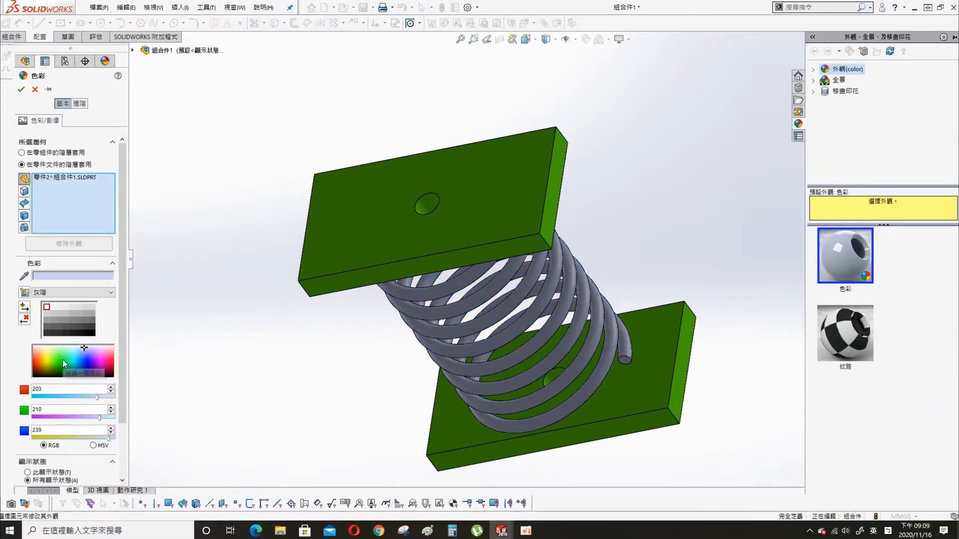
{"action": "left_click", "coordinate": [38, 358]}
{"action": "left_click", "coordinate": [21, 89]}
- Save the assembly and its modified documents
{"action": "key", "text": "ctrl+s"}
{"action": "key", "text": "Return"}
{"action": "key", "text": "Return"}
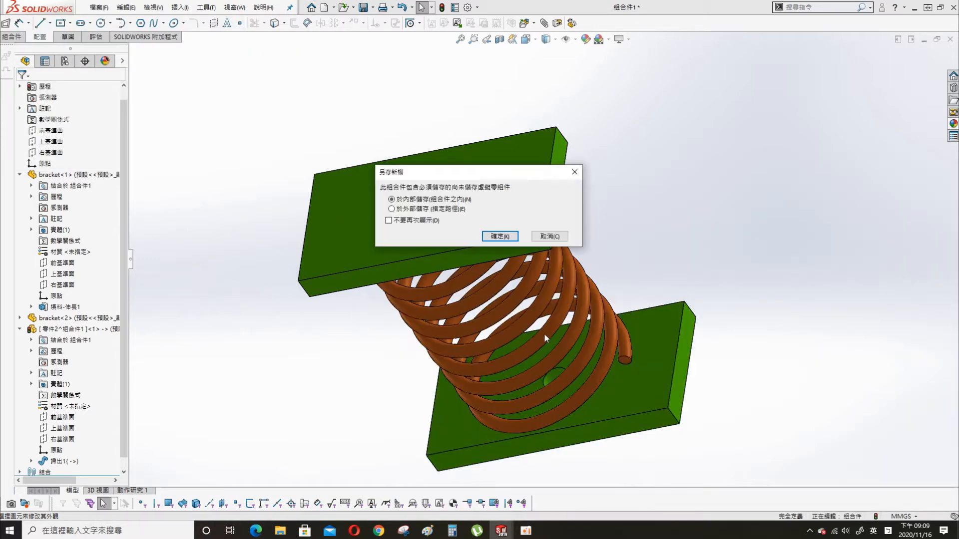
{"action": "left_click", "coordinate": [497, 238]}
- Drag the top bracket down and up, rebuilding to confirm the spring follows it
{"action": "scroll", "coordinate": [562, 289], "scroll_direction": "up", "scroll_amount": 2}
{"action": "middle_click_drag", "start_coordinate": [555, 279], "coordinate": [553, 220]}
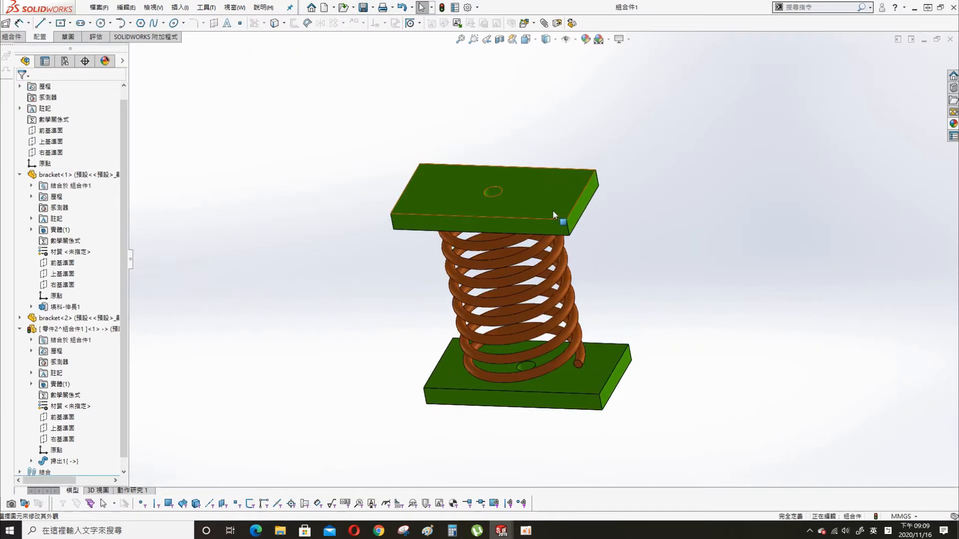
{"action": "left_click_drag", "start_coordinate": [554, 207], "coordinate": [595, 414]}
{"action": "left_click", "coordinate": [442, 8]}
{"action": "middle_click_drag", "start_coordinate": [642, 382], "coordinate": [612, 315]}
{"action": "left_click_drag", "start_coordinate": [536, 265], "coordinate": [471, 57]}
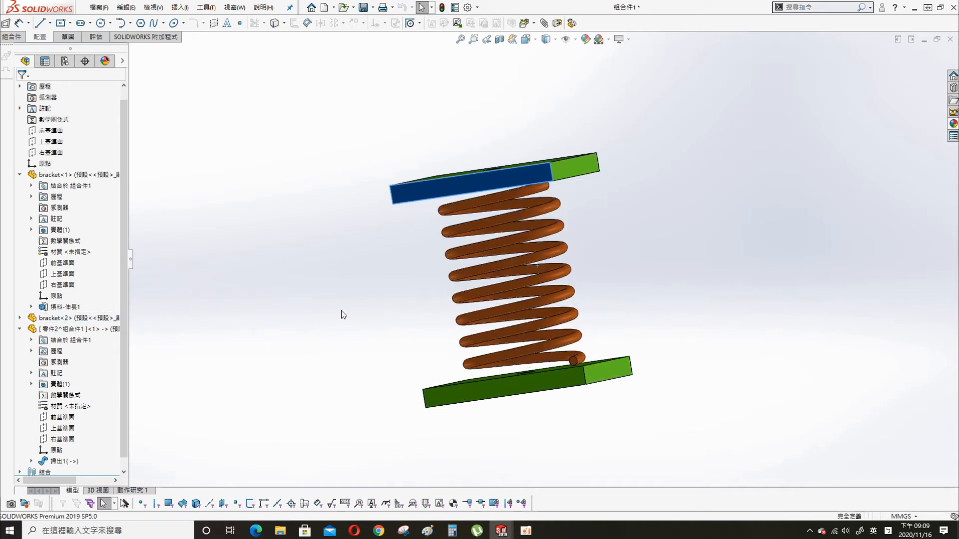
{"action": "left_click", "coordinate": [235, 419]}
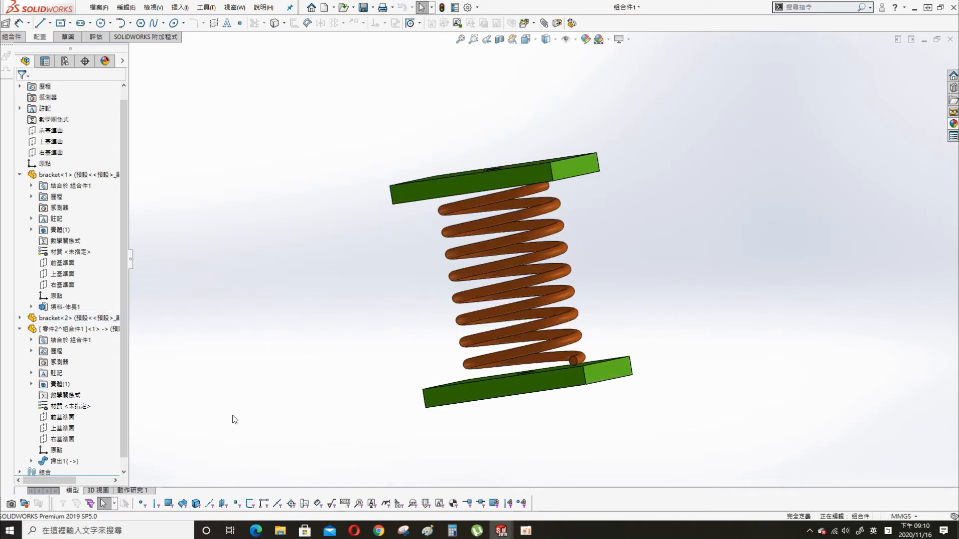
- Add a 50 mm oscillating linear motor on the top bracket face and extend the study to 10 s
{"action": "left_click", "coordinate": [137, 490]}
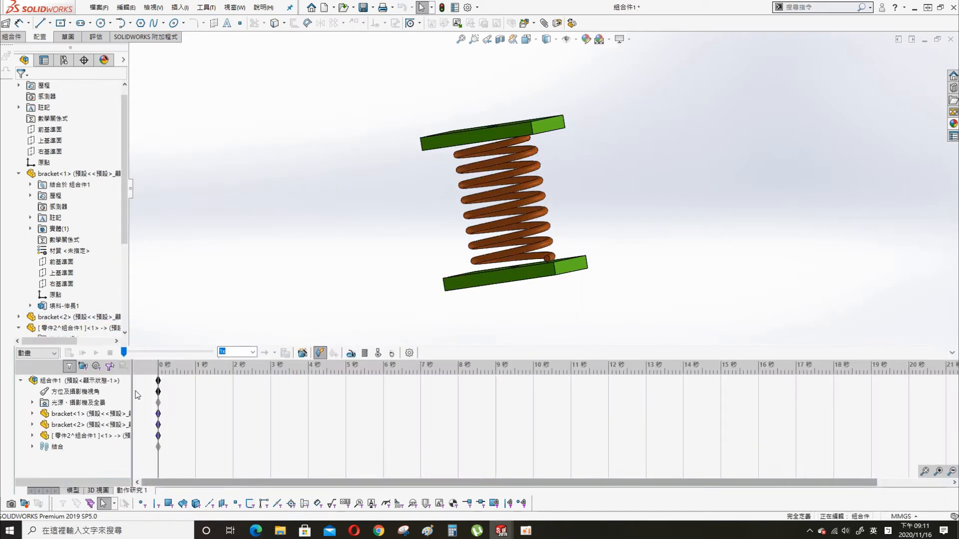
{"action": "left_click", "coordinate": [351, 353]}
{"action": "left_click", "coordinate": [462, 123]}
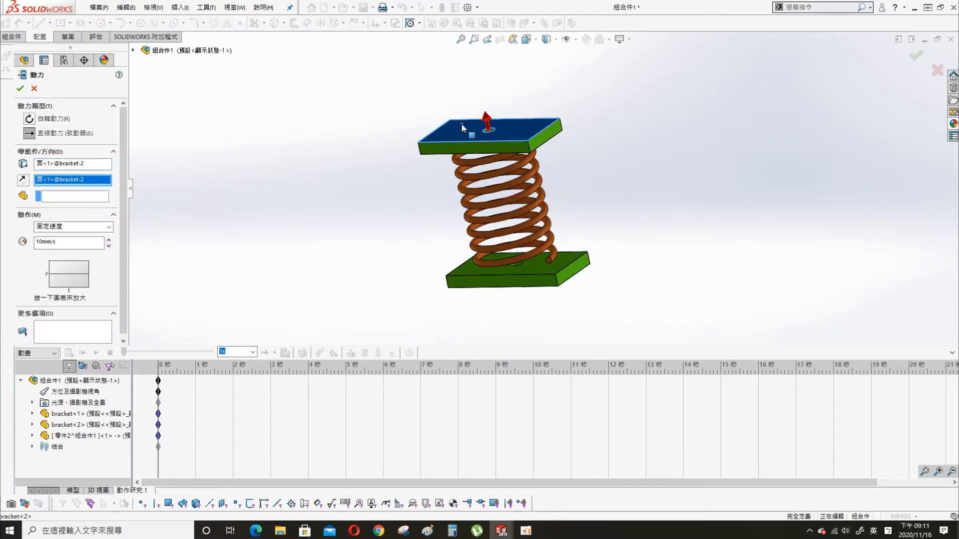
{"action": "left_click", "coordinate": [70, 227]}
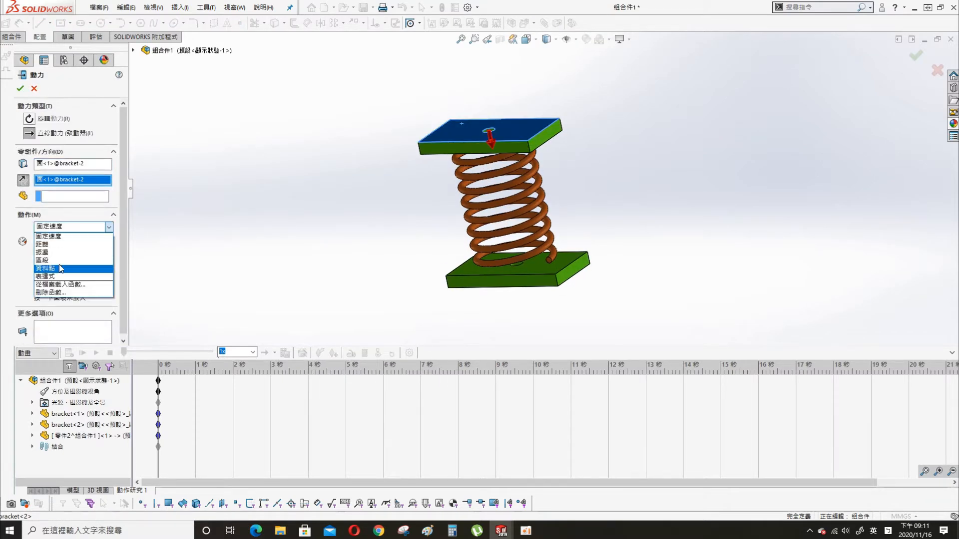
{"action": "left_click", "coordinate": [55, 252]}
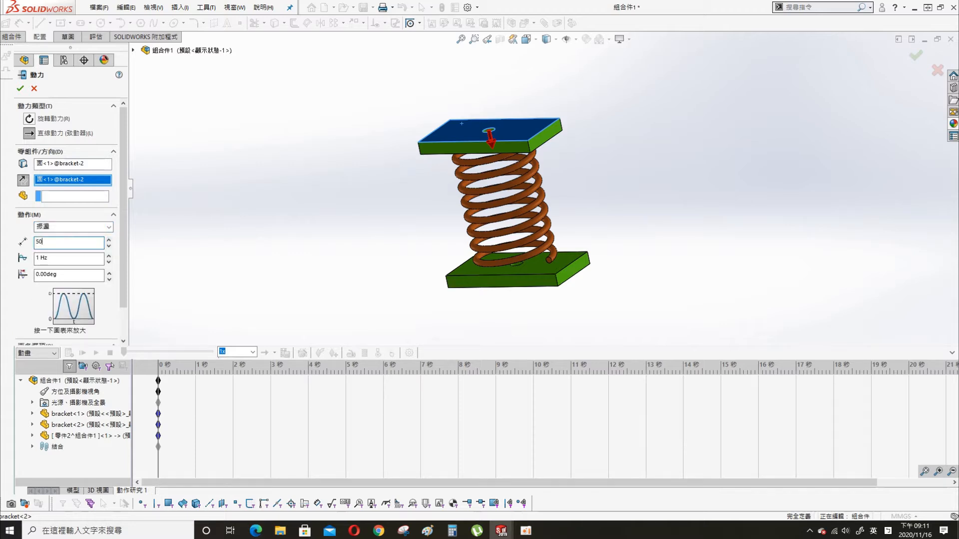
{"action": "key", "text": "Tab"}
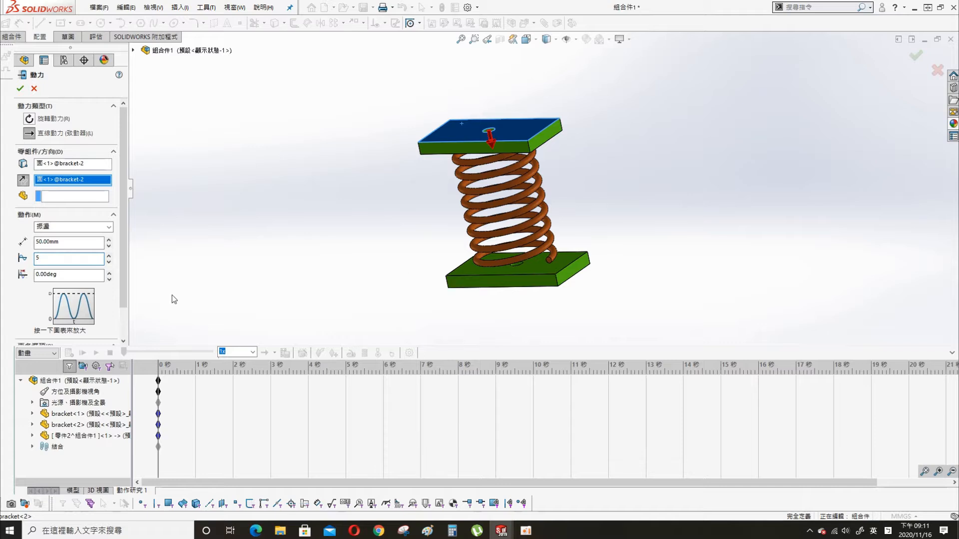
{"action": "left_click", "coordinate": [20, 89]}
{"action": "left_click_drag", "start_coordinate": [346, 381], "coordinate": [533, 388]}
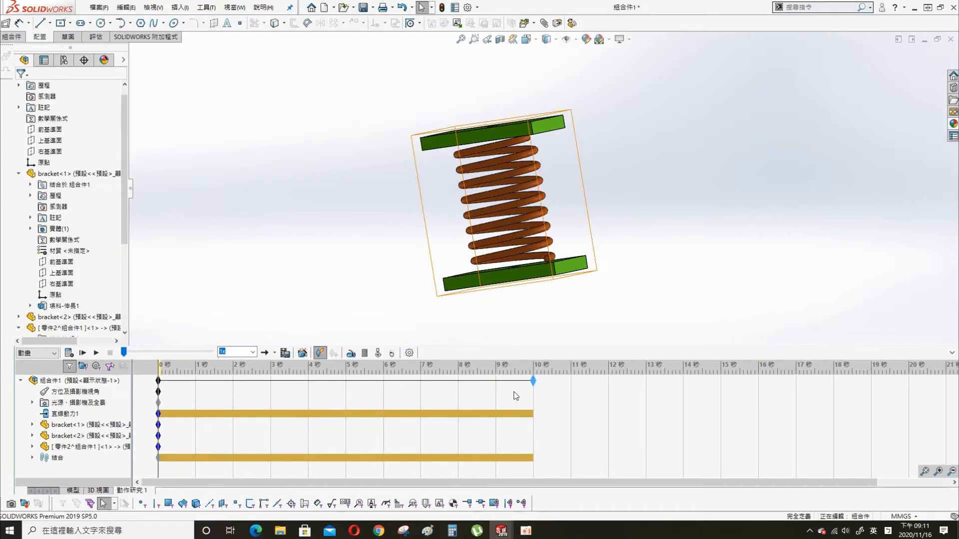
{"action": "left_click", "coordinate": [409, 353]}
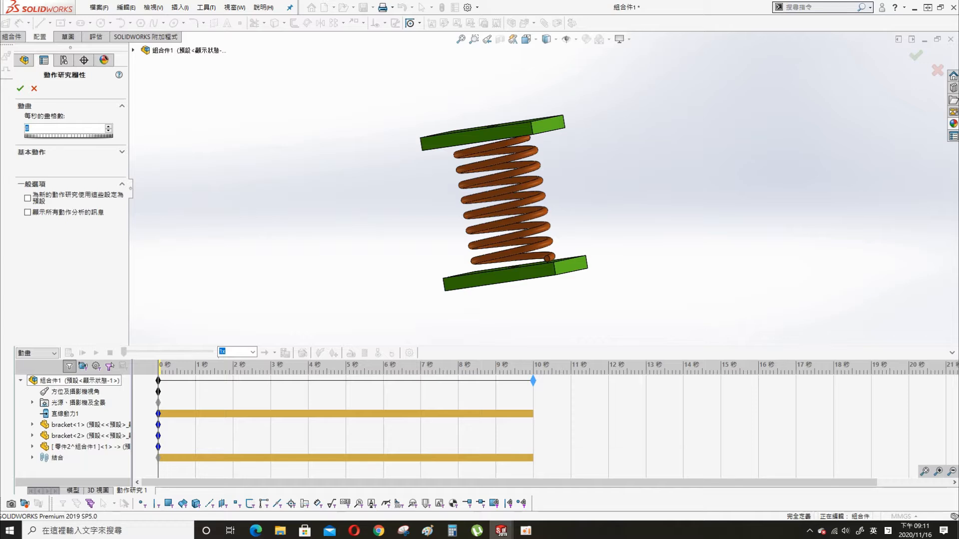
- Calculate the motion study, play it from the start, then rewind to 0 s
{"action": "left_click", "coordinate": [20, 89]}
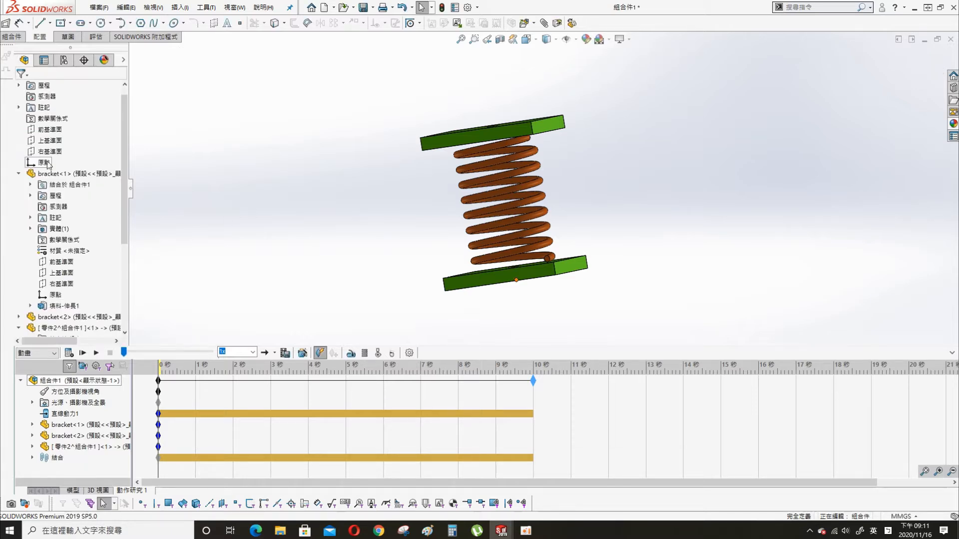
{"action": "left_click", "coordinate": [70, 354]}
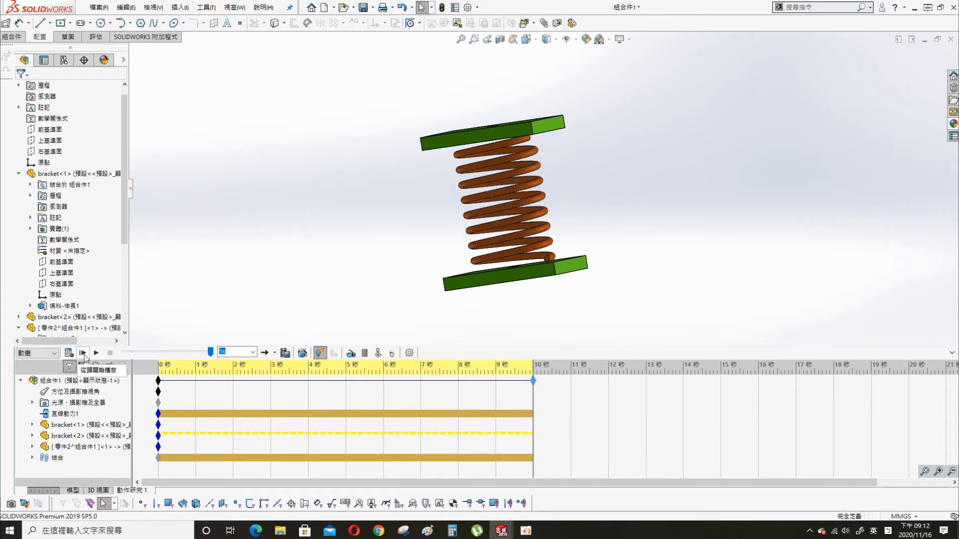
{"action": "left_click", "coordinate": [83, 353]}
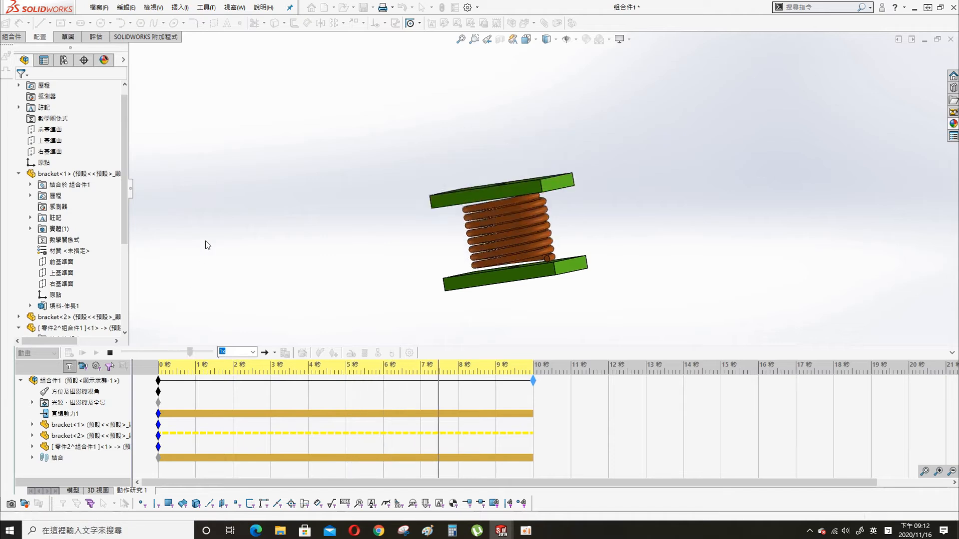
{"action": "left_click_drag", "start_coordinate": [531, 391], "coordinate": [158, 391]}
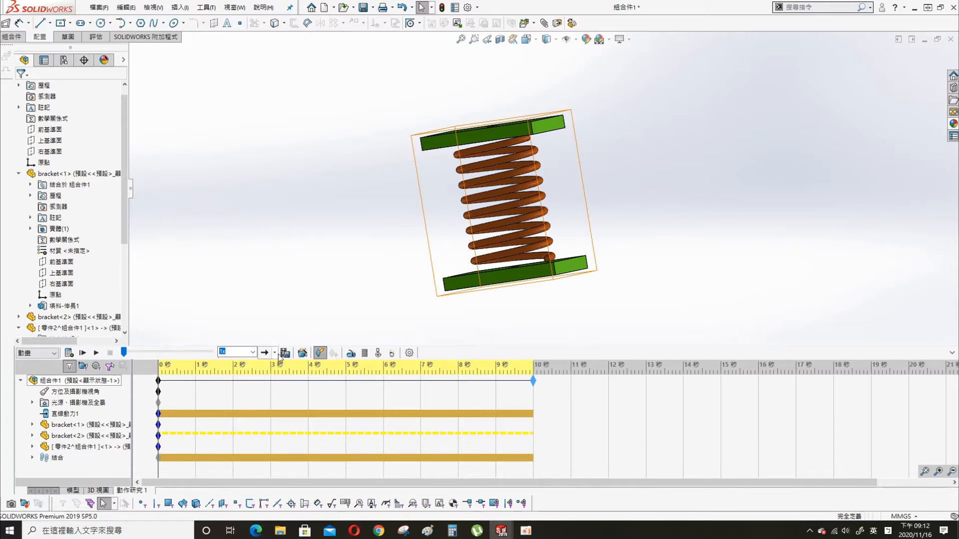
- Reconfirm the study properties and edit LinearMotor1 to adjust its 5 Hz oscillation frequency
{"action": "left_click", "coordinate": [392, 354]}
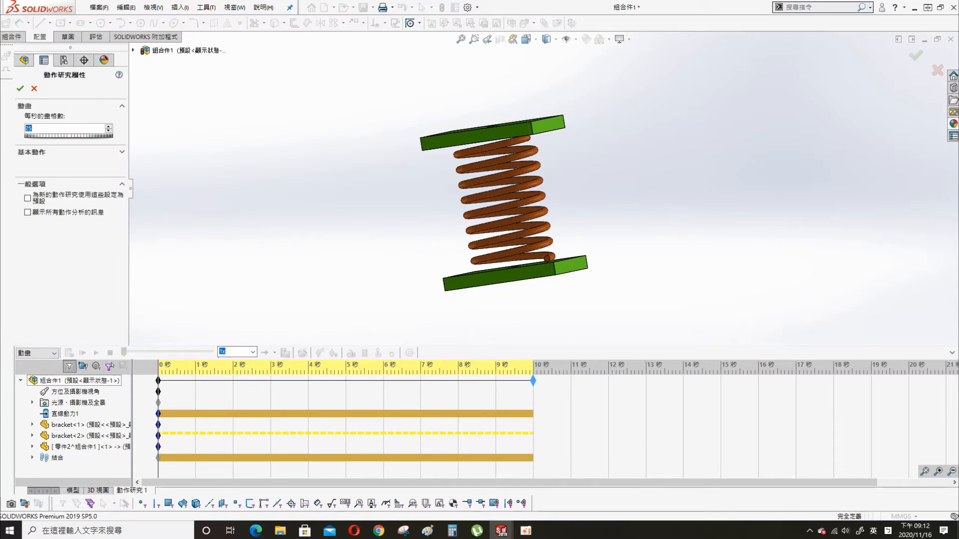
{"action": "left_click", "coordinate": [21, 89]}
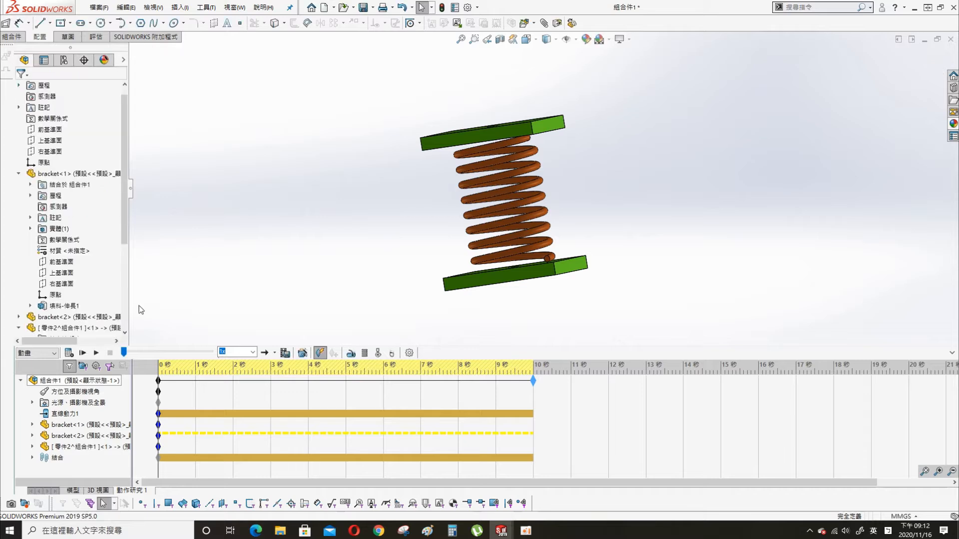
{"action": "right_click", "coordinate": [75, 412]}
{"action": "left_click", "coordinate": [70, 296]}
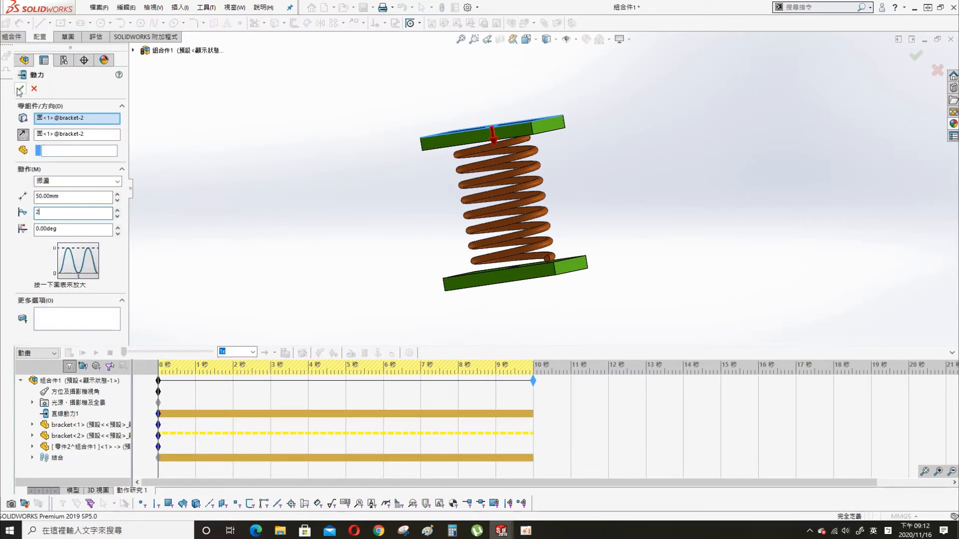
{"action": "left_click", "coordinate": [20, 88]}
- Recalculate the 10-second motion study using the edited linear motor
{"action": "left_click", "coordinate": [69, 352]}
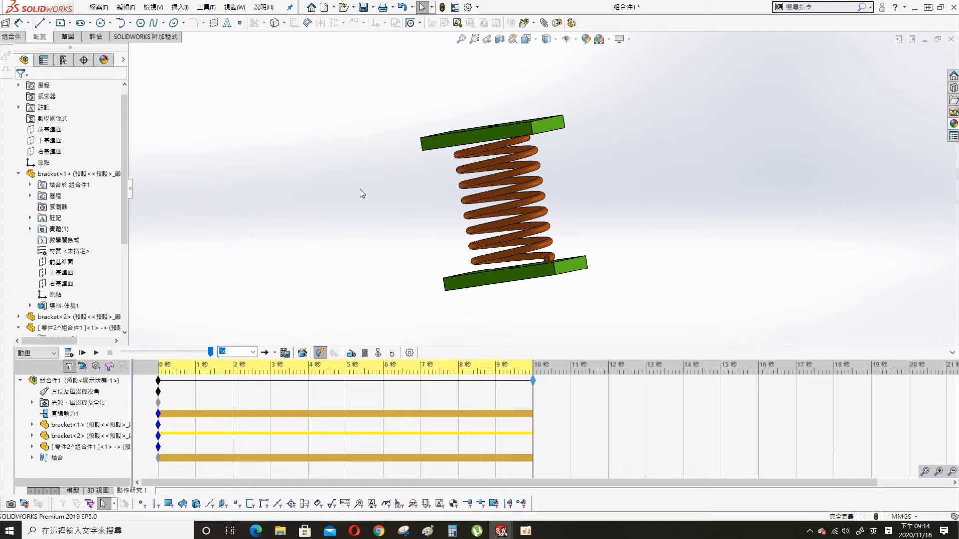
- Hide the spring component and go back to the Model tab
{"action": "scroll", "coordinate": [127, 258], "scroll_direction": "down", "scroll_amount": 5}
{"action": "left_click", "coordinate": [100, 184]}
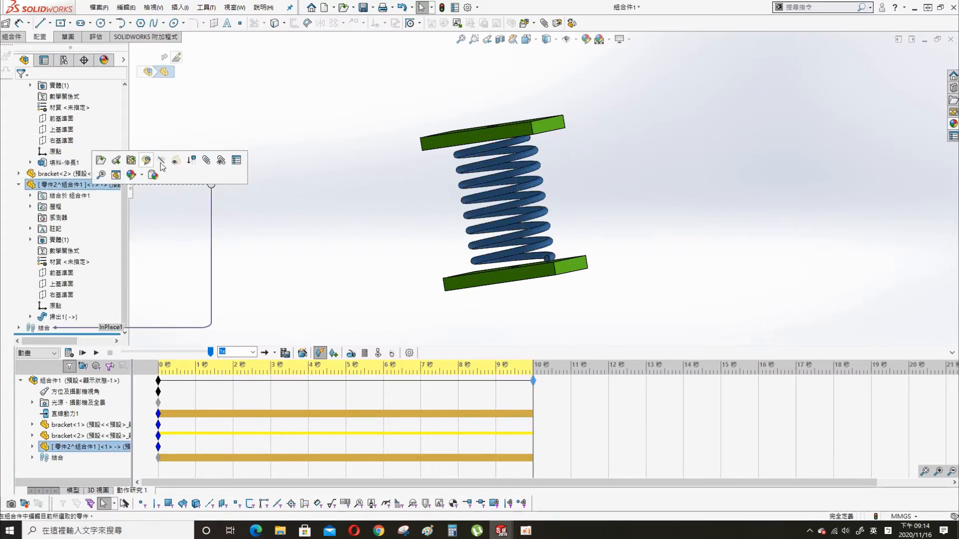
{"action": "left_click", "coordinate": [160, 161]}
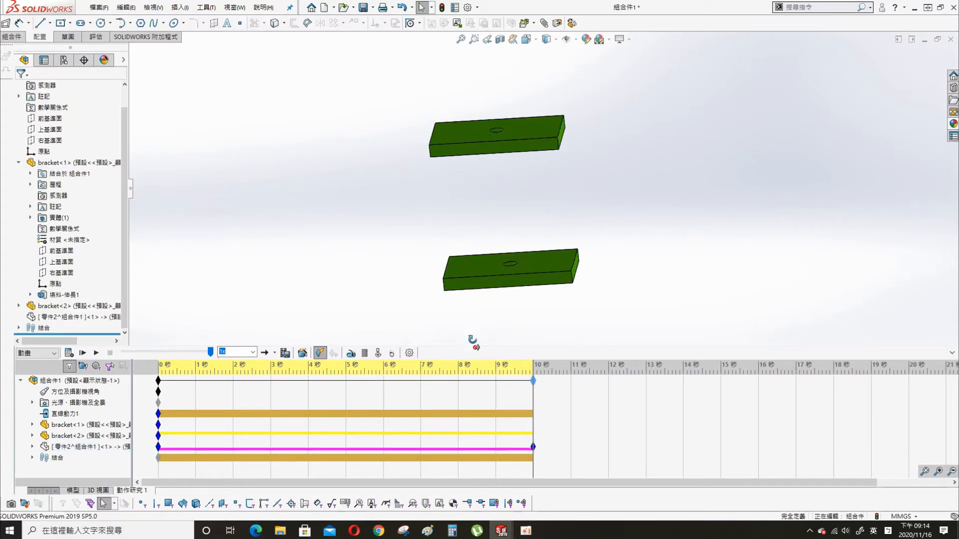
{"action": "left_click", "coordinate": [76, 491]}
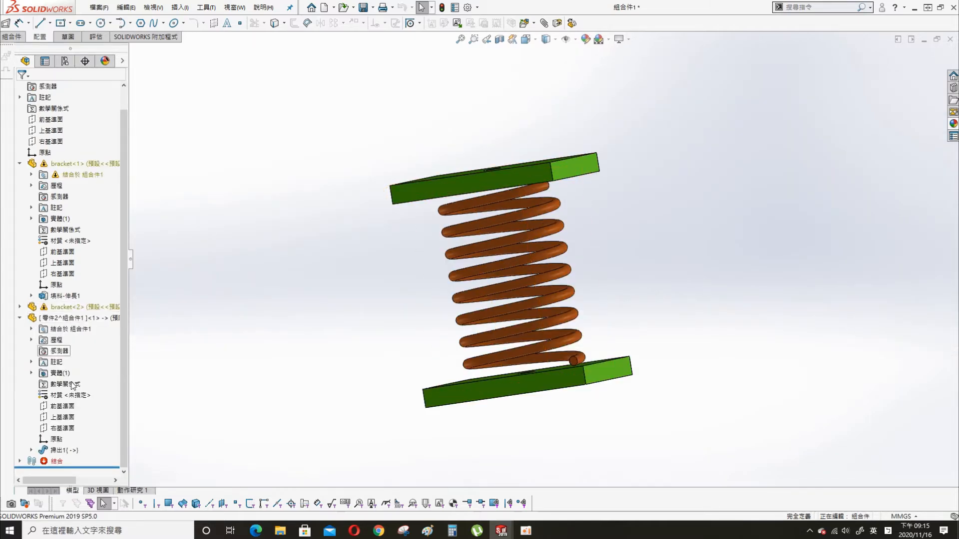
{"action": "left_click", "coordinate": [70, 318]}
{"action": "left_click", "coordinate": [131, 281]}
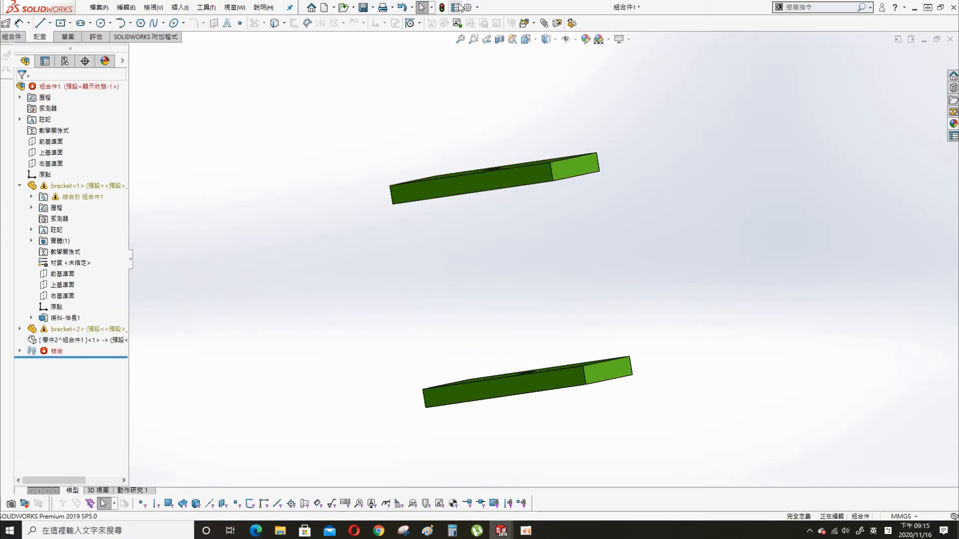
- Suppress and unsuppress the 限制距離1 limit distance mate, dragging the upper bracket to test it
{"action": "left_click", "coordinate": [20, 350]}
{"action": "left_click", "coordinate": [85, 417]}
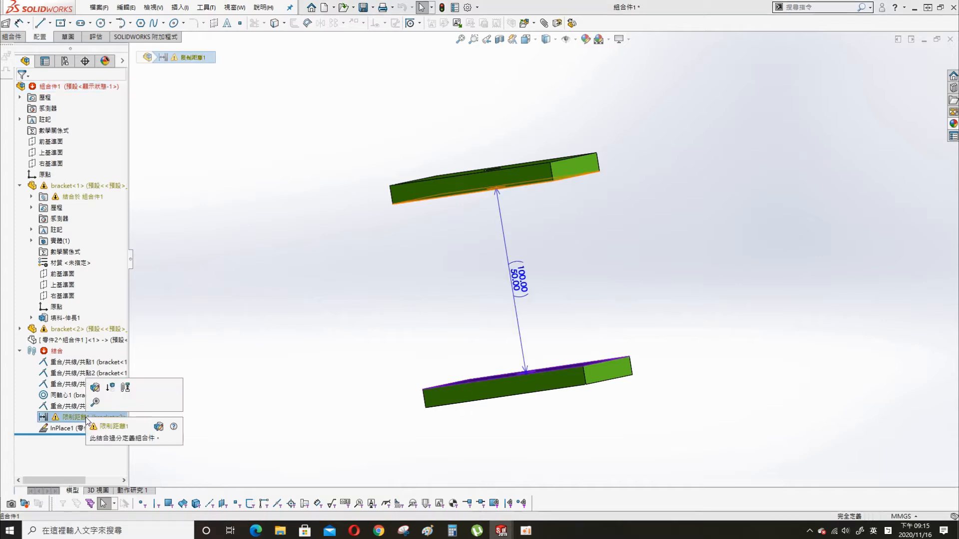
{"action": "left_click", "coordinate": [320, 279]}
{"action": "left_click_drag", "start_coordinate": [546, 175], "coordinate": [557, 356]}
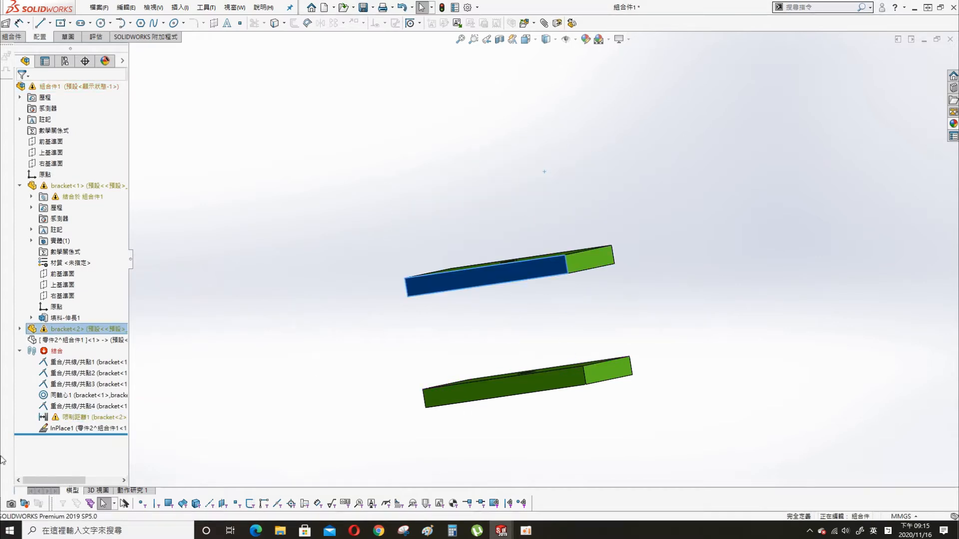
{"action": "right_click", "coordinate": [100, 417]}
{"action": "left_click", "coordinate": [125, 230]}
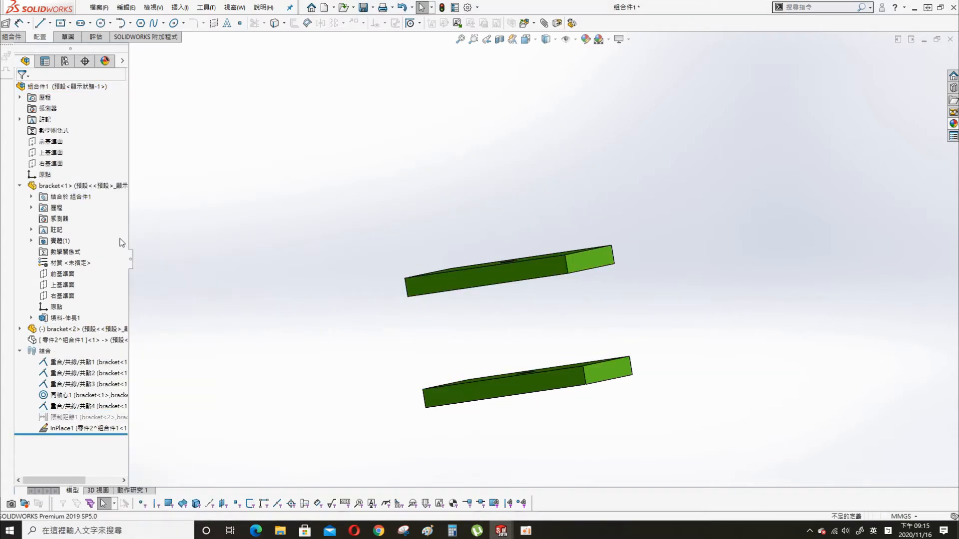
{"action": "right_click", "coordinate": [59, 417]}
{"action": "left_click", "coordinate": [82, 294]}
{"action": "left_click_drag", "start_coordinate": [577, 256], "coordinate": [560, 144]}
{"action": "left_click", "coordinate": [570, 280]}
- Orbit the view and pick out the assembly's Top Plane
{"action": "middle_click_drag", "start_coordinate": [572, 299], "coordinate": [519, 364]}
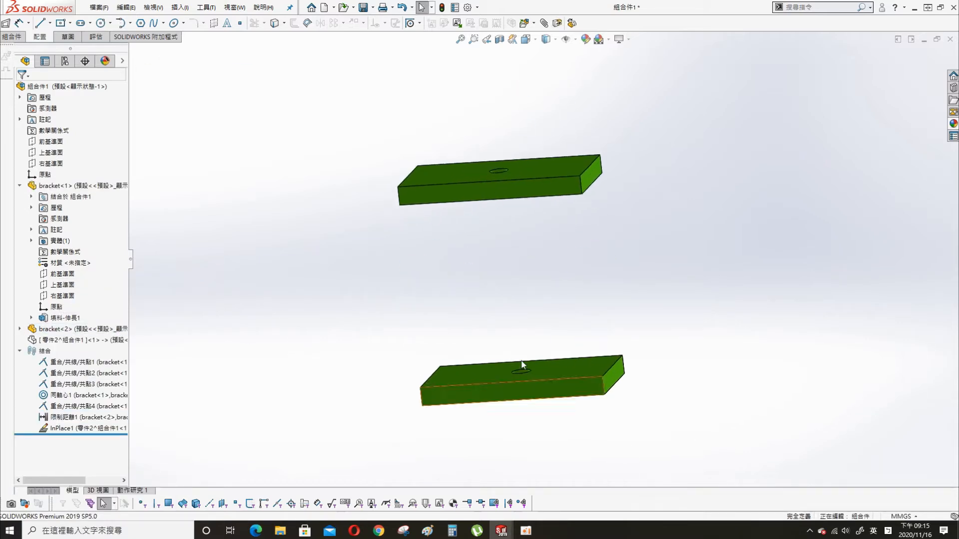
{"action": "left_click", "coordinate": [52, 152]}
{"action": "left_click", "coordinate": [319, 381]}
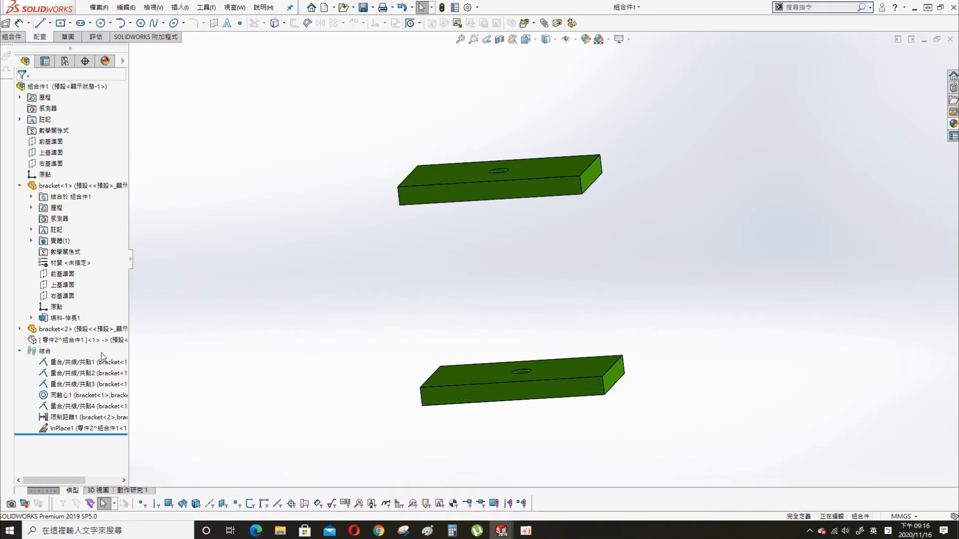
{"action": "left_click", "coordinate": [52, 152]}
{"action": "left_click", "coordinate": [378, 185]}
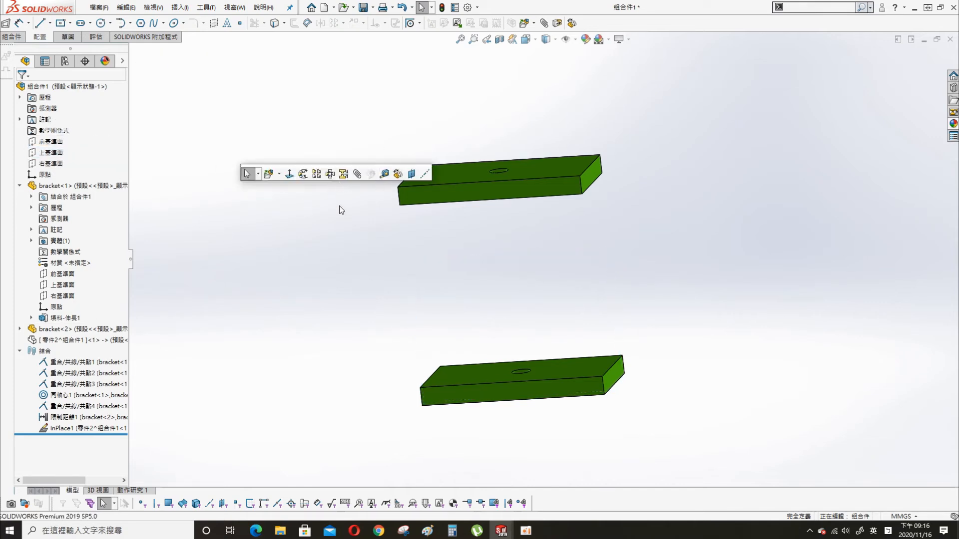
- Insert a new part into the assembly, sketching on the Top Plane
{"action": "left_click", "coordinate": [278, 174]}
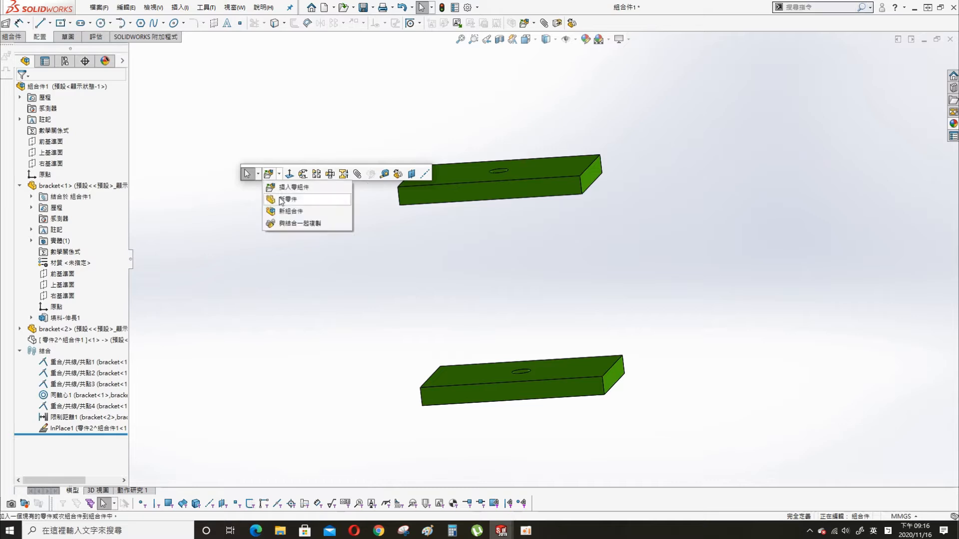
{"action": "left_click", "coordinate": [292, 198]}
{"action": "left_click", "coordinate": [52, 152]}
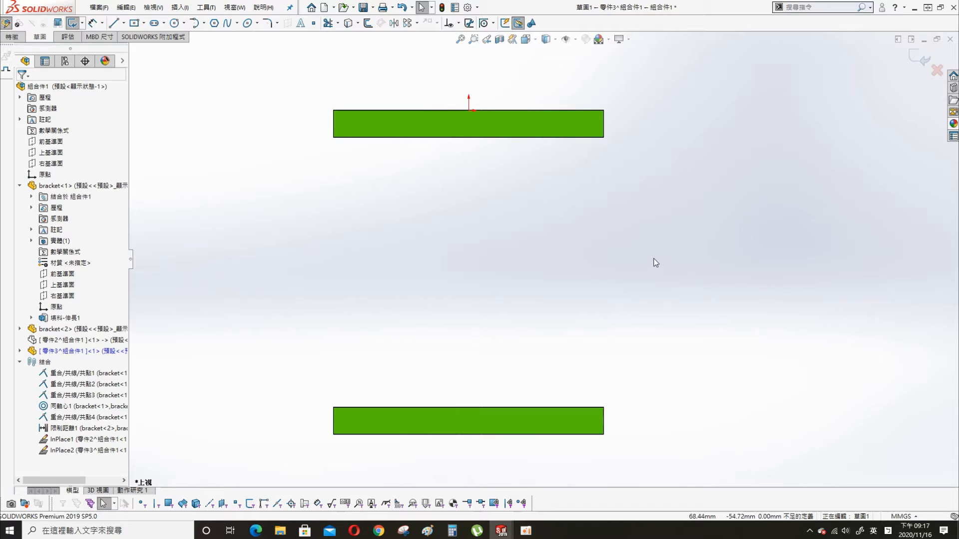
- Draw three lines: horizontal under the upper bracket, sloped down, horizontal along the lower bracket
{"action": "key", "text": "s"}
{"action": "left_click", "coordinate": [556, 300]}
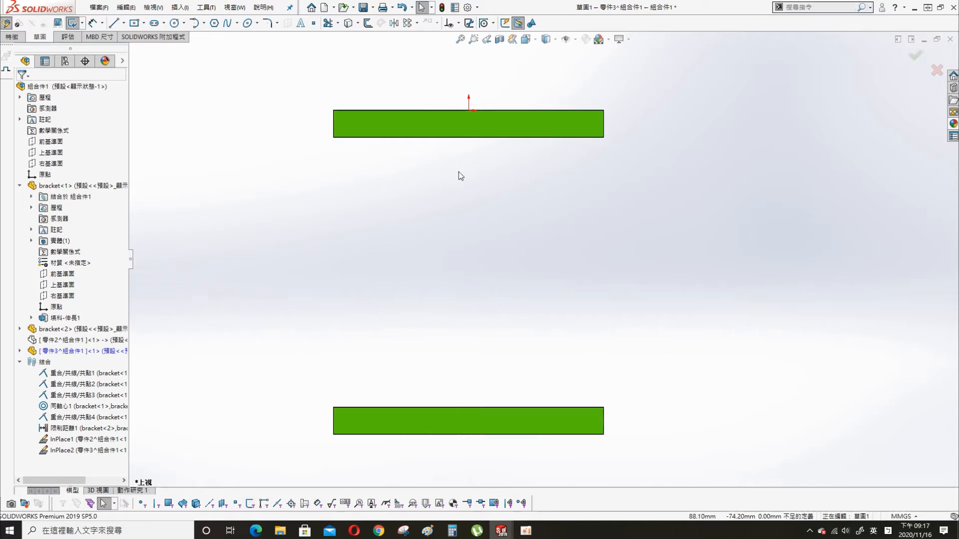
{"action": "left_click", "coordinate": [338, 149]}
{"action": "left_click", "coordinate": [394, 149]}
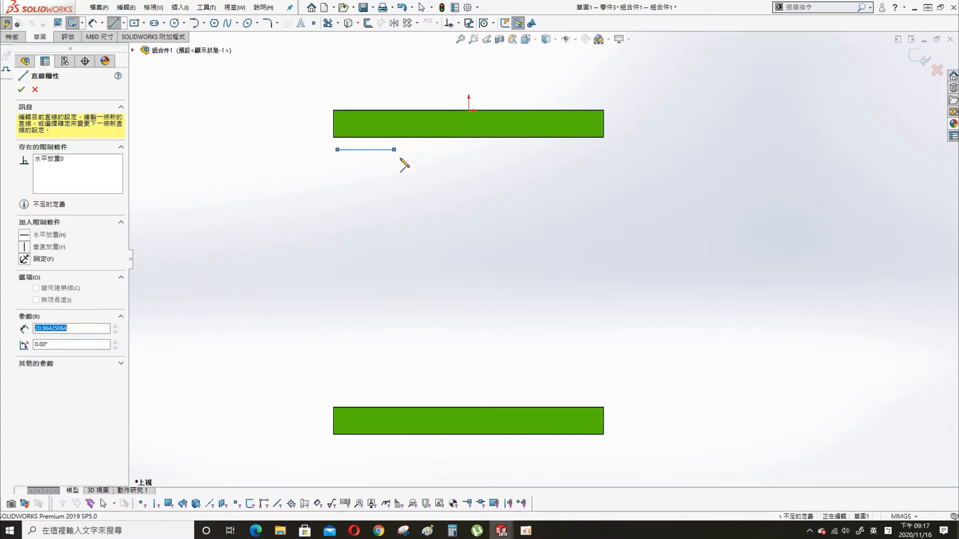
{"action": "left_click", "coordinate": [511, 403]}
{"action": "left_click", "coordinate": [597, 403]}
{"action": "key", "text": "Escape"}
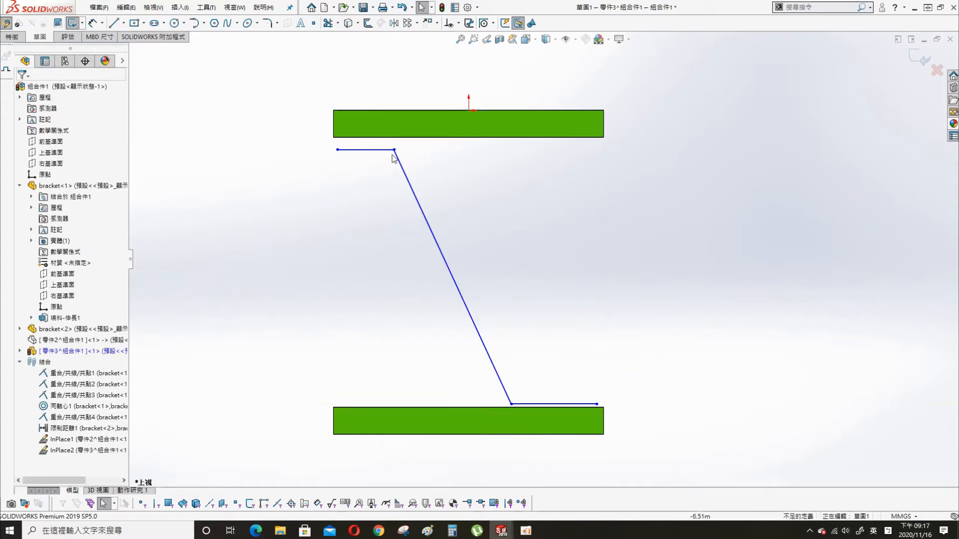
- Make the two horizontal end segments equal in length
{"action": "left_click", "coordinate": [376, 149]}
{"action": "left_click", "coordinate": [571, 404], "text": "ctrl"}
{"action": "key", "text": "s"}
{"action": "left_click", "coordinate": [24, 311]}
{"action": "key", "text": "Escape"}
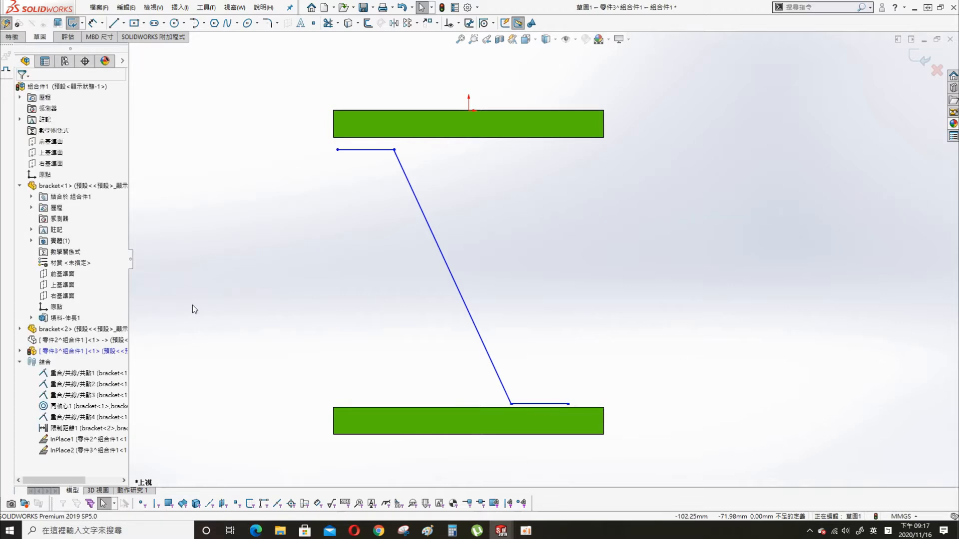
{"action": "left_click", "coordinate": [372, 150]}
{"action": "left_click", "coordinate": [293, 259]}
- Make the top line's left endpoint coincident with the upper bracket's left edge
{"action": "key", "text": "s"}
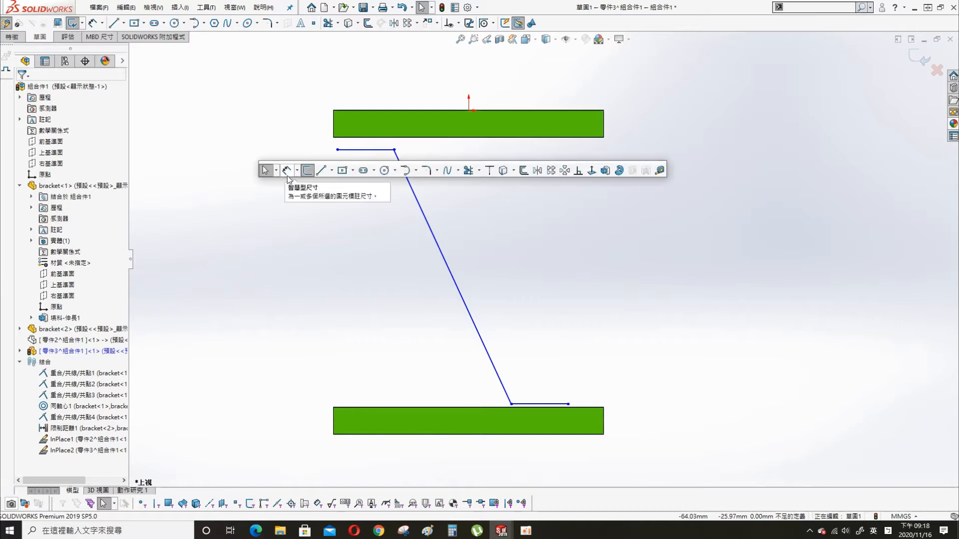
{"action": "left_click", "coordinate": [287, 173]}
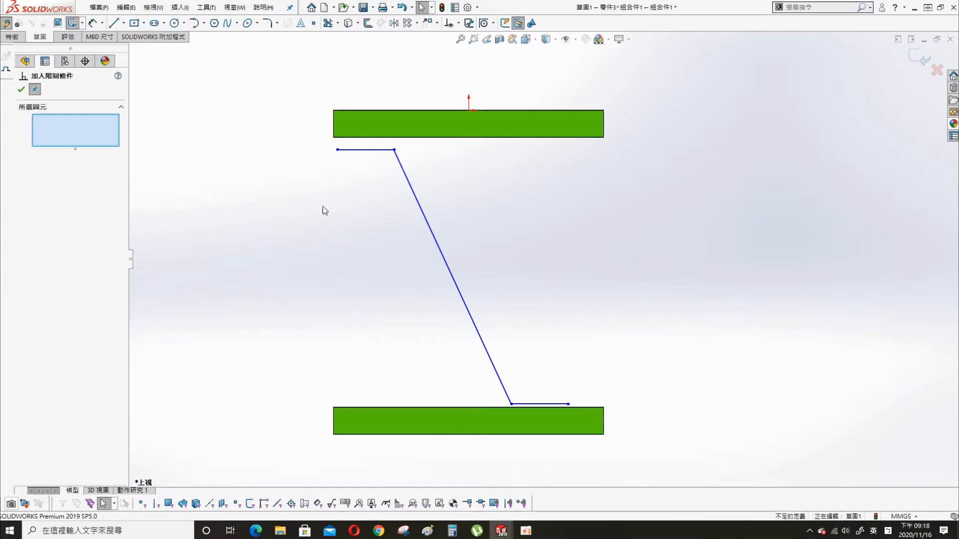
{"action": "left_click", "coordinate": [337, 149]}
{"action": "left_click", "coordinate": [334, 125]}
{"action": "left_click", "coordinate": [24, 263]}
- Dimension the top short line 2 mm below the upper bracket's lower edge
{"action": "key", "text": "s"}
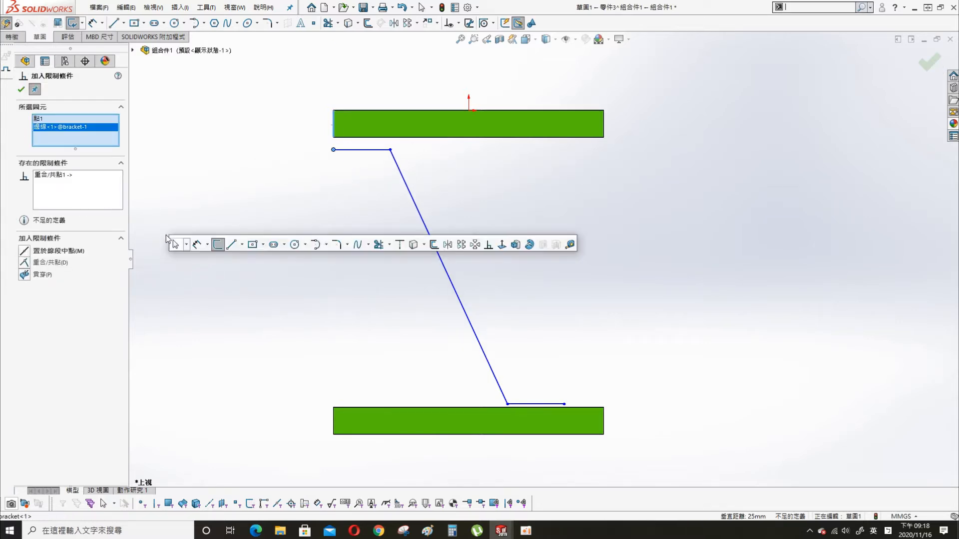
{"action": "left_click", "coordinate": [197, 246]}
{"action": "left_click", "coordinate": [363, 149]}
{"action": "left_click", "coordinate": [369, 137]}
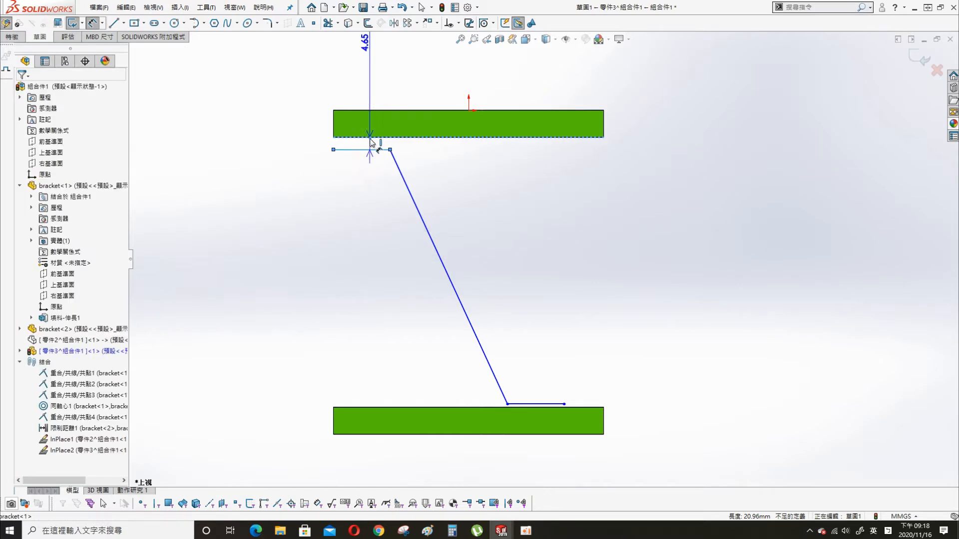
{"action": "left_click", "coordinate": [275, 143]}
{"action": "type", "text": "2"}
{"action": "key", "text": "Return"}
{"action": "left_click", "coordinate": [644, 356]}
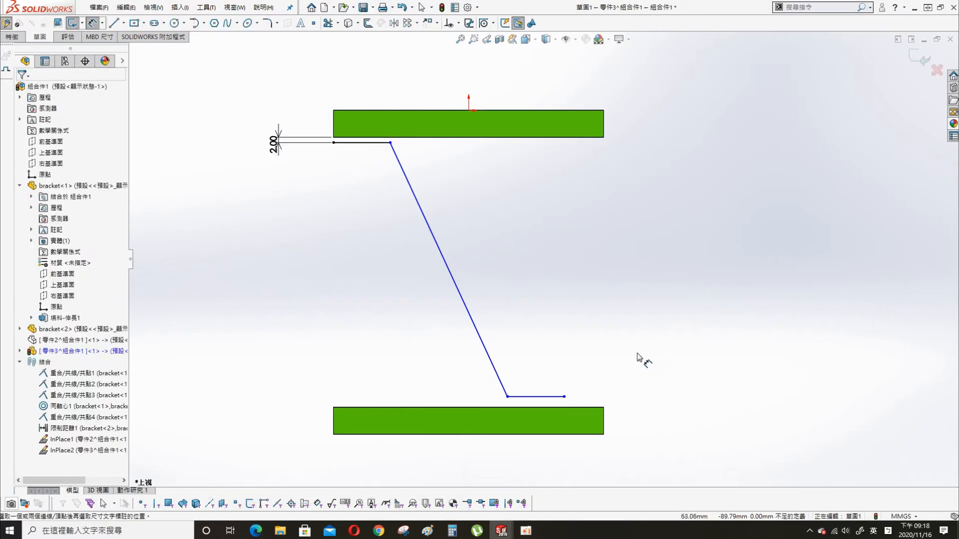
- Set the top line length to 20 mm and drag the bottom segment to reshape the slant
{"action": "left_click", "coordinate": [374, 143]}
{"action": "left_click", "coordinate": [369, 74]}
{"action": "type", "text": "20"}
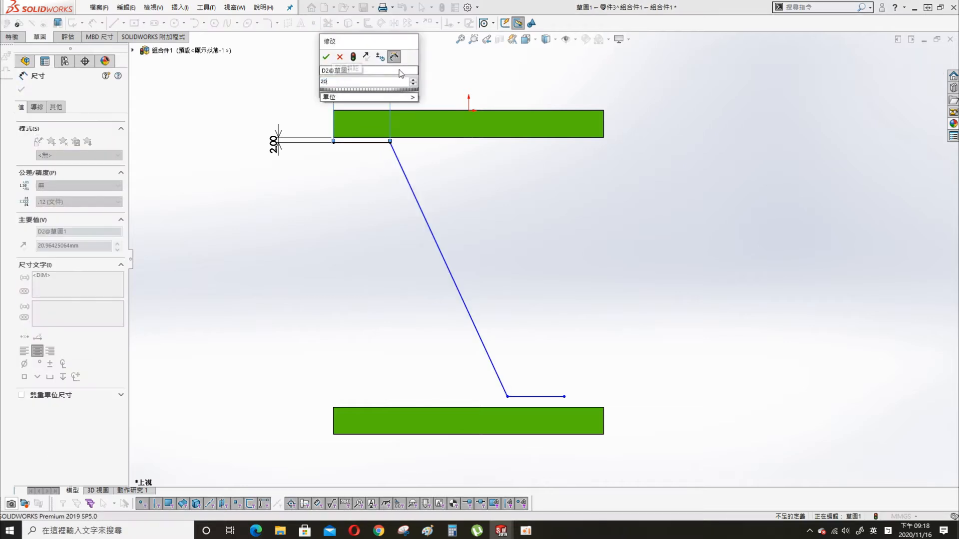
{"action": "key", "text": "Return"}
{"action": "key", "text": "Escape"}
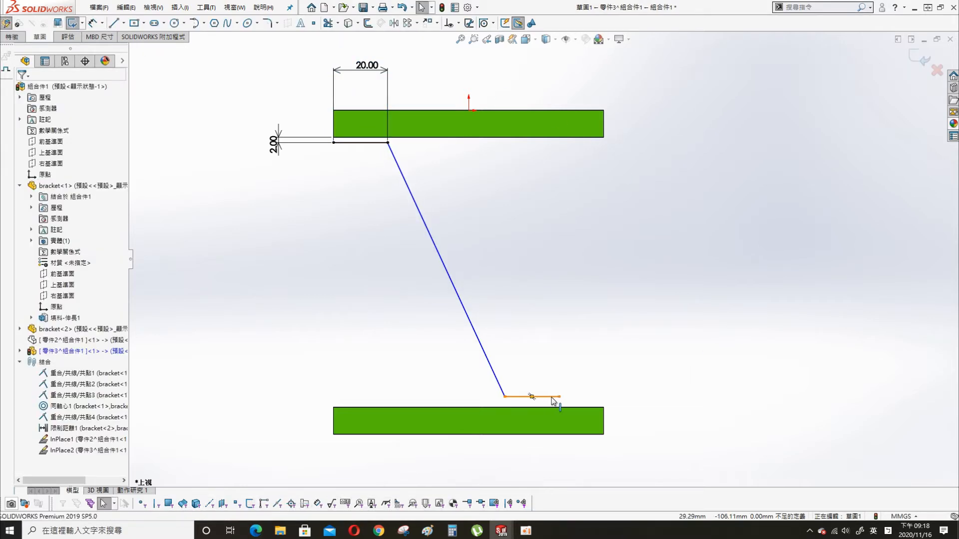
{"action": "left_click", "coordinate": [534, 396]}
{"action": "left_click_drag", "start_coordinate": [502, 397], "coordinate": [547, 390]}
{"action": "left_click", "coordinate": [631, 356]}
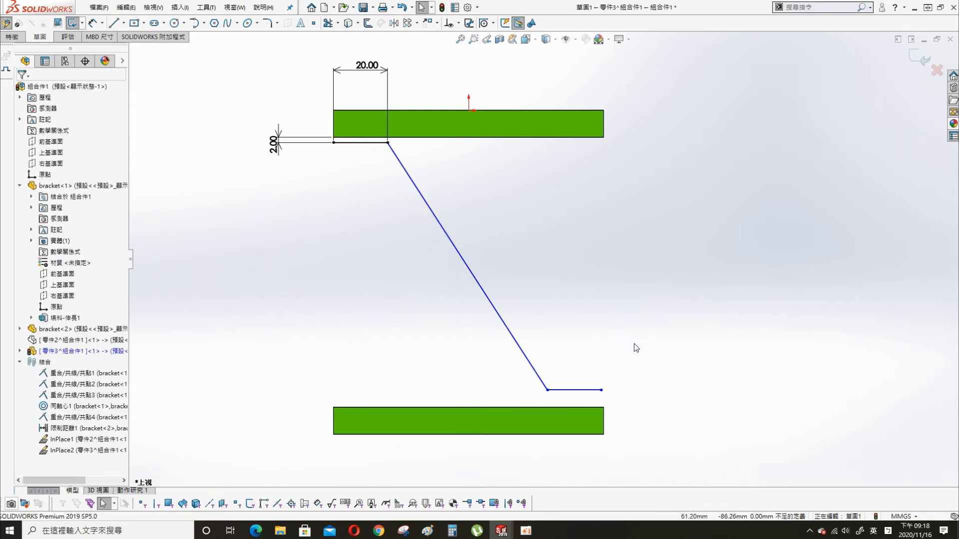
- Add a 122.86° angle between the slanted line and lower bracket, undoing an over-defining second angle
{"action": "key", "text": "s"}
{"action": "left_click", "coordinate": [554, 298]}
{"action": "left_click", "coordinate": [523, 353]}
{"action": "left_click", "coordinate": [571, 408]}
{"action": "left_click", "coordinate": [666, 319]}
{"action": "key", "text": "Return"}
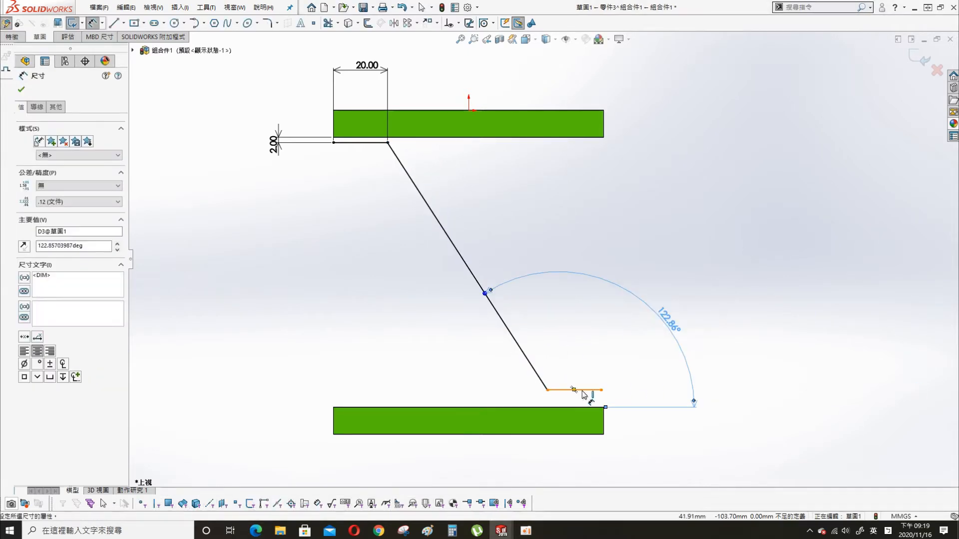
{"action": "left_click", "coordinate": [586, 391]}
{"action": "left_click", "coordinate": [525, 356]}
{"action": "left_click", "coordinate": [568, 348]}
{"action": "left_click", "coordinate": [704, 383]}
{"action": "key", "text": "ctrl+z"}
- Delete the bottom line's Horizontal relation and make its end vertex coincident with the lower bracket face
{"action": "left_click", "coordinate": [583, 391]}
{"action": "left_click", "coordinate": [47, 119]}
{"action": "key", "text": "Delete"}
{"action": "left_click", "coordinate": [700, 407]}
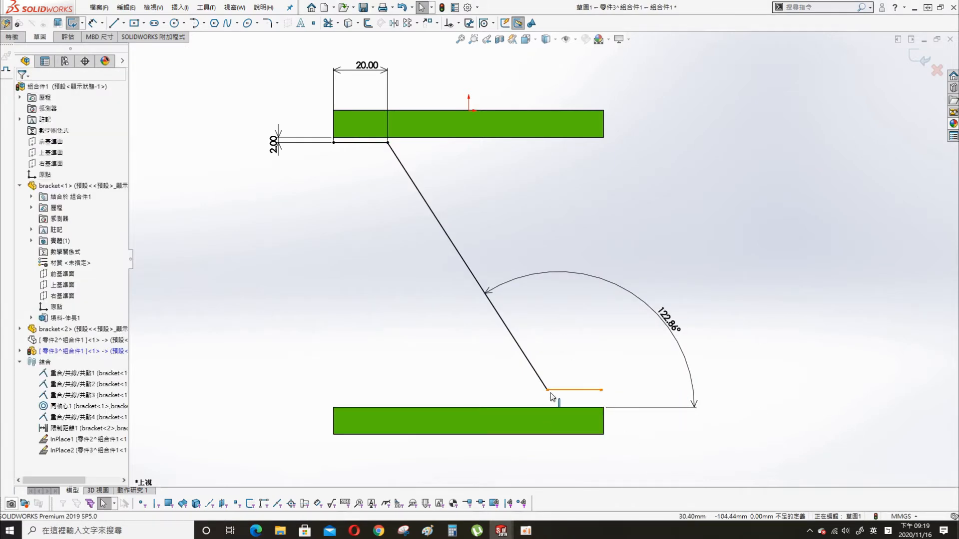
{"action": "left_click_drag", "start_coordinate": [601, 390], "coordinate": [606, 381]}
{"action": "left_click", "coordinate": [557, 406]}
{"action": "left_click", "coordinate": [576, 410], "text": "ctrl"}
{"action": "left_click", "coordinate": [42, 263]}
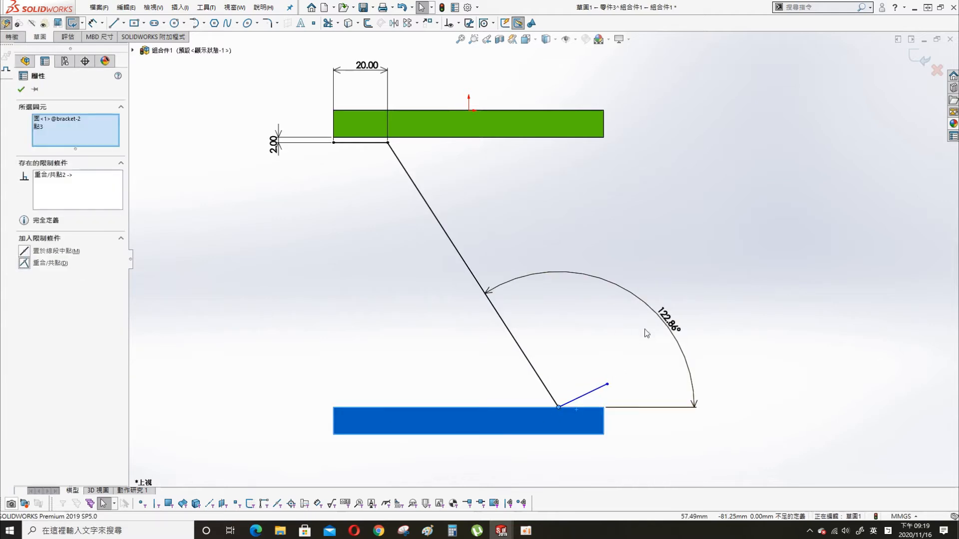
{"action": "left_click", "coordinate": [659, 357]}
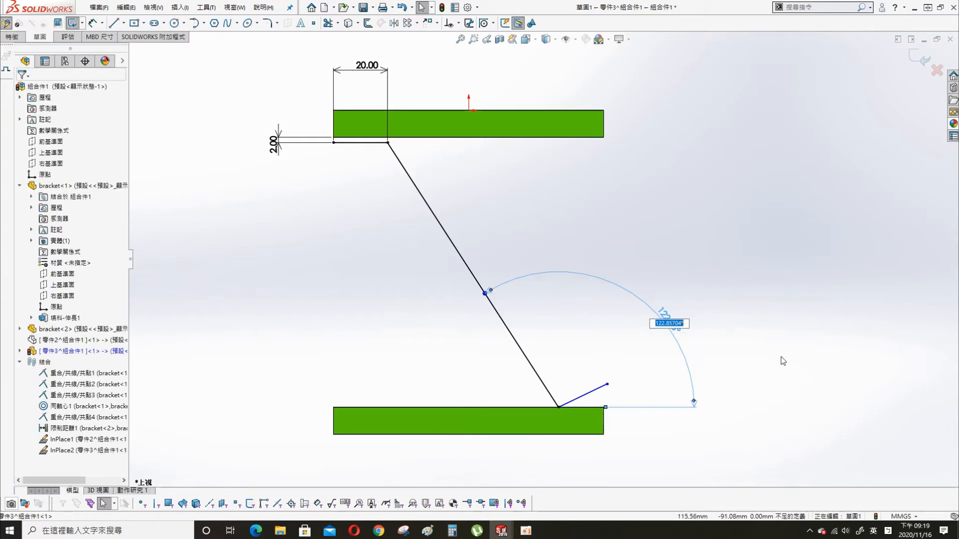
- Dimension the inner angle between slanted and bottom lines at 122.86° and delete the outer angle
{"action": "double_click", "coordinate": [662, 325]}
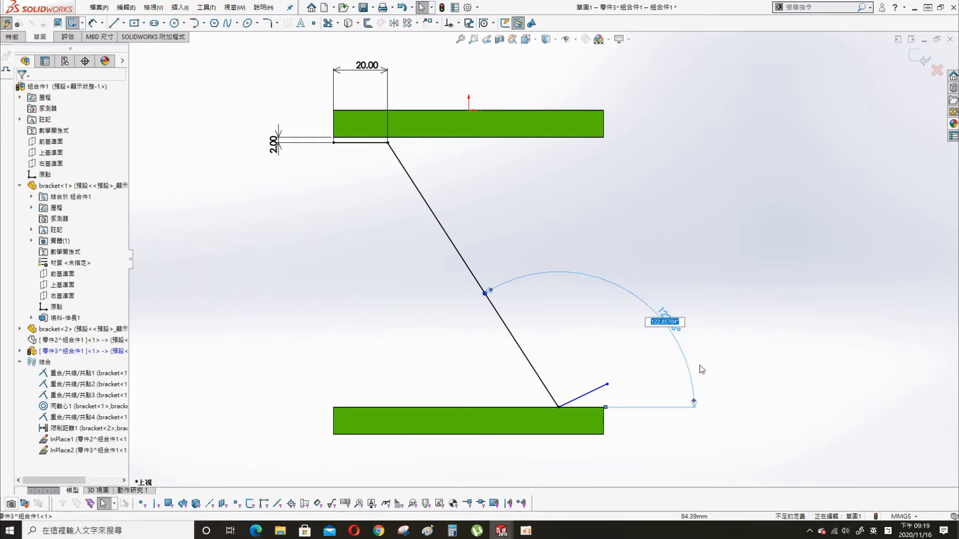
{"action": "key", "text": "s"}
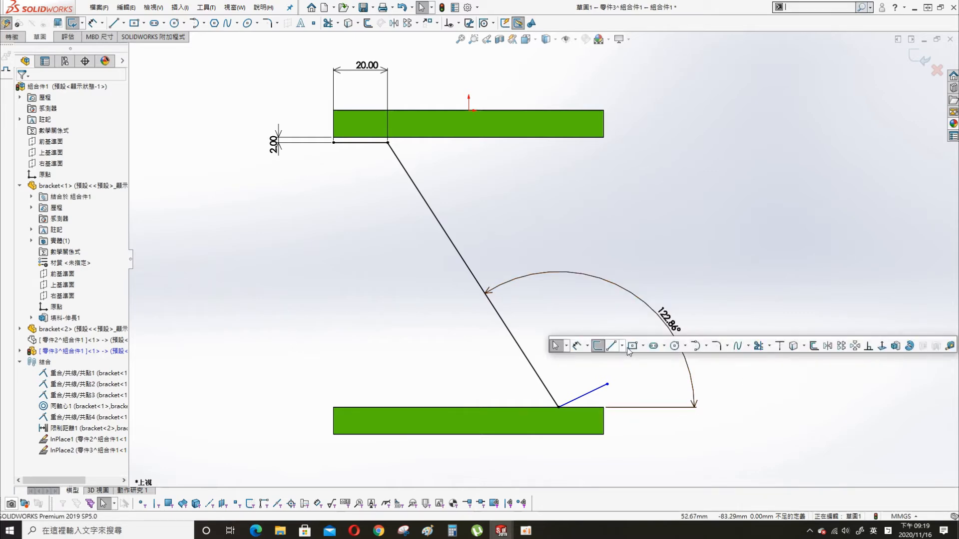
{"action": "left_click", "coordinate": [573, 345]}
{"action": "left_click", "coordinate": [531, 365]}
{"action": "left_click", "coordinate": [576, 398]}
{"action": "left_click", "coordinate": [572, 369]}
{"action": "type", "text": "122.86"}
{"action": "key", "text": "Return"}
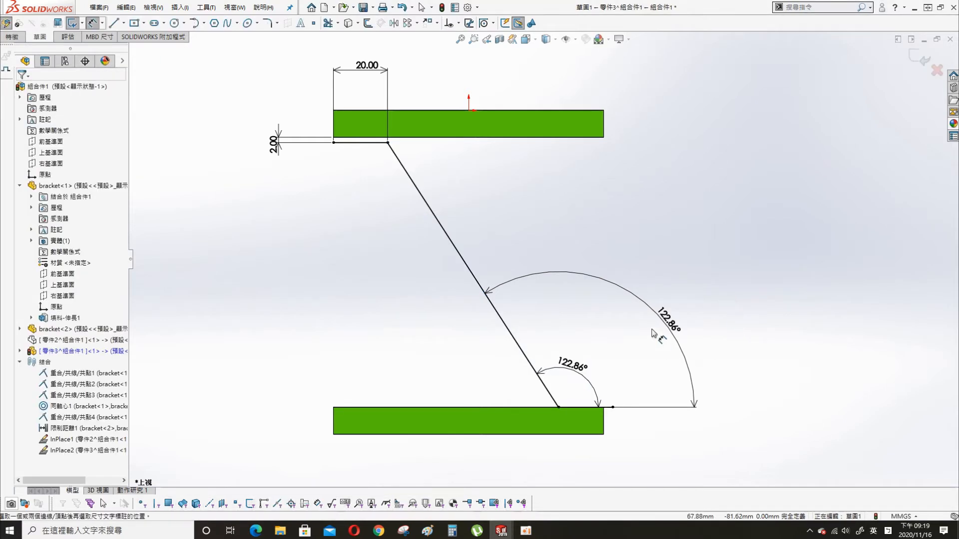
{"action": "left_click", "coordinate": [693, 336]}
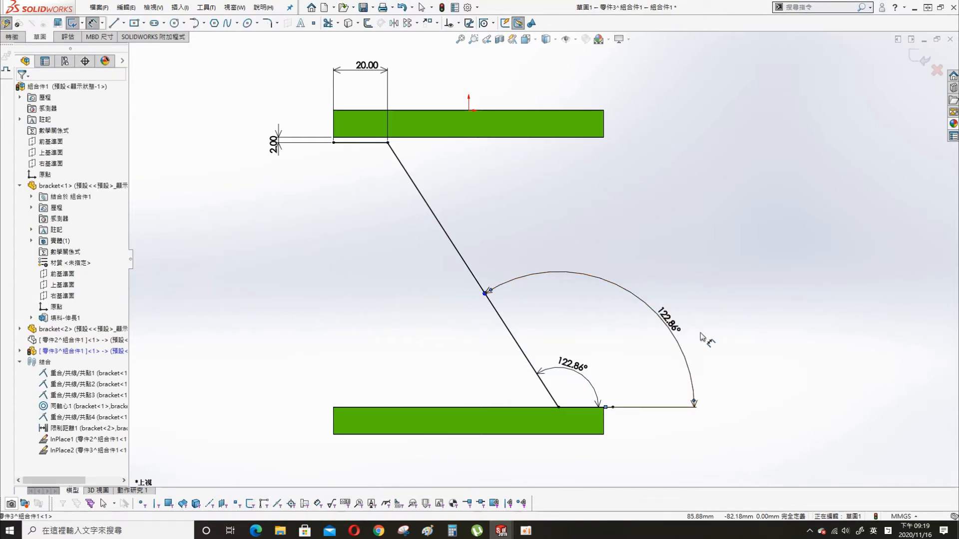
{"action": "left_click_drag", "start_coordinate": [664, 314], "coordinate": [763, 297]}
{"action": "key", "text": "Delete"}
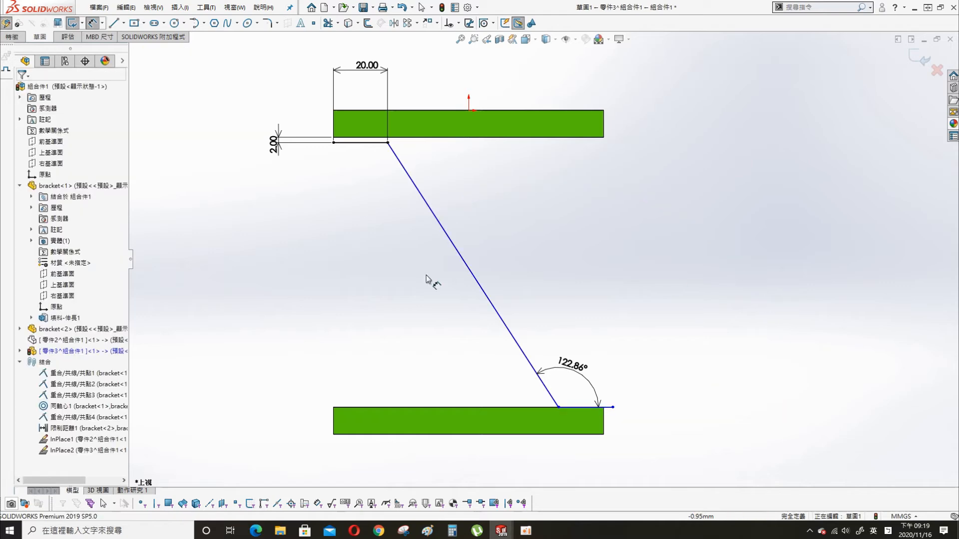
- Dimension the slanted line to 115 mm length, cancelling a redundant angle dimension
{"action": "left_click", "coordinate": [495, 295]}
{"action": "left_click", "coordinate": [387, 319]}
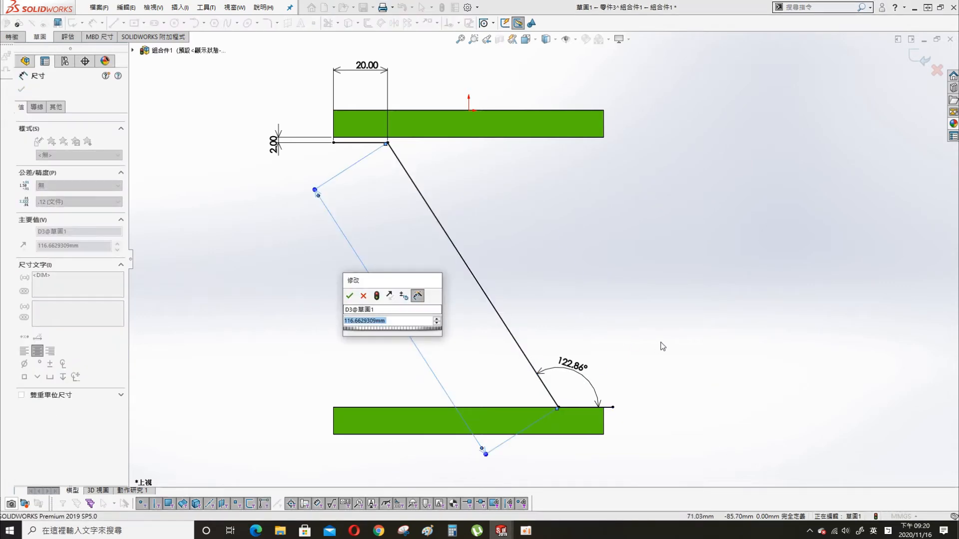
{"action": "type", "text": "115"}
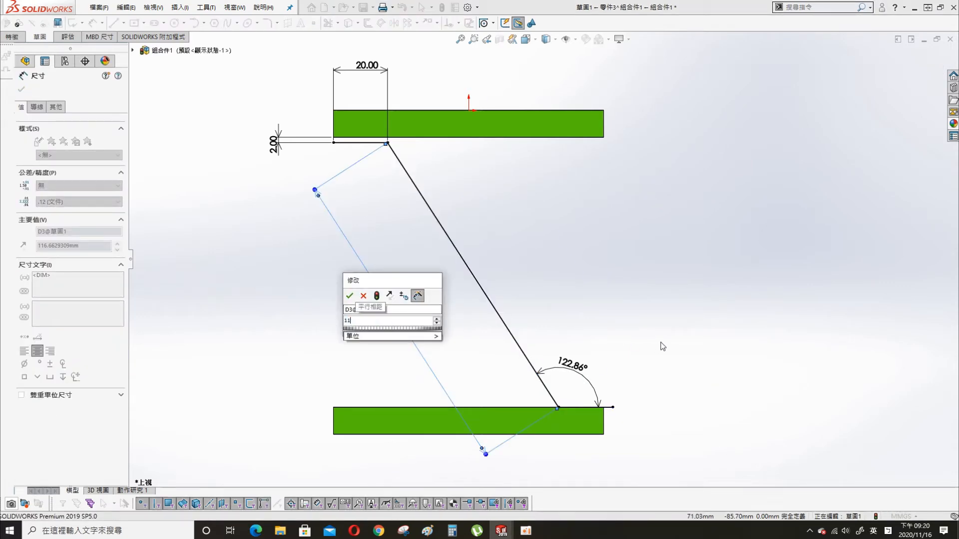
{"action": "key", "text": "Return"}
{"action": "scroll", "coordinate": [590, 380], "scroll_direction": "down", "scroll_amount": 3}
{"action": "scroll", "coordinate": [579, 385], "scroll_direction": "down", "scroll_amount": 2}
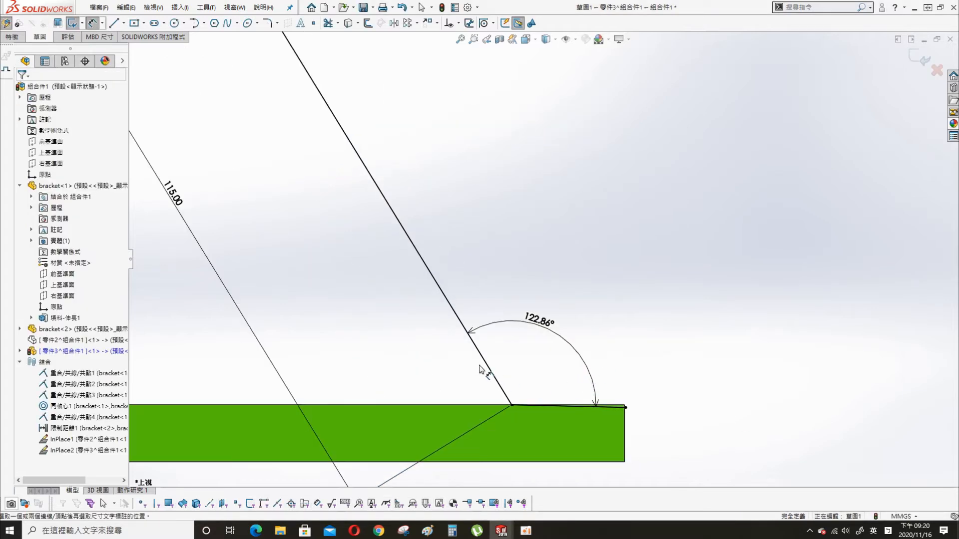
{"action": "left_click", "coordinate": [482, 368]}
{"action": "scroll", "coordinate": [627, 407], "scroll_direction": "down", "scroll_amount": 2}
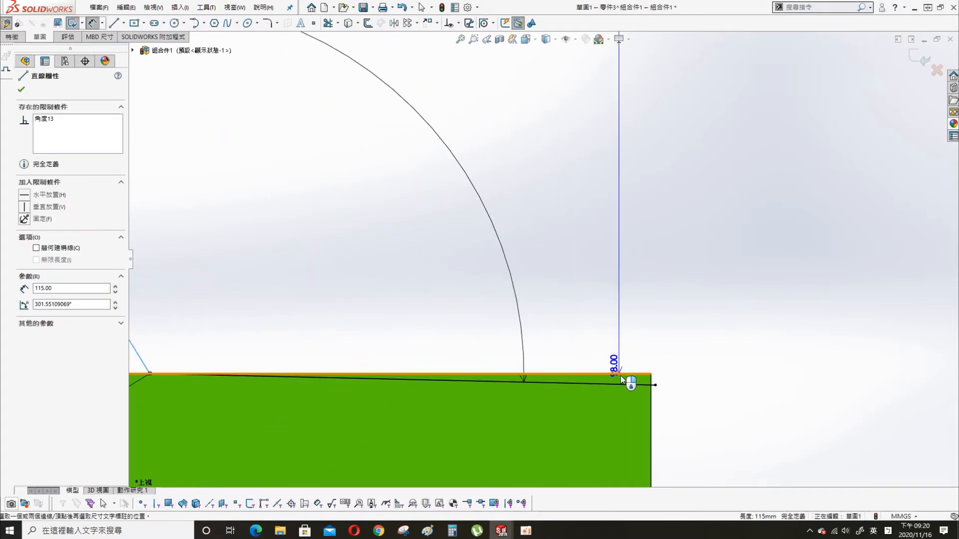
{"action": "left_click", "coordinate": [621, 312]}
{"action": "left_click", "coordinate": [718, 383]}
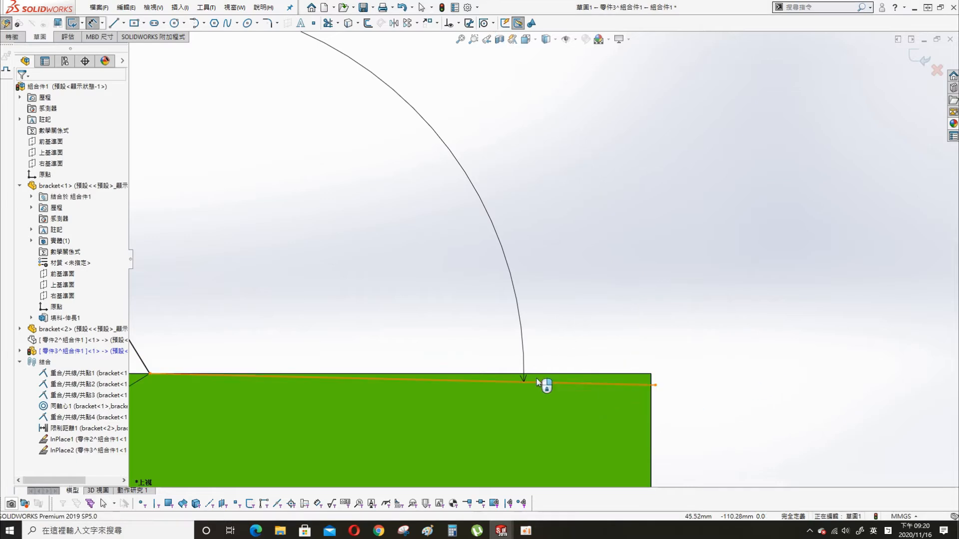
{"action": "scroll", "coordinate": [619, 330], "scroll_direction": "up", "scroll_amount": 4}
{"action": "key", "text": "Escape"}
- Change the inner angle to 121.55° and exit the sketch
{"action": "left_click", "coordinate": [507, 218]}
{"action": "type", "text": "121.55"}
{"action": "key", "text": "Return"}
{"action": "left_click", "coordinate": [844, 341]}
{"action": "scroll", "coordinate": [555, 255], "scroll_direction": "up", "scroll_amount": 6}
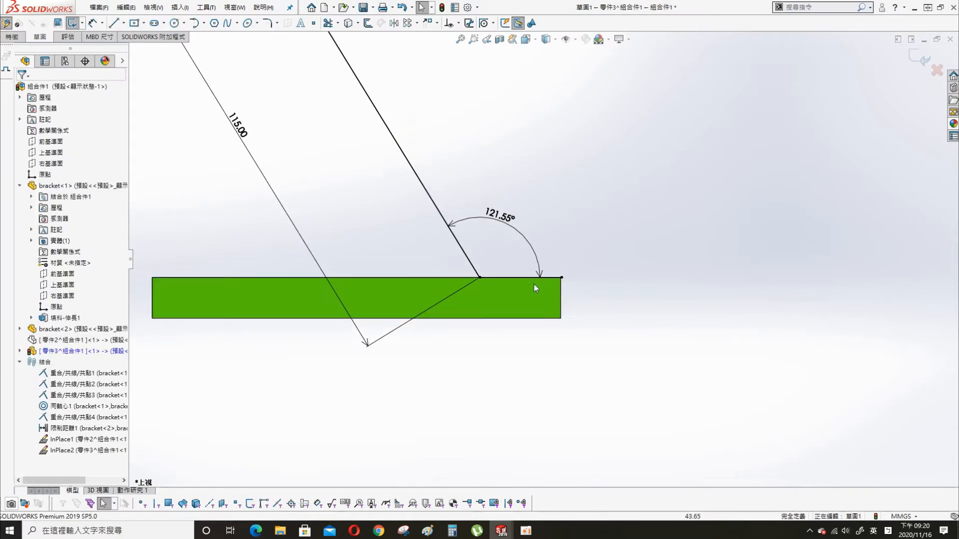
{"action": "left_click", "coordinate": [923, 60]}
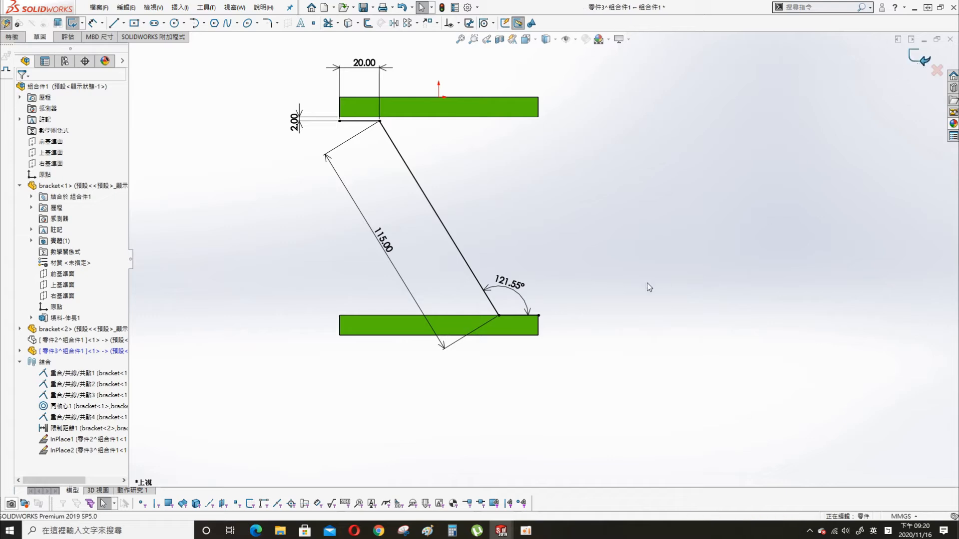
{"action": "scroll", "coordinate": [422, 262], "scroll_direction": "down", "scroll_amount": 2}
- Sketch on the third part's front plane by copying in the slanted and bottom path lines
{"action": "left_click", "coordinate": [20, 351]}
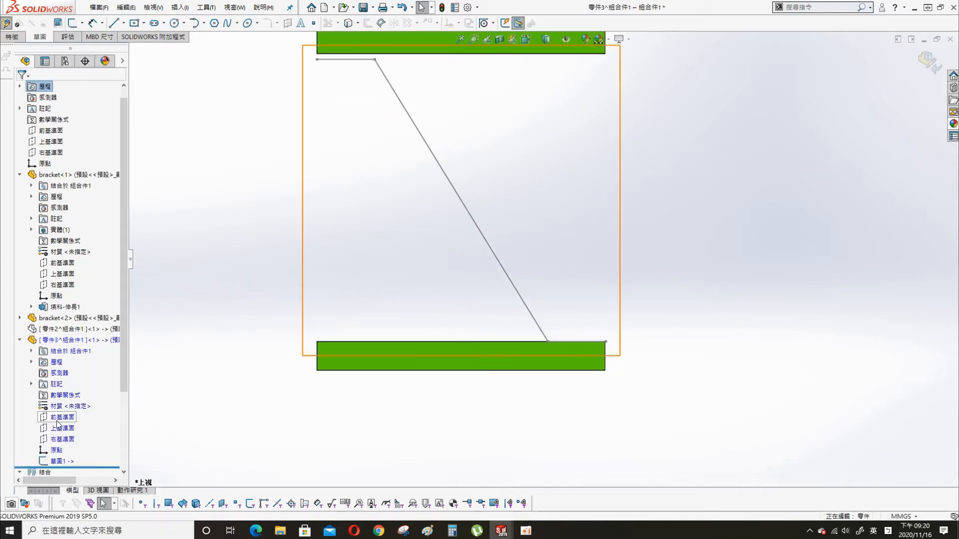
{"action": "left_click", "coordinate": [60, 417]}
{"action": "left_click", "coordinate": [70, 403]}
{"action": "left_click", "coordinate": [571, 151]}
{"action": "left_click", "coordinate": [395, 98]}
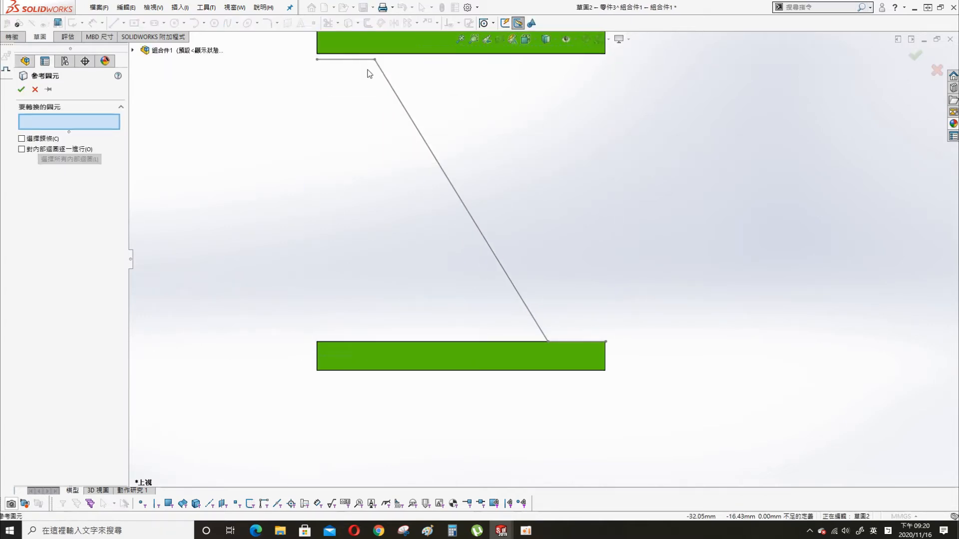
{"action": "left_click", "coordinate": [401, 105]}
{"action": "scroll", "coordinate": [642, 350], "scroll_direction": "down", "scroll_amount": 4}
{"action": "left_click", "coordinate": [513, 326]}
{"action": "left_click", "coordinate": [21, 89]}
- Round both path corners with R10 sketch fillets
{"action": "scroll", "coordinate": [534, 186], "scroll_direction": "up", "scroll_amount": 8}
{"action": "scroll", "coordinate": [516, 127], "scroll_direction": "down", "scroll_amount": 4}
{"action": "key", "text": "s"}
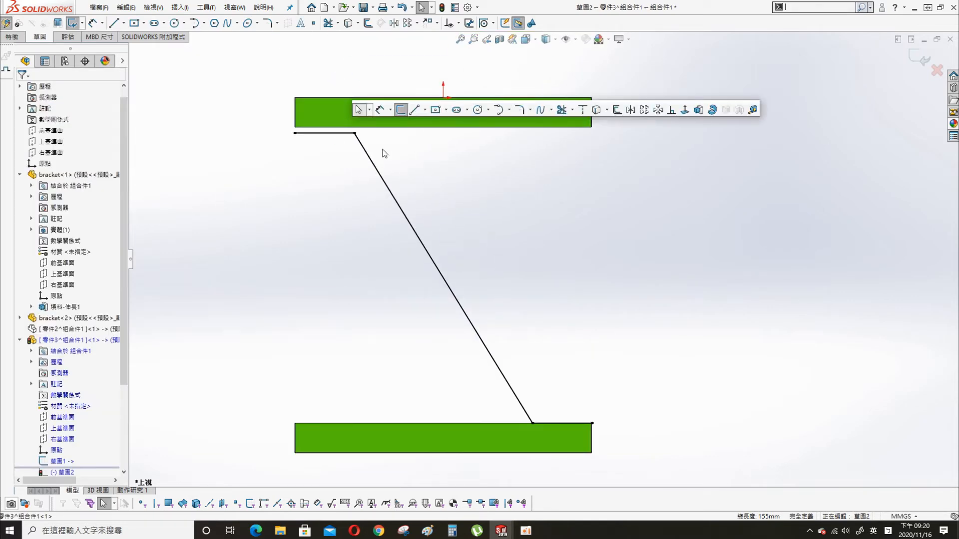
{"action": "left_click", "coordinate": [521, 110]}
{"action": "left_click", "coordinate": [355, 133]}
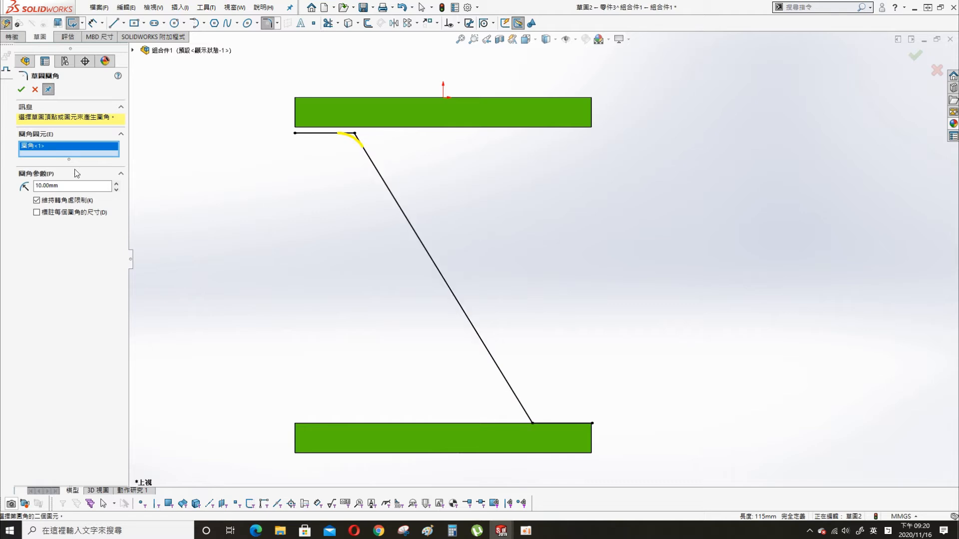
{"action": "left_click", "coordinate": [21, 90]}
{"action": "left_click", "coordinate": [532, 424]}
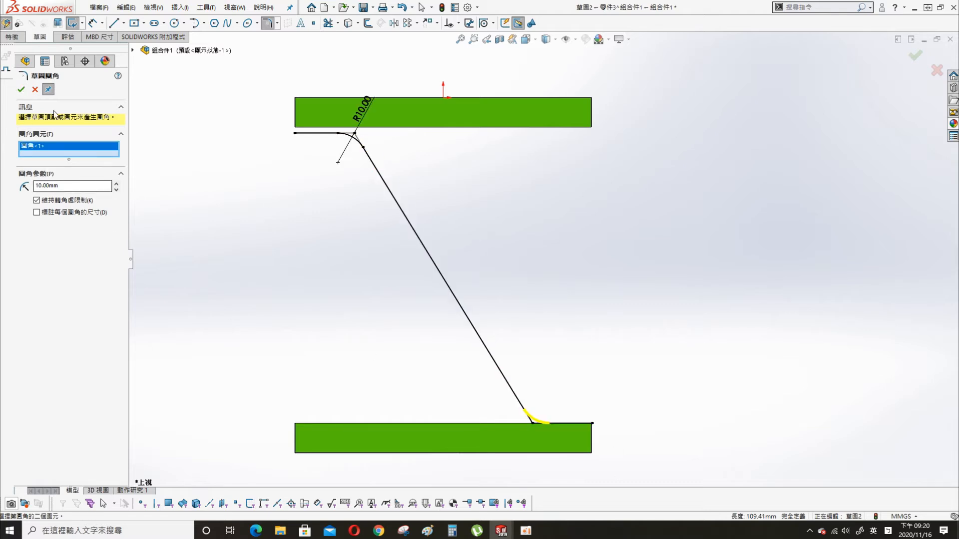
{"action": "key", "text": "Return"}
{"action": "middle_click_drag", "start_coordinate": [612, 324], "coordinate": [665, 222]}
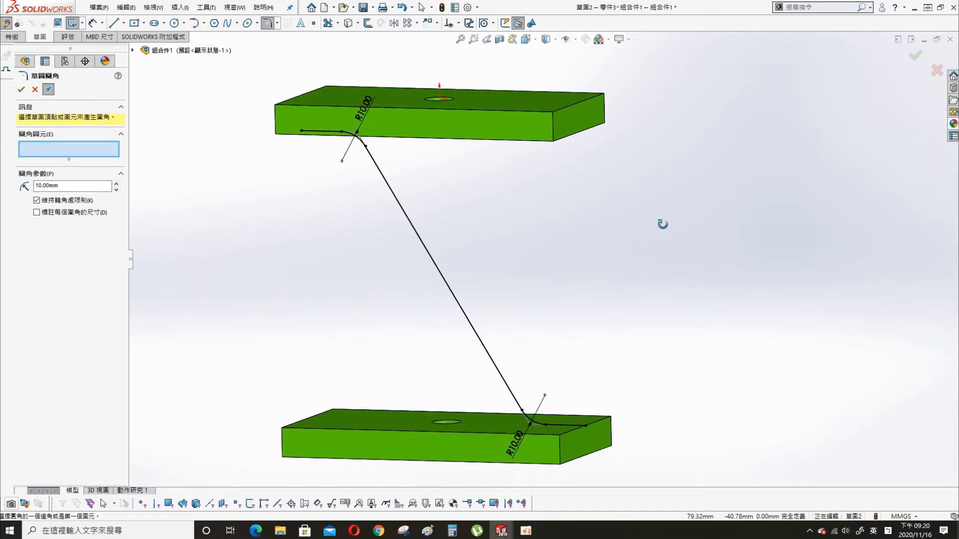
{"action": "key", "text": "s"}
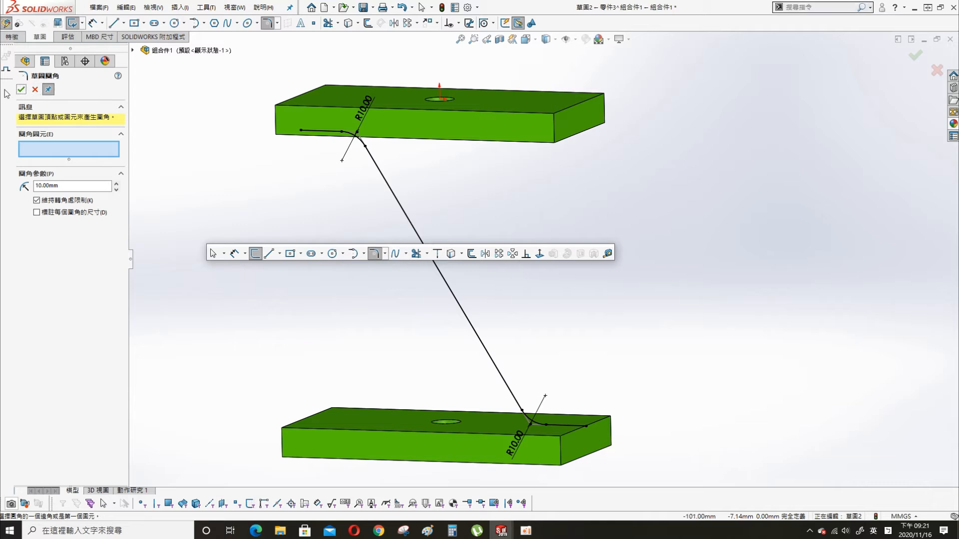
{"action": "left_click", "coordinate": [35, 90]}
- Extrude the path Mid Plane 30 mm as a reversed 2 mm thin feature
{"action": "key", "text": "s"}
{"action": "left_click", "coordinate": [670, 279]}
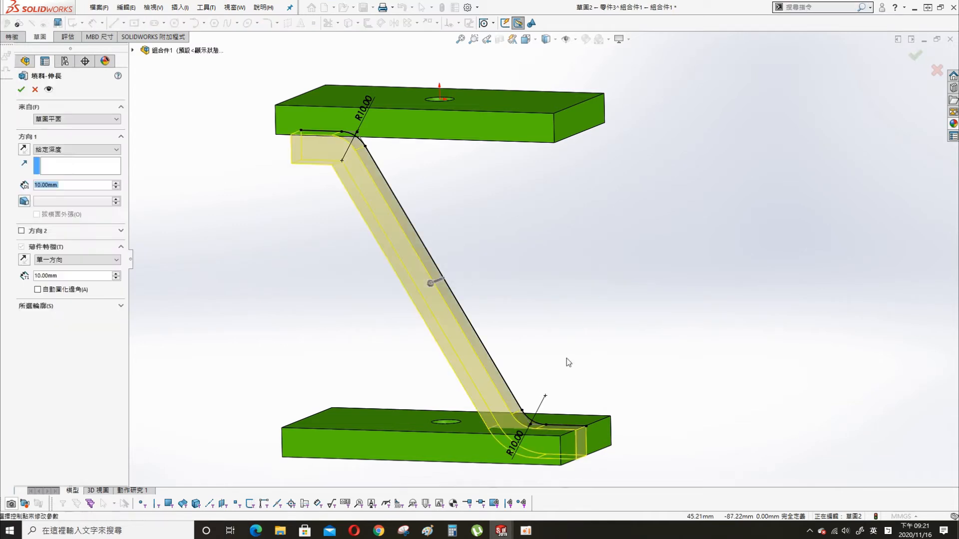
{"action": "left_click", "coordinate": [78, 149]}
{"action": "left_click", "coordinate": [71, 188]}
{"action": "type", "text": "30"}
{"action": "key", "text": "Return"}
{"action": "left_click", "coordinate": [23, 245]}
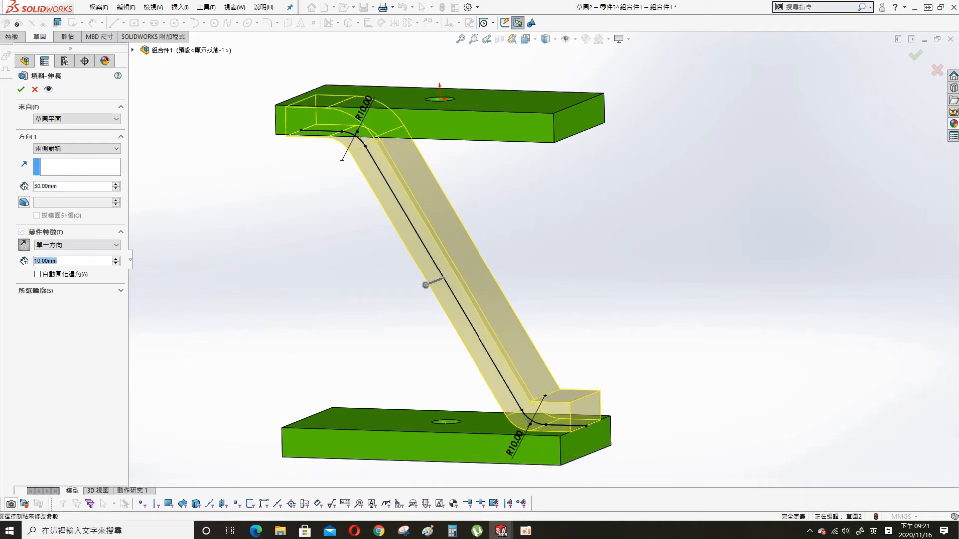
{"action": "type", "text": "2"}
{"action": "key", "text": "Return"}
{"action": "left_click", "coordinate": [21, 89]}
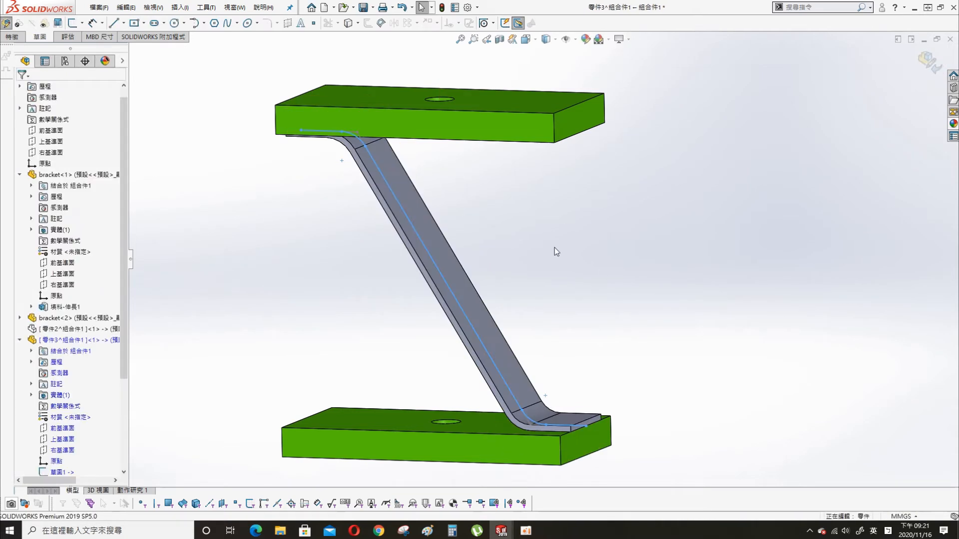
- Exit the arm part, hide its sketch, and move the lower bracket up to test the linkage
{"action": "scroll", "coordinate": [555, 319], "scroll_direction": "up", "scroll_amount": 3}
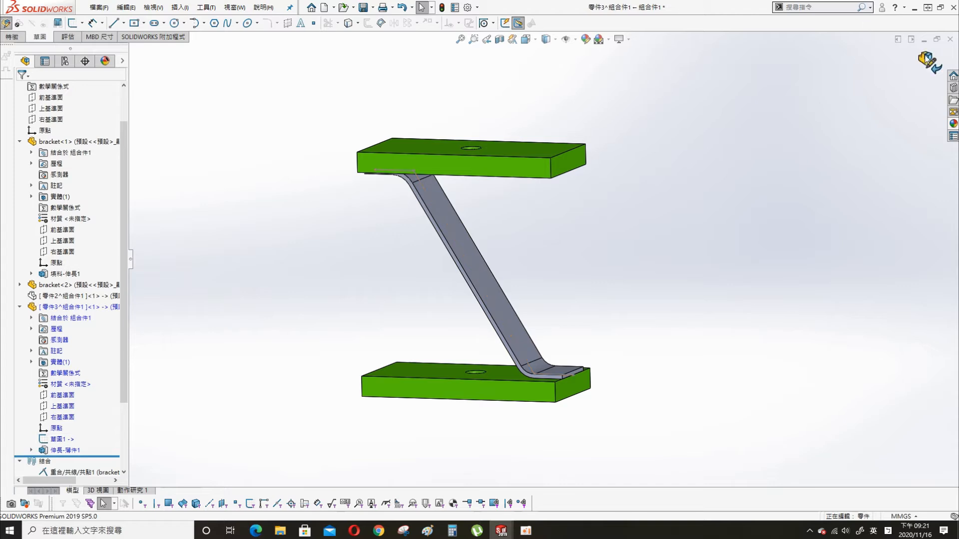
{"action": "left_click", "coordinate": [927, 59]}
{"action": "left_click", "coordinate": [59, 439]}
{"action": "left_click", "coordinate": [82, 423]}
{"action": "left_click", "coordinate": [526, 163]}
{"action": "left_click_drag", "start_coordinate": [463, 383], "coordinate": [461, 283]}
{"action": "left_click", "coordinate": [442, 7]}
- Change the upper bracket's length dimension from 100 mm to 200 mm
{"action": "middle_click_drag", "start_coordinate": [564, 352], "coordinate": [561, 372]}
{"action": "left_click", "coordinate": [561, 372]}
{"action": "double_click", "coordinate": [499, 183]}
{"action": "double_click", "coordinate": [429, 173]}
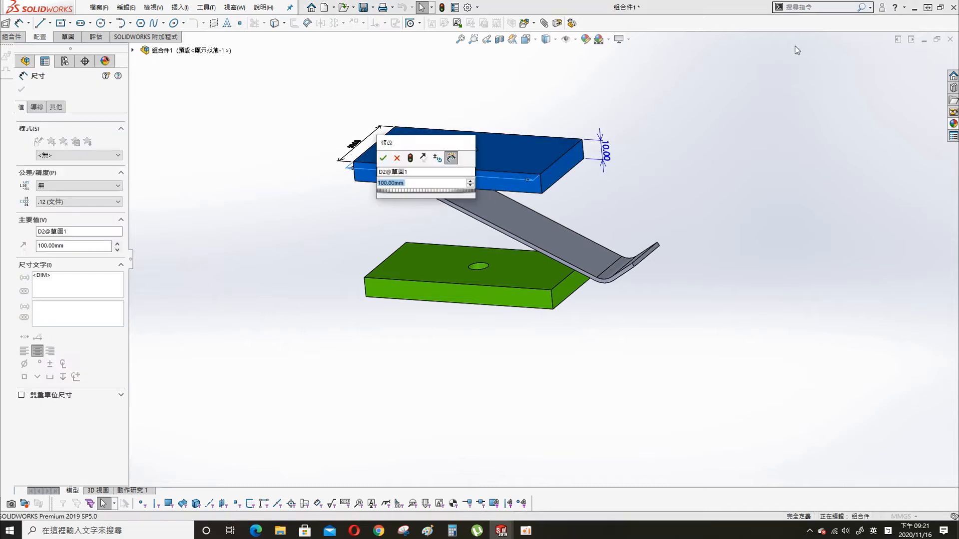
{"action": "type", "text": "200"}
{"action": "key", "text": "Return"}
{"action": "left_click", "coordinate": [442, 7]}
- Move the lower bracket down, rebuild so the arm reshapes, and show Motion Study 1
{"action": "middle_click_drag", "start_coordinate": [578, 282], "coordinate": [592, 224]}
{"action": "left_click_drag", "start_coordinate": [411, 278], "coordinate": [437, 388]}
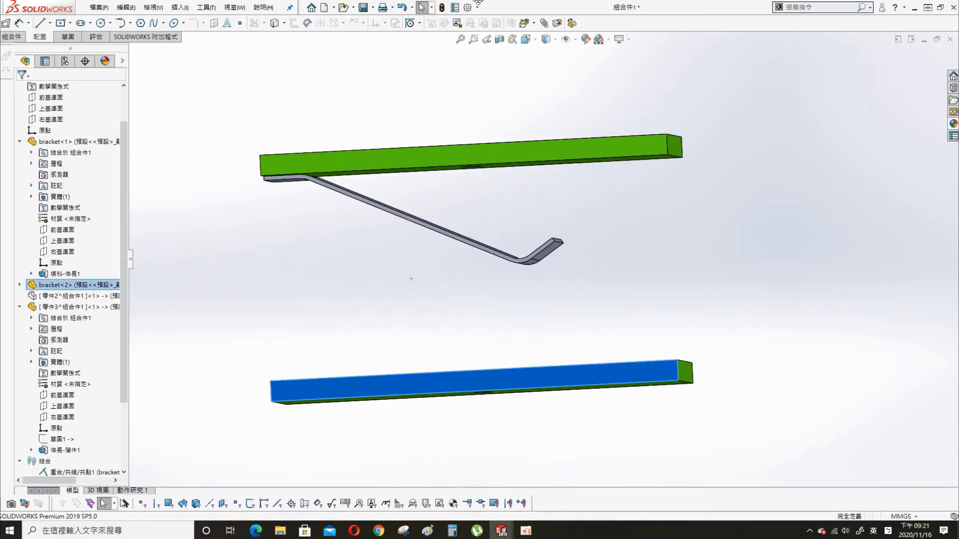
{"action": "middle_click_drag", "start_coordinate": [518, 222], "coordinate": [520, 275]}
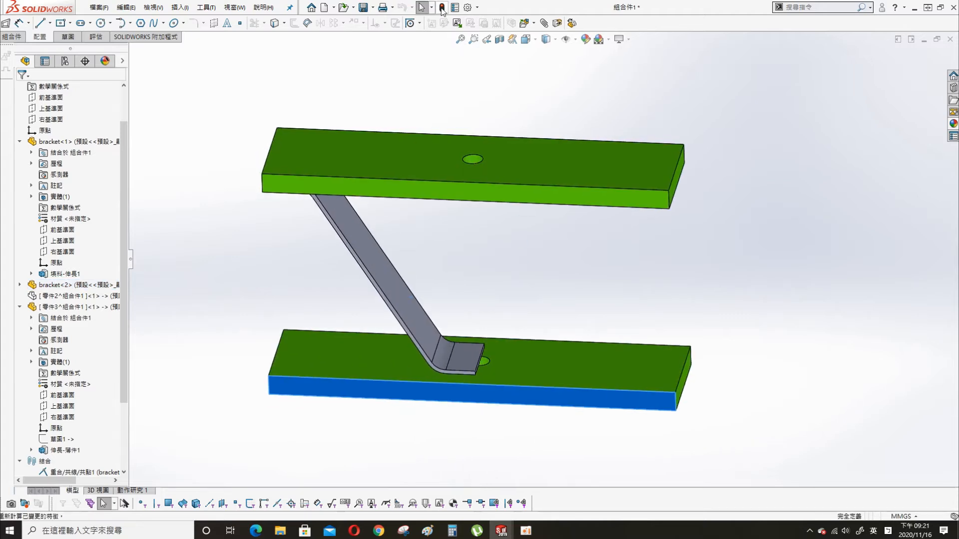
{"action": "middle_click_drag", "start_coordinate": [517, 411], "coordinate": [478, 149]}
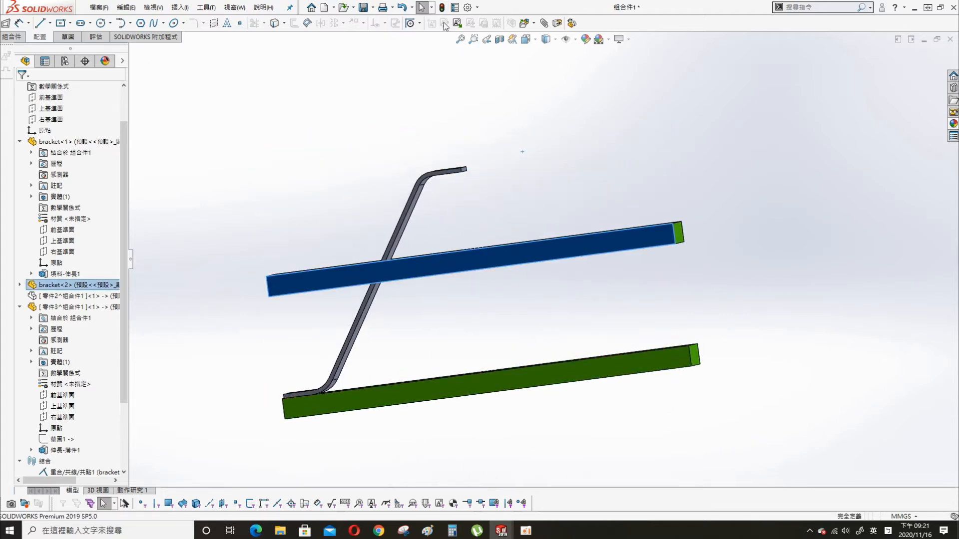
{"action": "left_click", "coordinate": [445, 7]}
{"action": "middle_click_drag", "start_coordinate": [610, 268], "coordinate": [575, 331]}
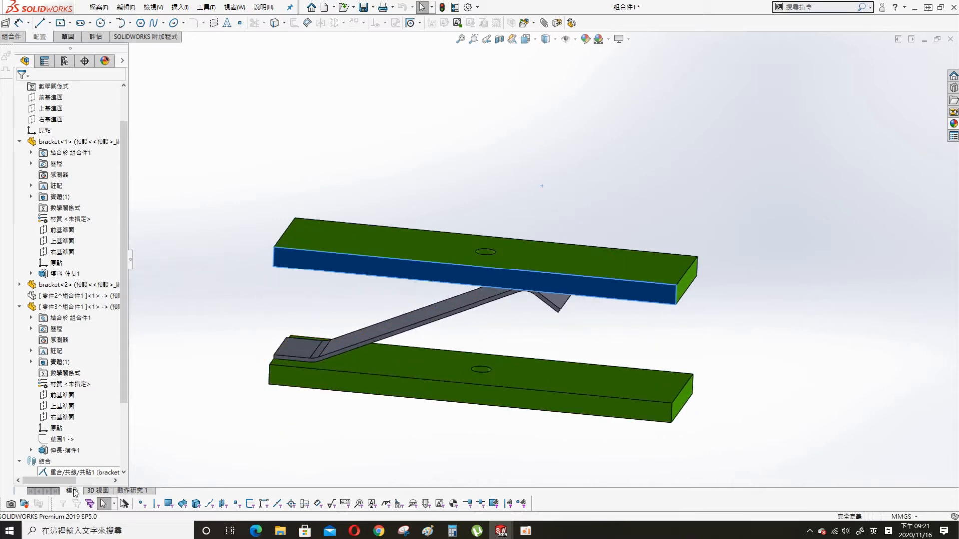
{"action": "left_click", "coordinate": [136, 490]}
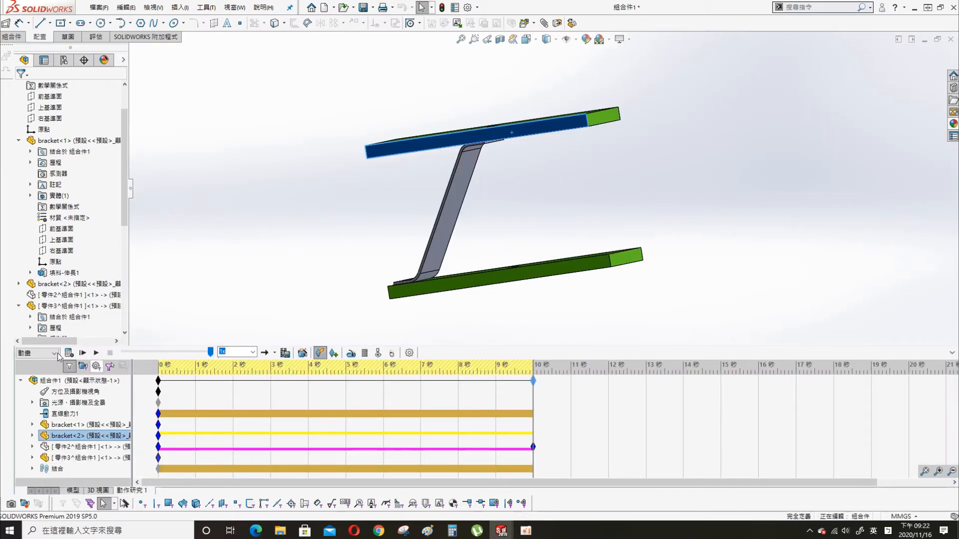
- Calculate Motion Study 1 and scrub the timeline to the 3-second mark
{"action": "left_click", "coordinate": [68, 353]}
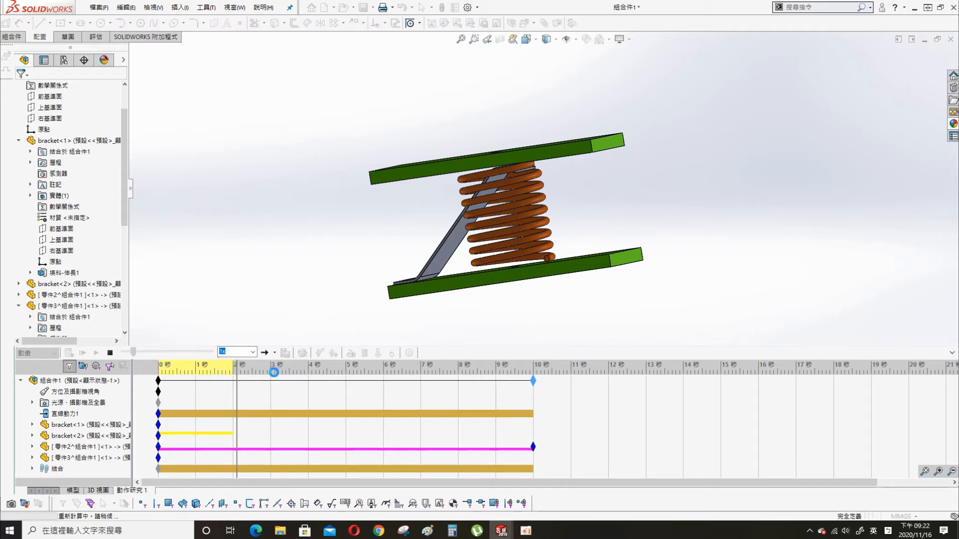
{"action": "left_click", "coordinate": [274, 370]}
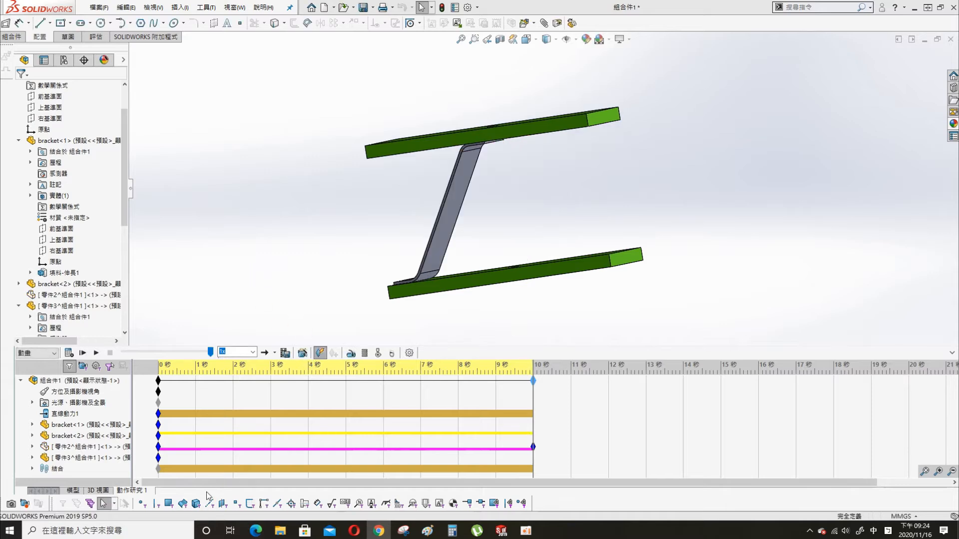
- Create the new motion study 動作研究 2 and drag the upper bracket to test its movement
{"action": "right_click", "coordinate": [131, 490]}
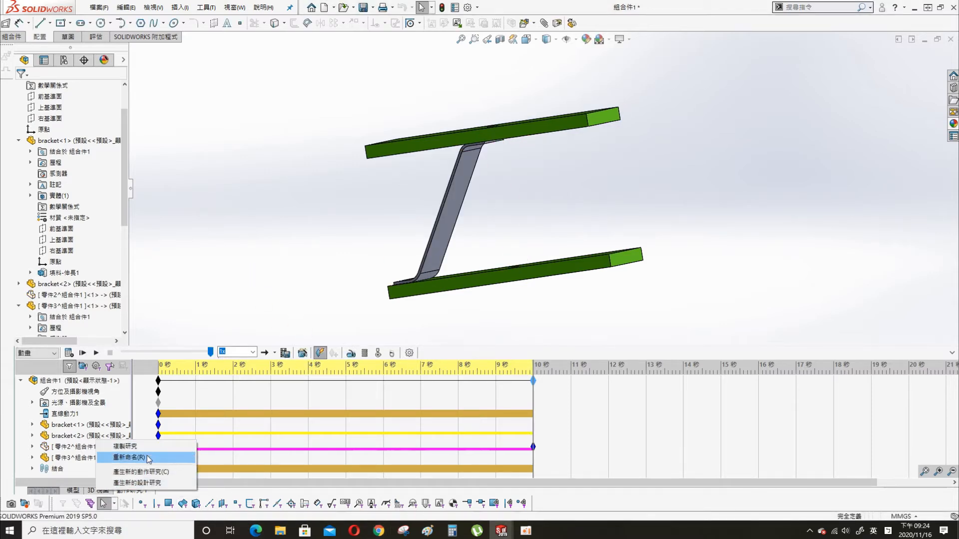
{"action": "left_click", "coordinate": [157, 472]}
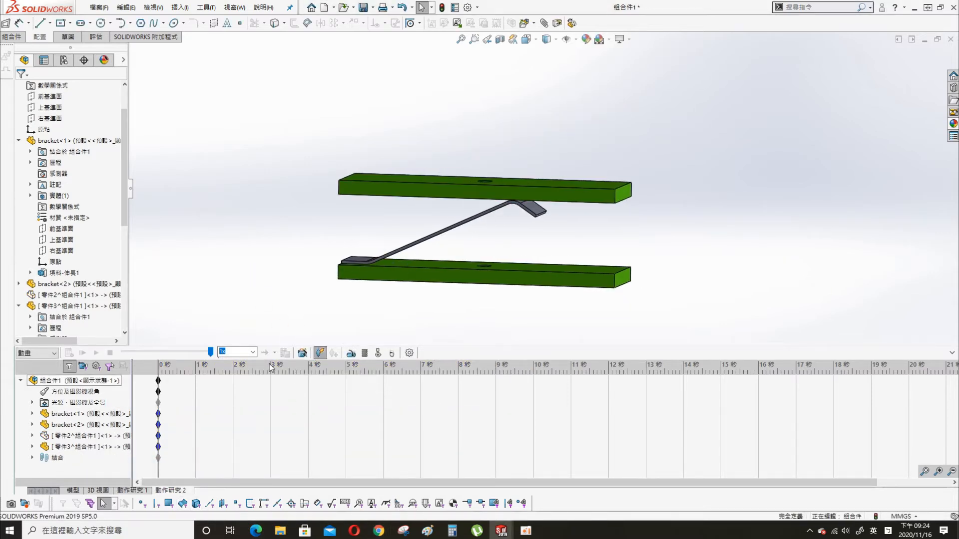
{"action": "left_click_drag", "start_coordinate": [543, 196], "coordinate": [566, 194]}
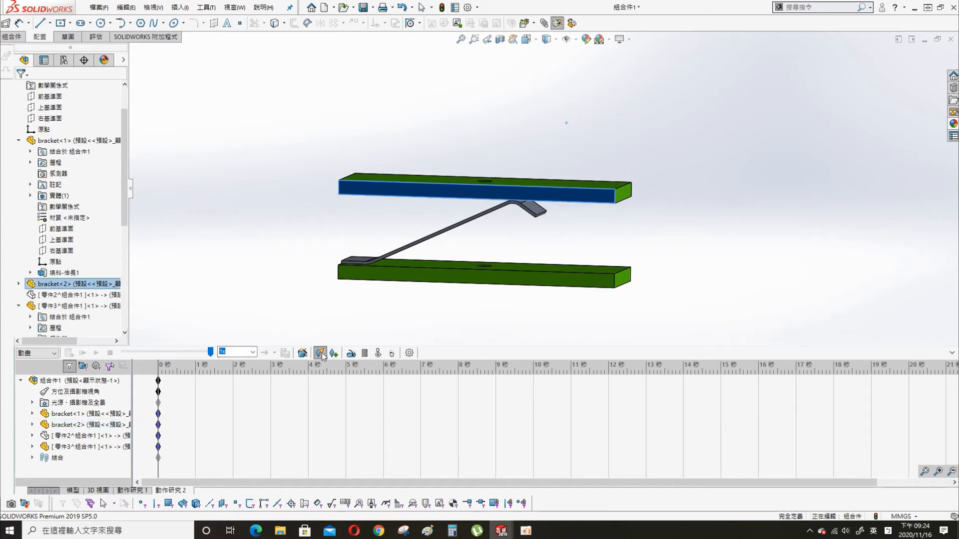
- Try an oscillating motor on the upper bracket's top face, check the mates, then cancel it
{"action": "left_click", "coordinate": [351, 353]}
{"action": "left_click", "coordinate": [431, 177]}
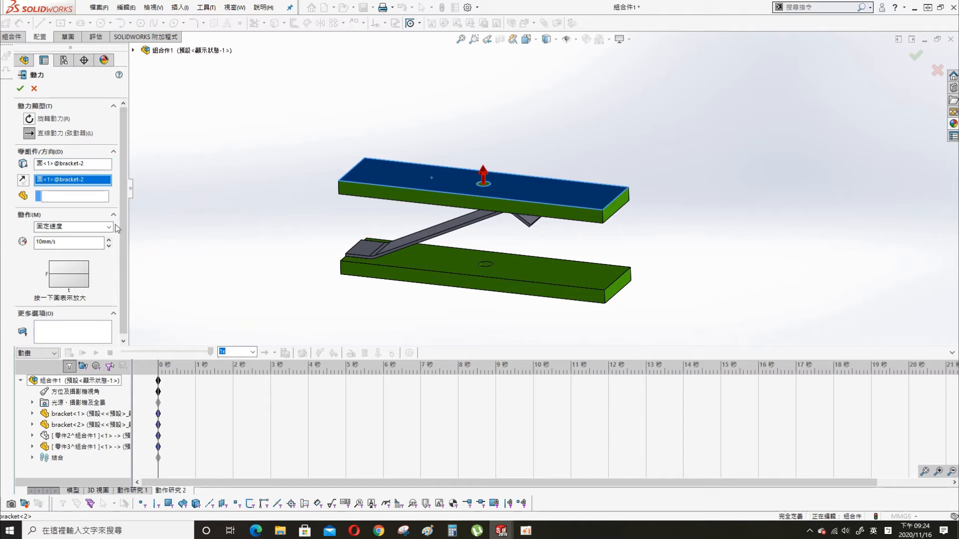
{"action": "left_click", "coordinate": [73, 226]}
{"action": "left_click", "coordinate": [75, 251]}
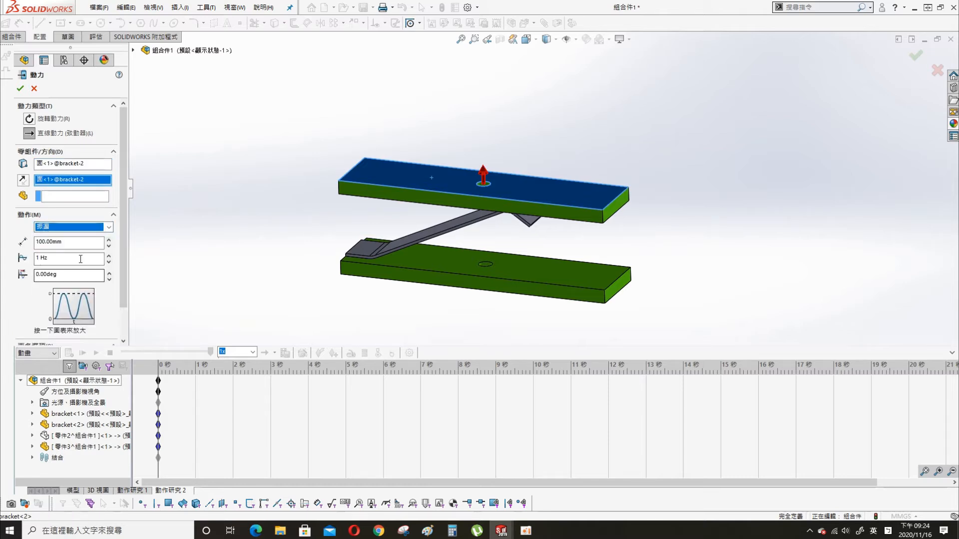
{"action": "left_click", "coordinate": [33, 458]}
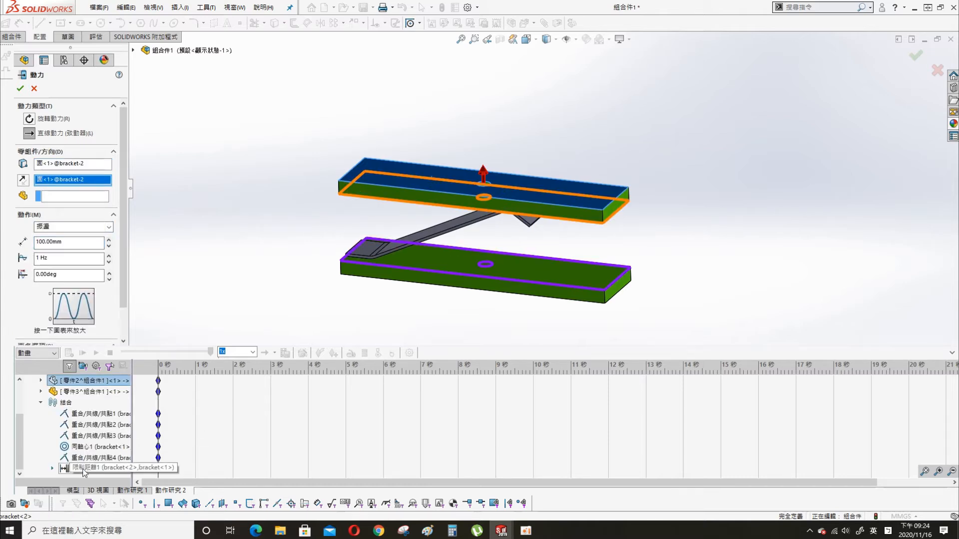
{"action": "right_click", "coordinate": [83, 468]}
{"action": "left_click", "coordinate": [78, 491]}
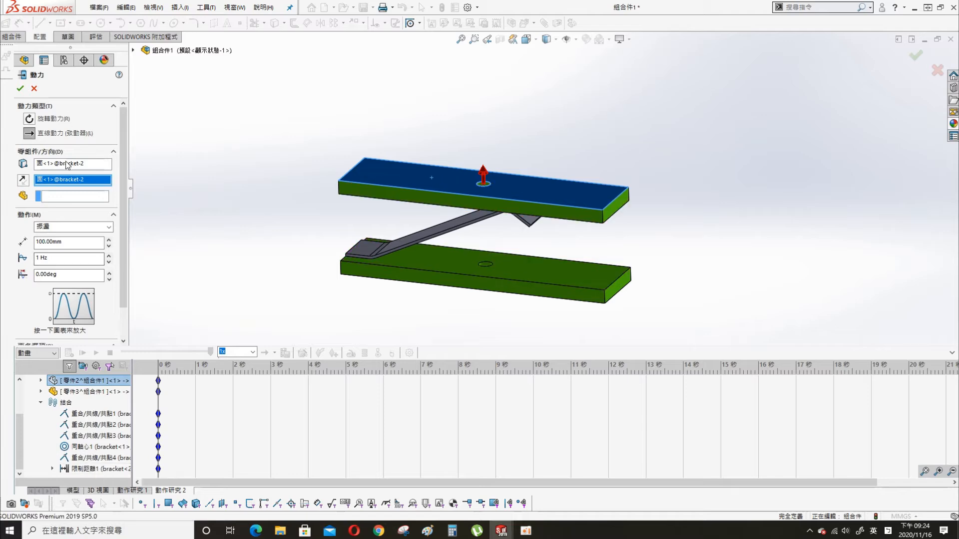
{"action": "left_click", "coordinate": [34, 89]}
{"action": "left_click", "coordinate": [73, 490]}
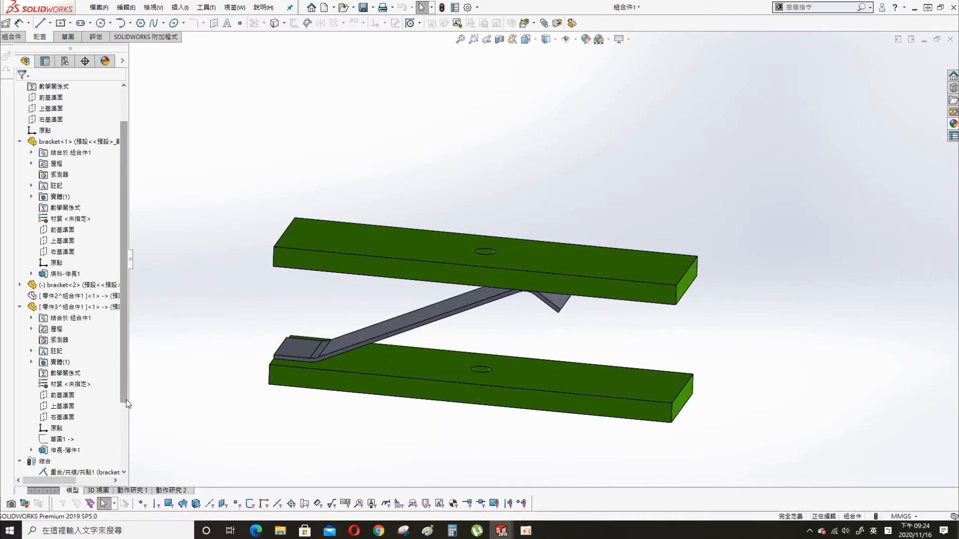
- Check the Limit Distance mate 限制距離1's range unchanged, then return to 動作研究 2's top face
{"action": "left_click", "coordinate": [60, 440]}
{"action": "right_click", "coordinate": [73, 440]}
{"action": "left_click", "coordinate": [80, 276]}
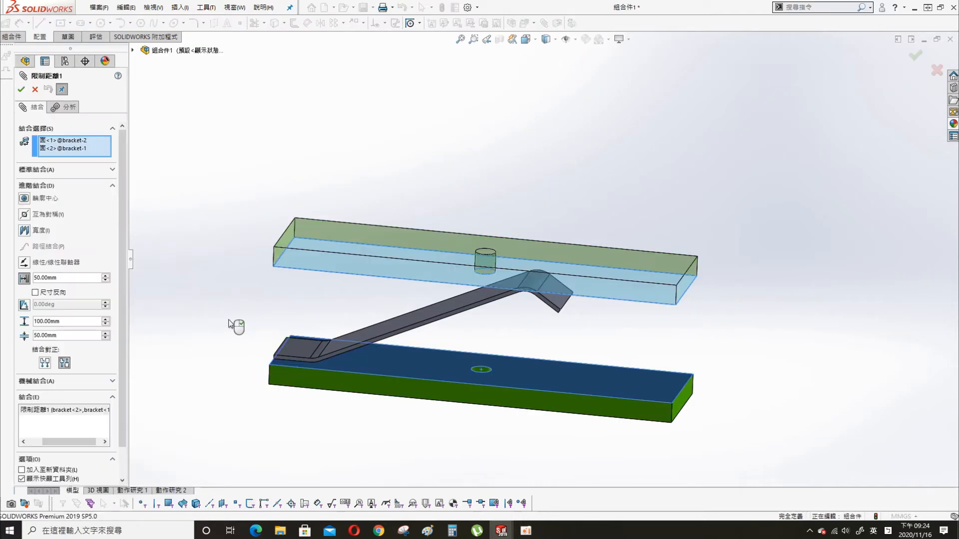
{"action": "left_click", "coordinate": [35, 90]}
{"action": "left_click", "coordinate": [175, 491]}
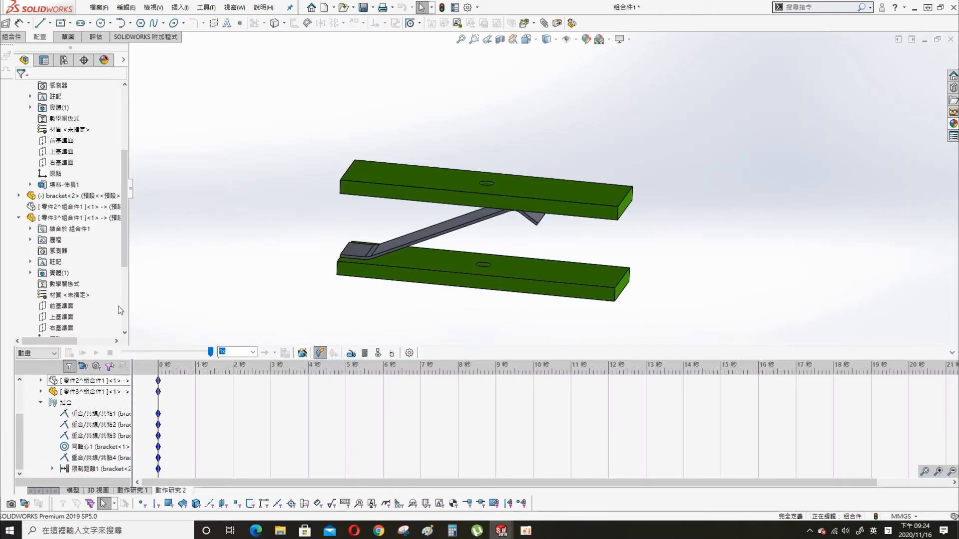
{"action": "left_click", "coordinate": [444, 178]}
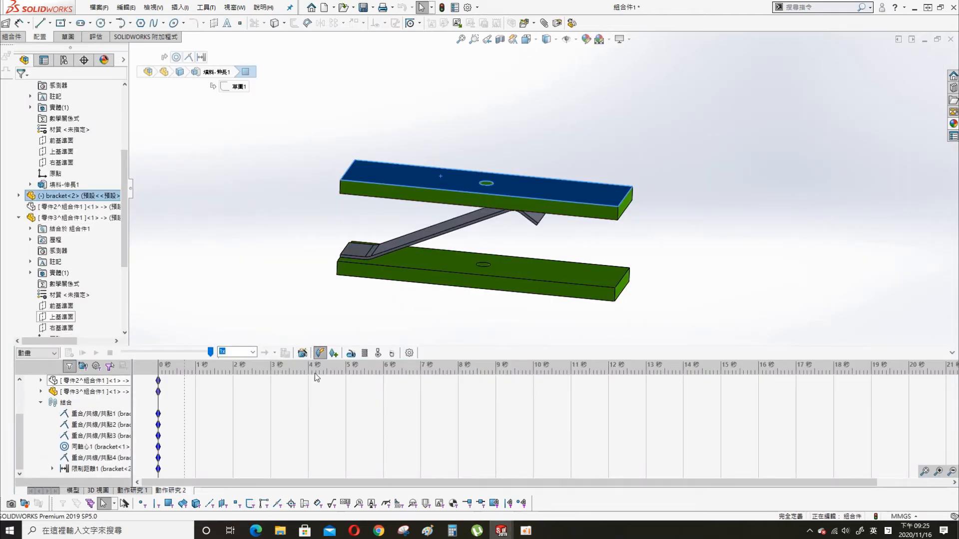
- Add a linear motor on the top bracket face, oscillating with 50 mm amplitude
{"action": "left_click", "coordinate": [351, 353]}
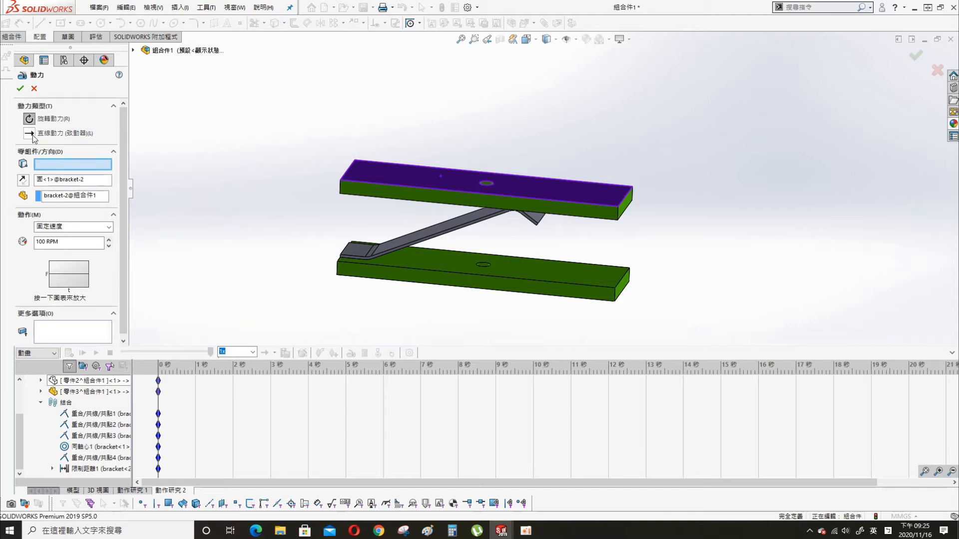
{"action": "left_click", "coordinate": [420, 175]}
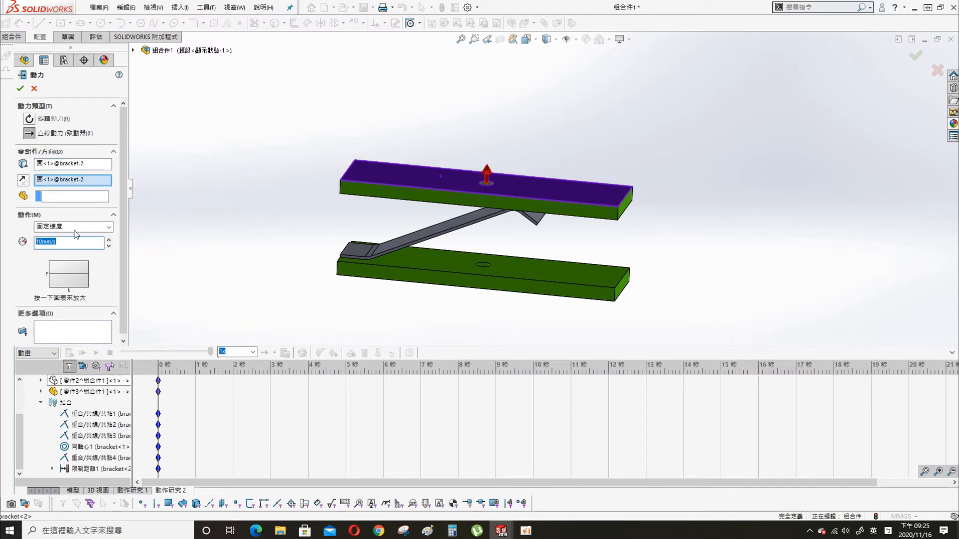
{"action": "left_click", "coordinate": [73, 226]}
{"action": "left_click", "coordinate": [47, 253]}
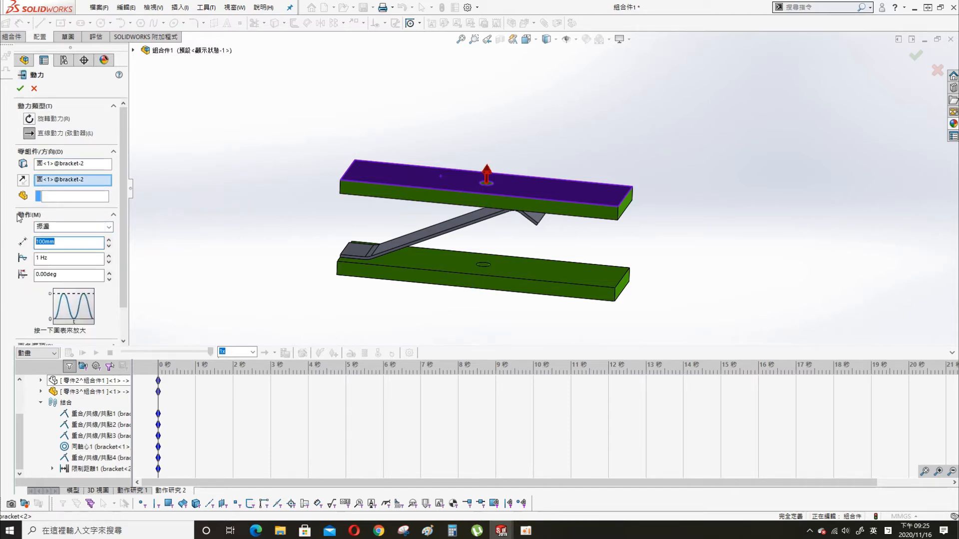
{"action": "left_click", "coordinate": [65, 257]}
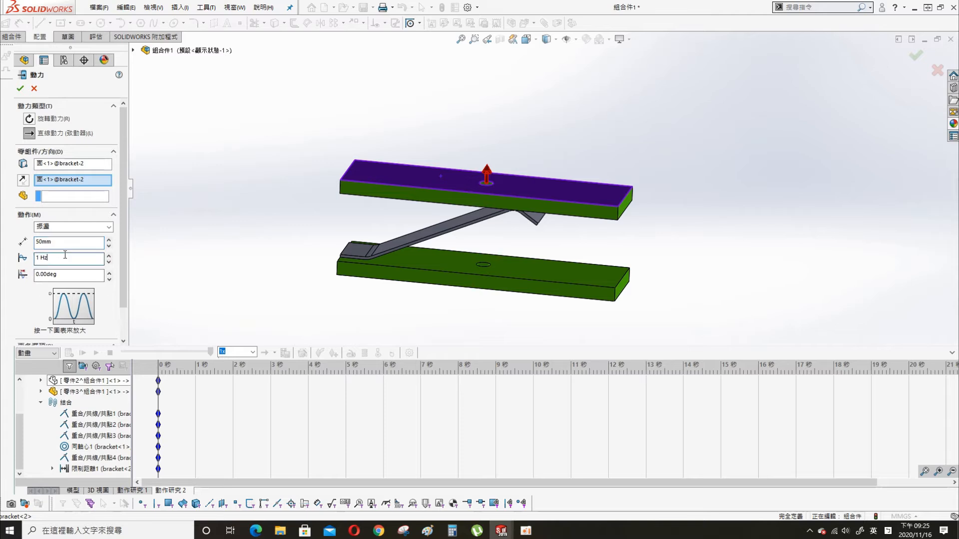
{"action": "key", "text": "Return"}
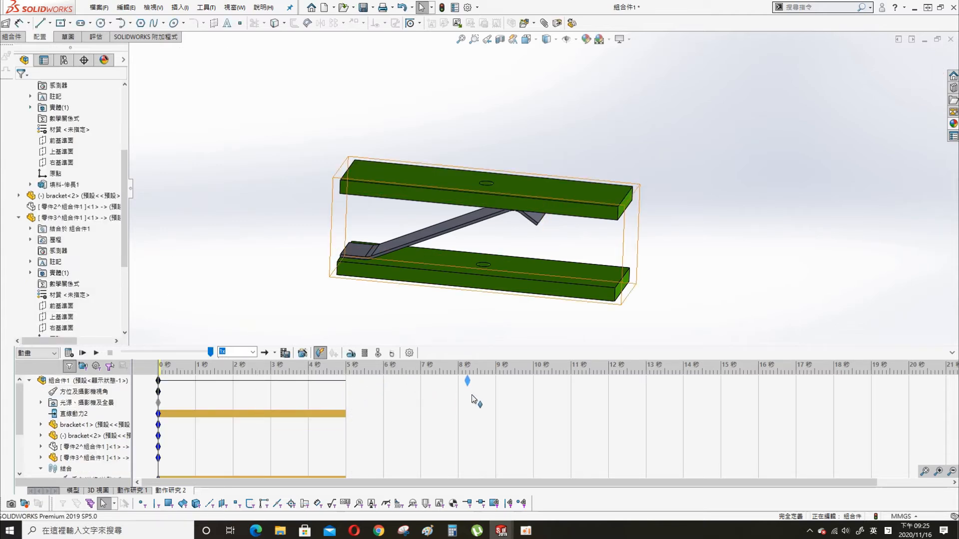
- Accept the motion study properties and calculate 動作研究 2 through its 10-second run
{"action": "left_click_drag", "start_coordinate": [536, 393], "coordinate": [533, 394]}
{"action": "scroll", "coordinate": [41, 462], "scroll_direction": "down", "scroll_amount": 2}
{"action": "scroll", "coordinate": [41, 463], "scroll_direction": "up", "scroll_amount": 3}
{"action": "left_click", "coordinate": [409, 352]}
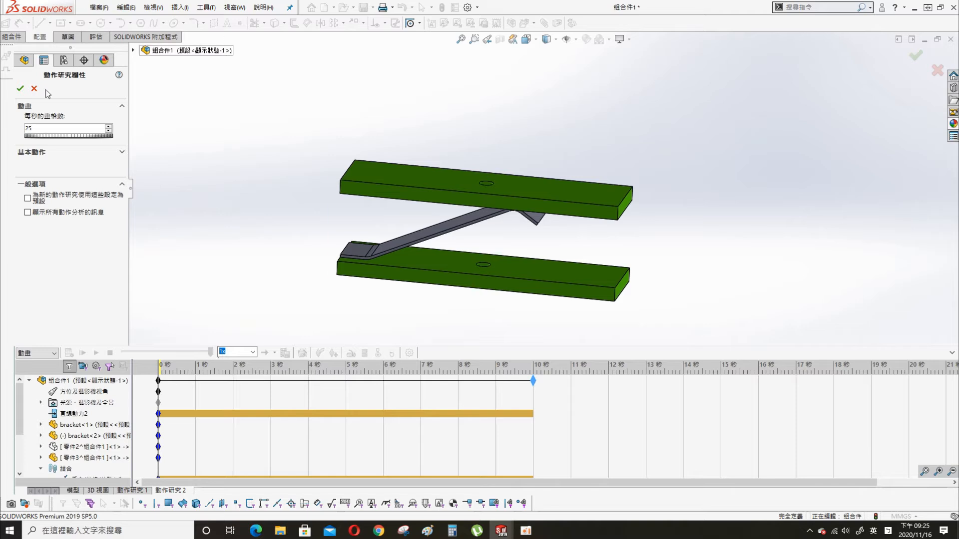
{"action": "left_click", "coordinate": [20, 88]}
{"action": "left_click", "coordinate": [73, 355]}
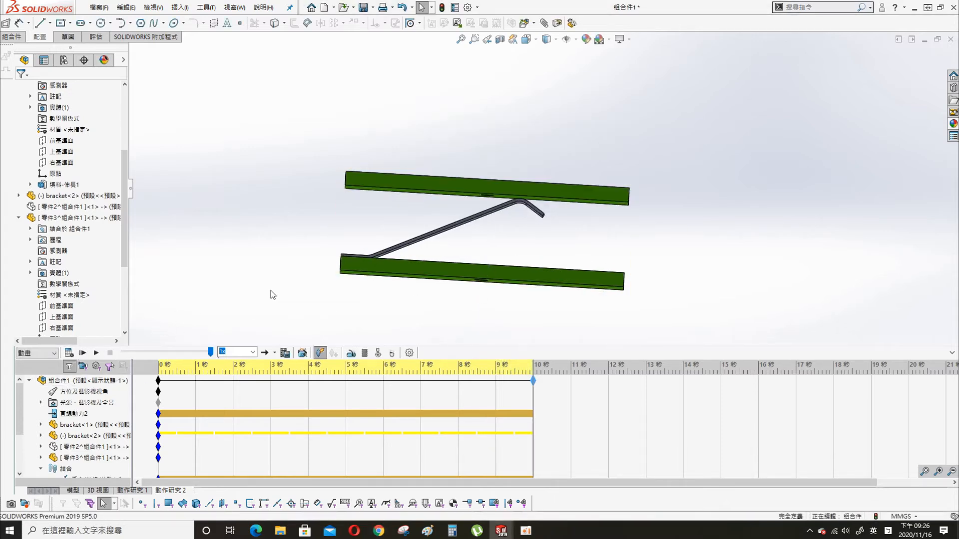
{"action": "left_click", "coordinate": [69, 354]}
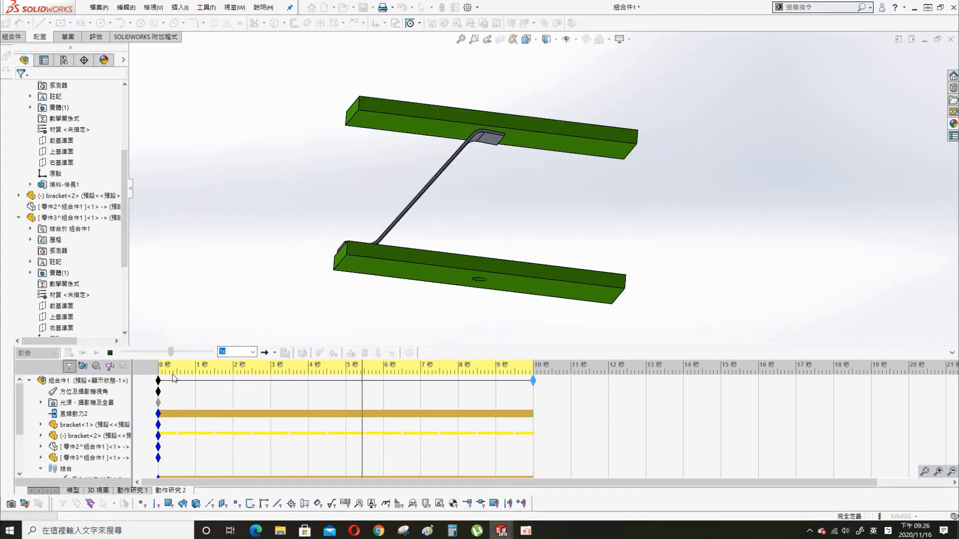
- Play the motion at 0.1x speed, viewing the brackets from below, the right end, and above
{"action": "left_click", "coordinate": [253, 352]}
{"action": "left_click", "coordinate": [224, 361]}
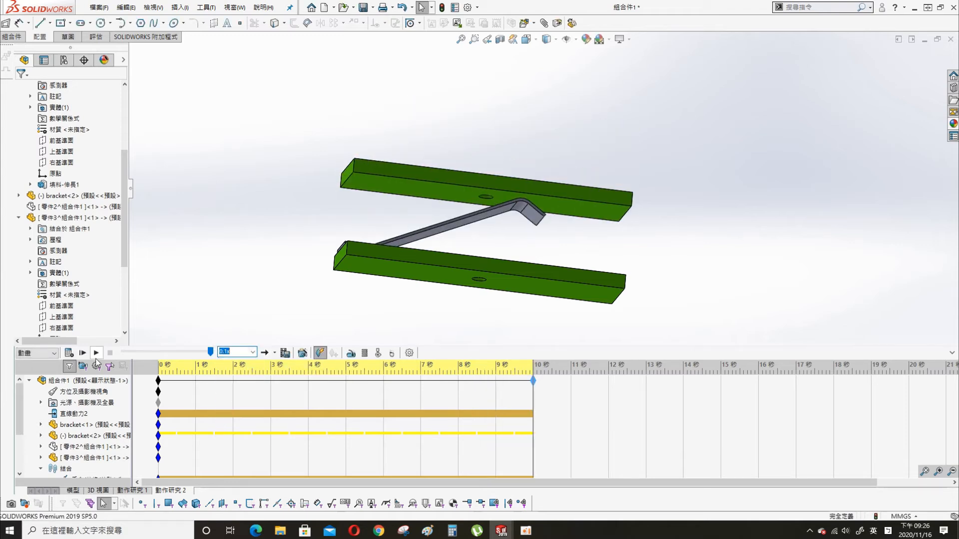
{"action": "left_click", "coordinate": [83, 353]}
{"action": "middle_click_drag", "start_coordinate": [356, 247], "coordinate": [365, 218]}
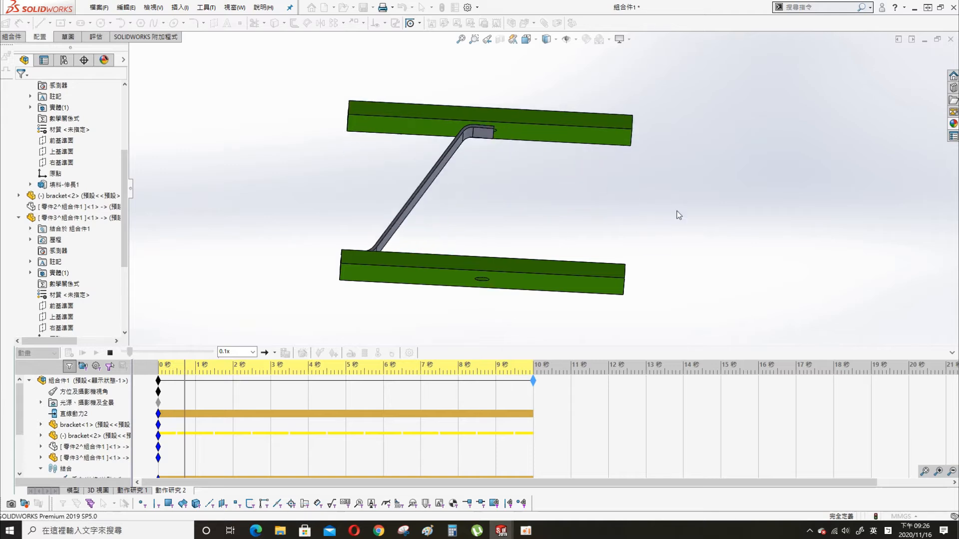
{"action": "middle_click_drag", "start_coordinate": [678, 211], "coordinate": [680, 247]}
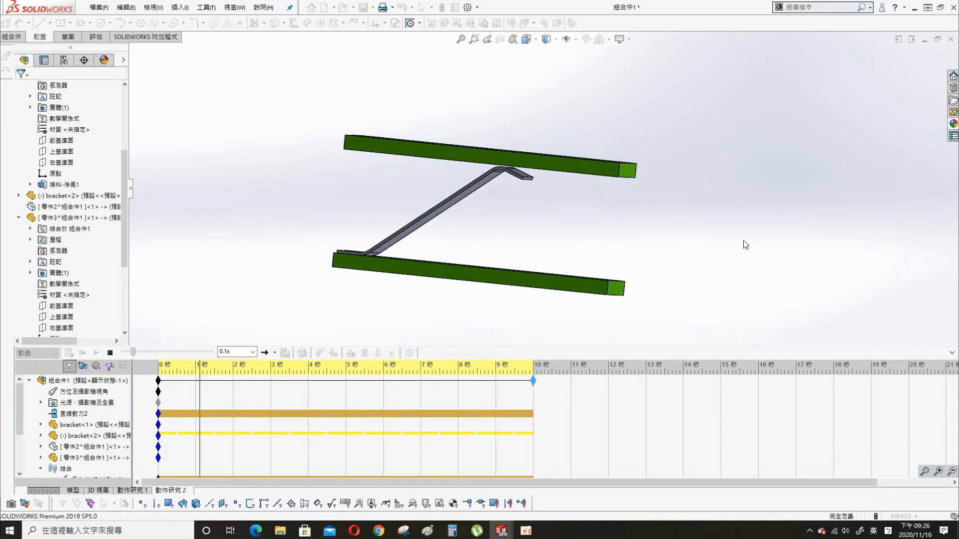
{"action": "middle_click_drag", "start_coordinate": [741, 234], "coordinate": [625, 212]}
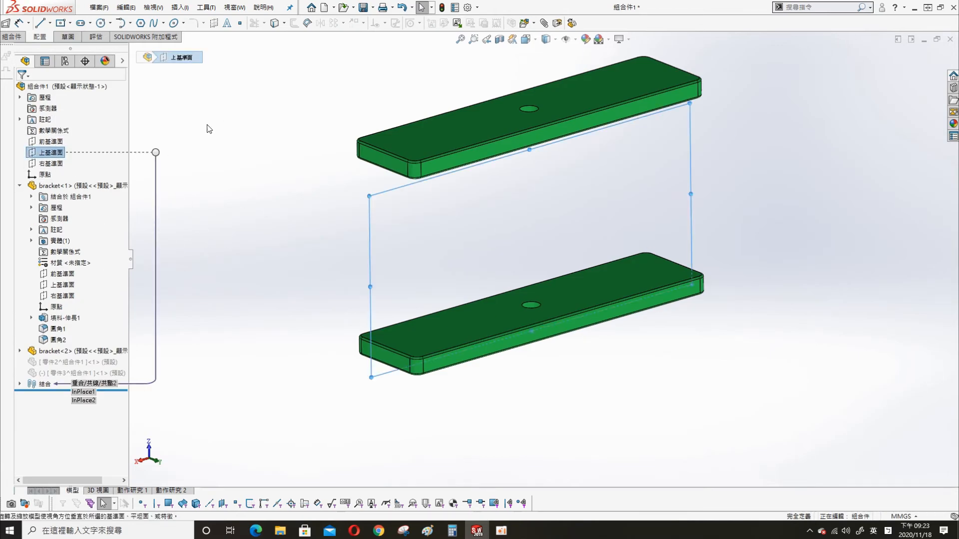
- Insert a new part into the assembly, placed on the Top Plane
{"action": "key", "text": "s"}
{"action": "left_click", "coordinate": [243, 133]}
{"action": "left_click", "coordinate": [252, 158]}
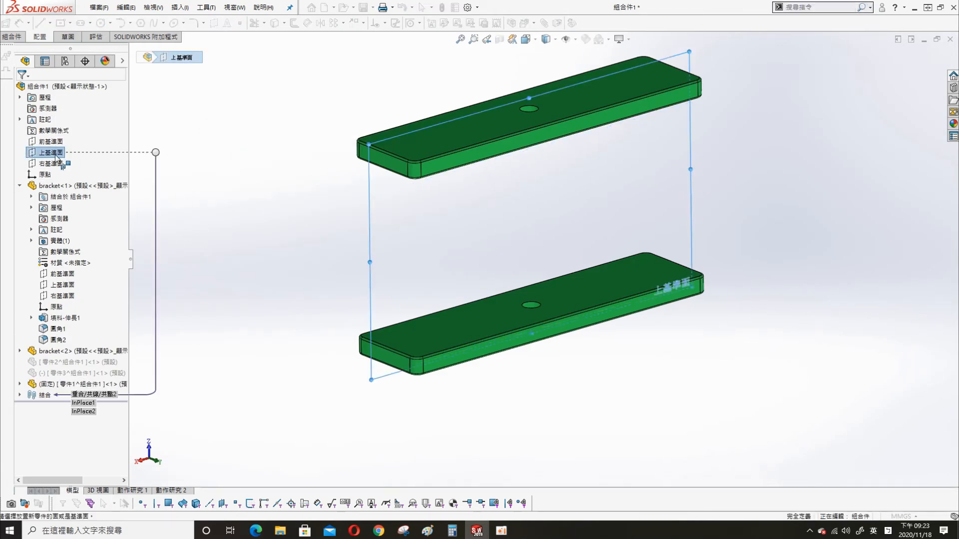
{"action": "left_click", "coordinate": [55, 156]}
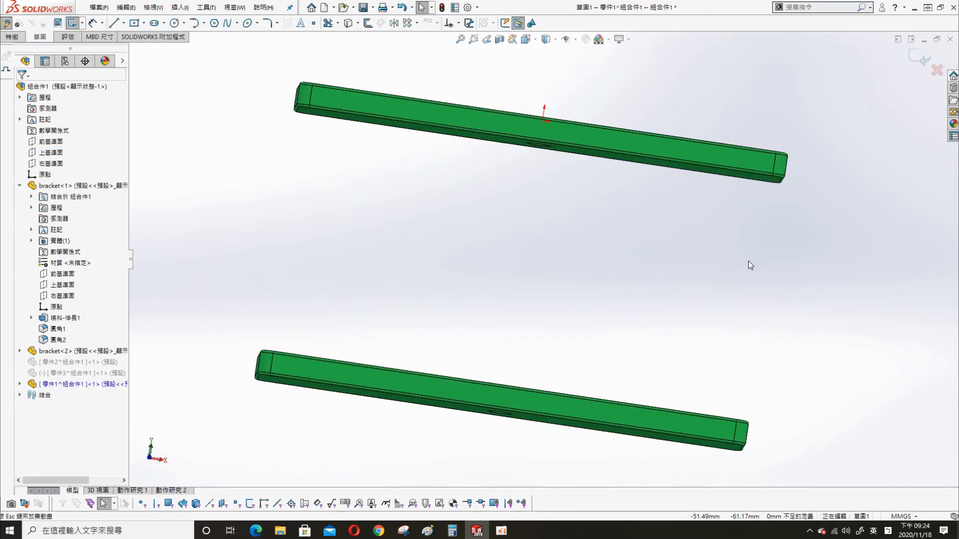
- Sketch a vertical line from the upper bracket down to the lower bracket
{"action": "scroll", "coordinate": [603, 228], "scroll_direction": "down", "scroll_amount": 2}
{"action": "key", "text": "s"}
{"action": "left_click", "coordinate": [622, 233]}
{"action": "left_click", "coordinate": [630, 244]}
{"action": "left_click", "coordinate": [510, 168]}
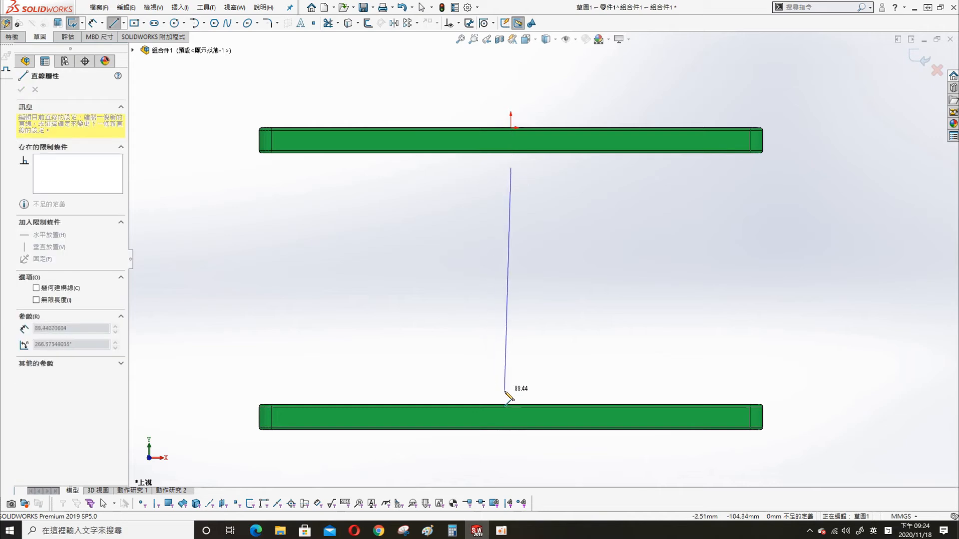
{"action": "double_click", "coordinate": [510, 392]}
- Dimension the line's ends 2.50 from the upper and lower brackets
{"action": "key", "text": "s"}
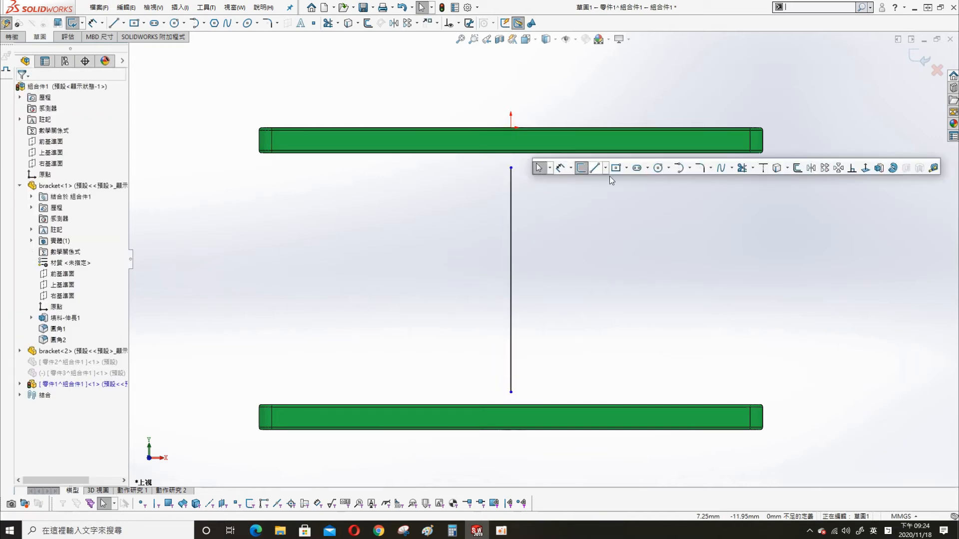
{"action": "left_click", "coordinate": [596, 169]}
{"action": "left_click", "coordinate": [510, 168]}
{"action": "left_click", "coordinate": [541, 153]}
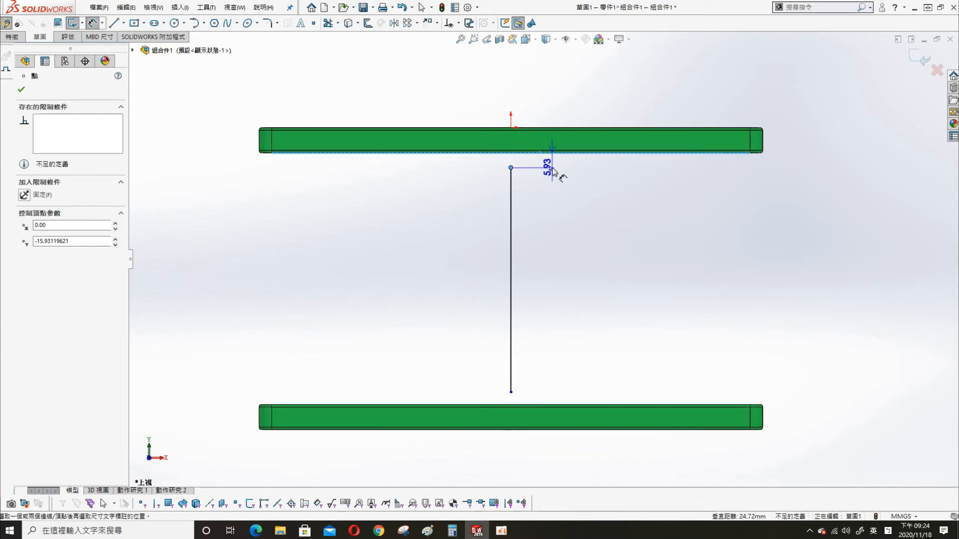
{"action": "left_click", "coordinate": [552, 167]}
{"action": "type", "text": "2.5"}
{"action": "key", "text": "Return"}
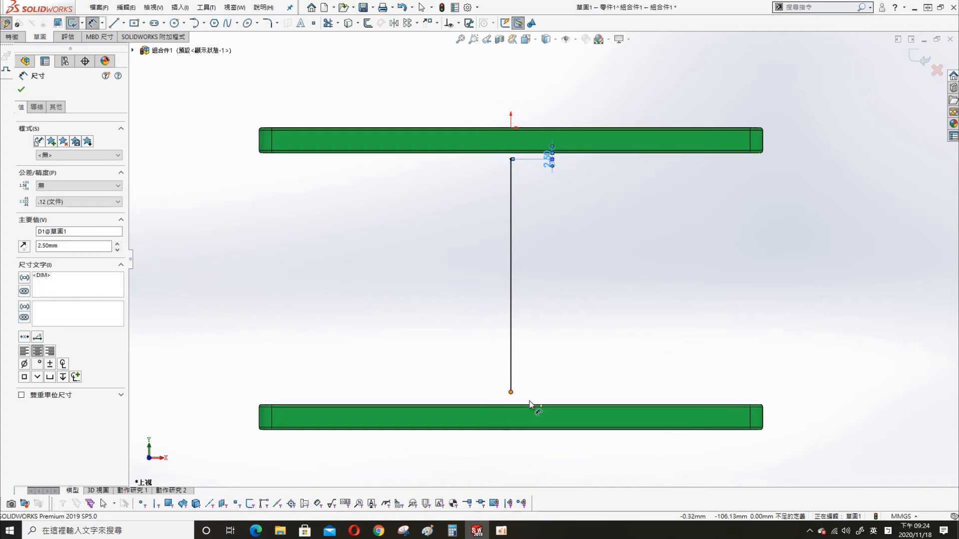
{"action": "left_click", "coordinate": [511, 392]}
{"action": "left_click", "coordinate": [522, 404]}
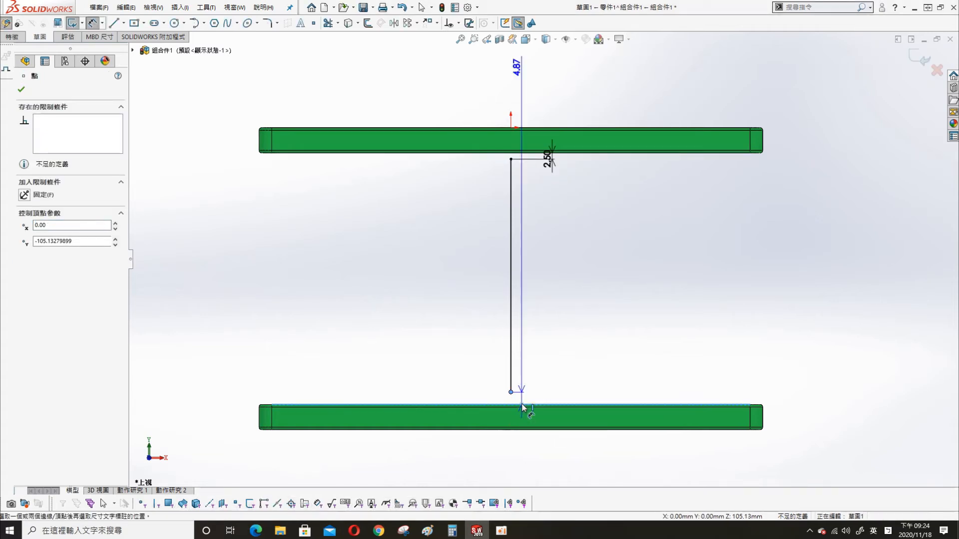
{"action": "left_click", "coordinate": [563, 388]}
{"action": "type", "text": "2.5"}
{"action": "key", "text": "Return"}
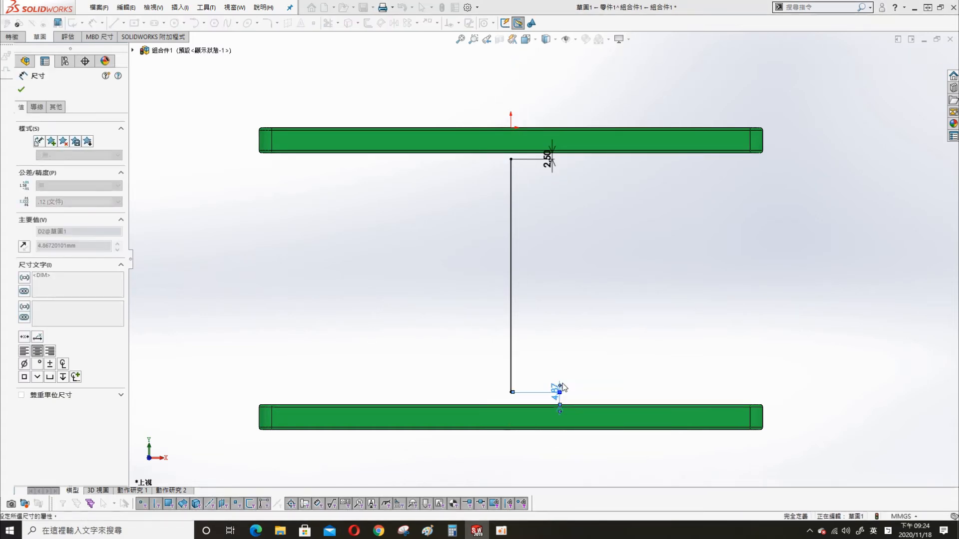
{"action": "key", "text": "Escape"}
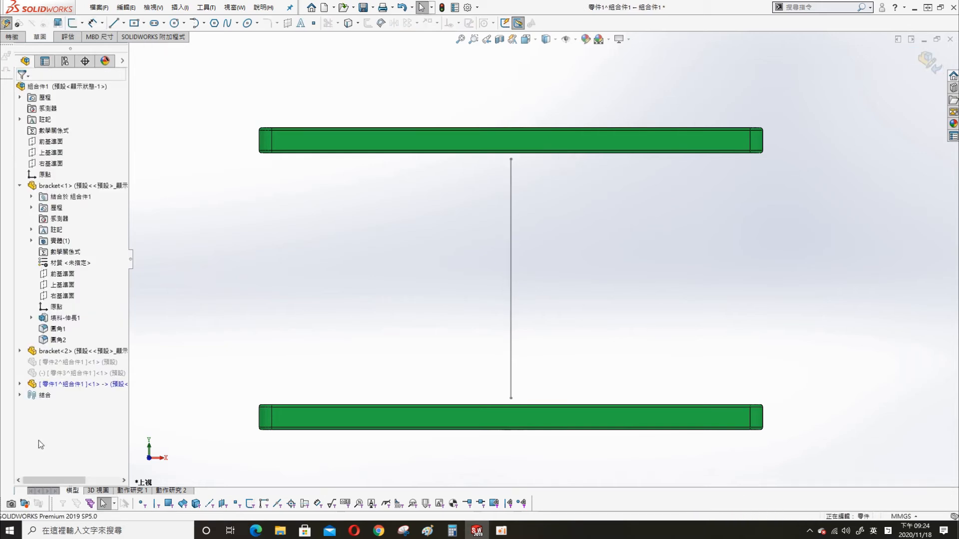
- On the new part's Front Plane, sketch a 100 mm horizontal line from the vertical line's top
{"action": "left_click", "coordinate": [20, 384]}
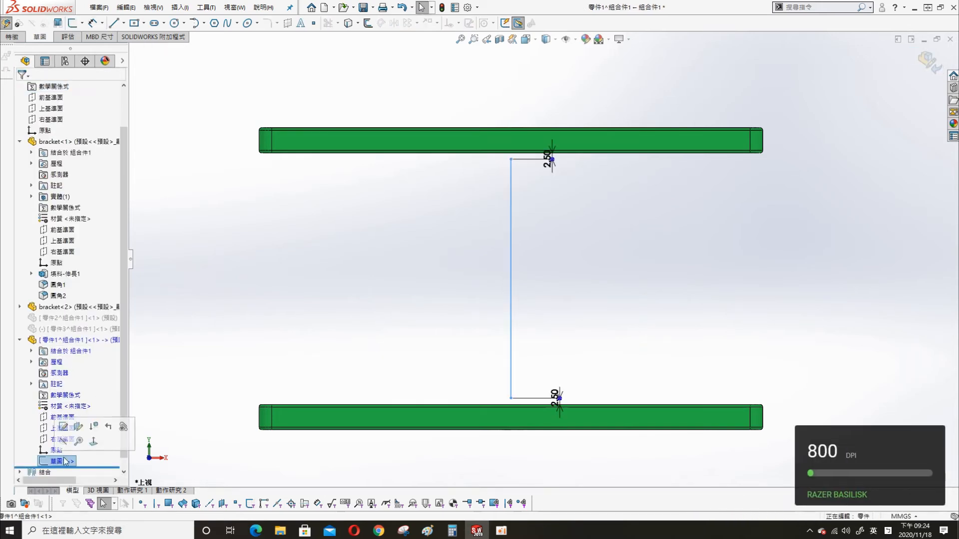
{"action": "left_click", "coordinate": [70, 418]}
{"action": "left_click", "coordinate": [74, 402]}
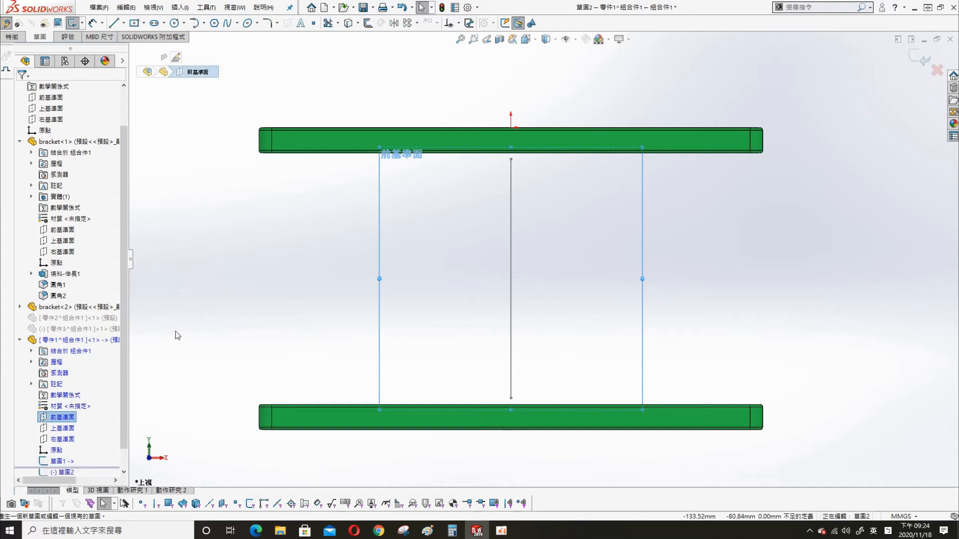
{"action": "key", "text": "s"}
{"action": "left_click", "coordinate": [309, 292]}
{"action": "left_click_drag", "start_coordinate": [511, 159], "coordinate": [802, 159]}
{"action": "key", "text": "s"}
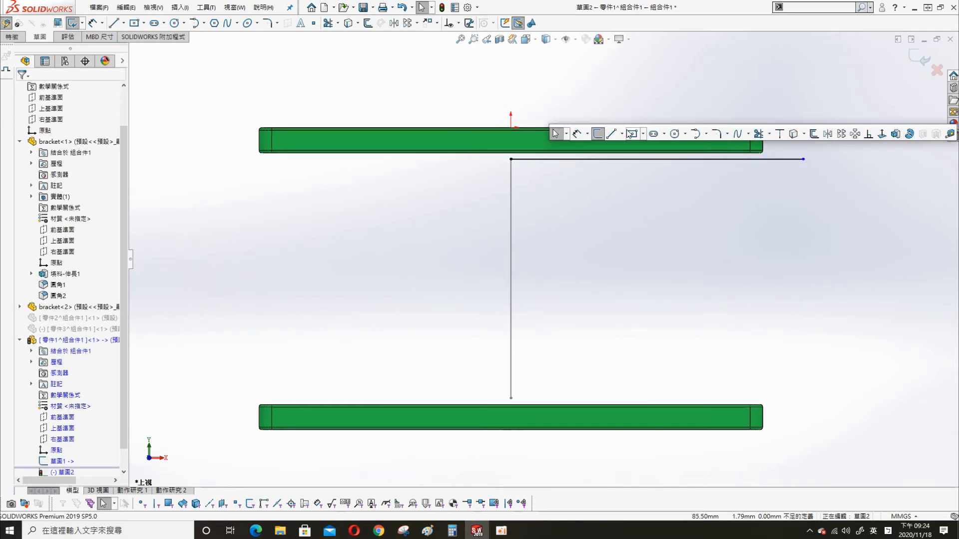
{"action": "left_click", "coordinate": [581, 134]}
{"action": "left_click", "coordinate": [598, 159]}
{"action": "left_click", "coordinate": [613, 110]}
{"action": "type", "text": "100"}
{"action": "key", "text": "Return"}
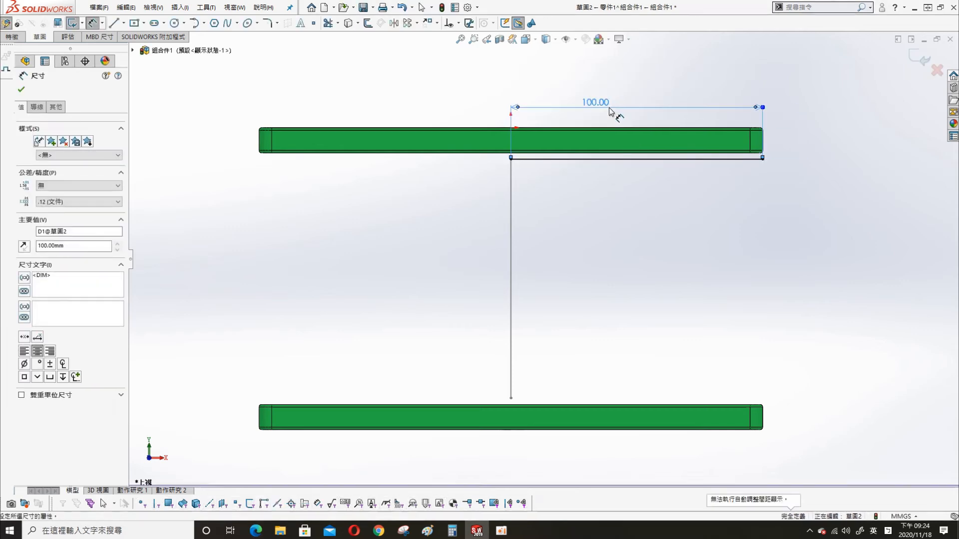
{"action": "left_click", "coordinate": [910, 69]}
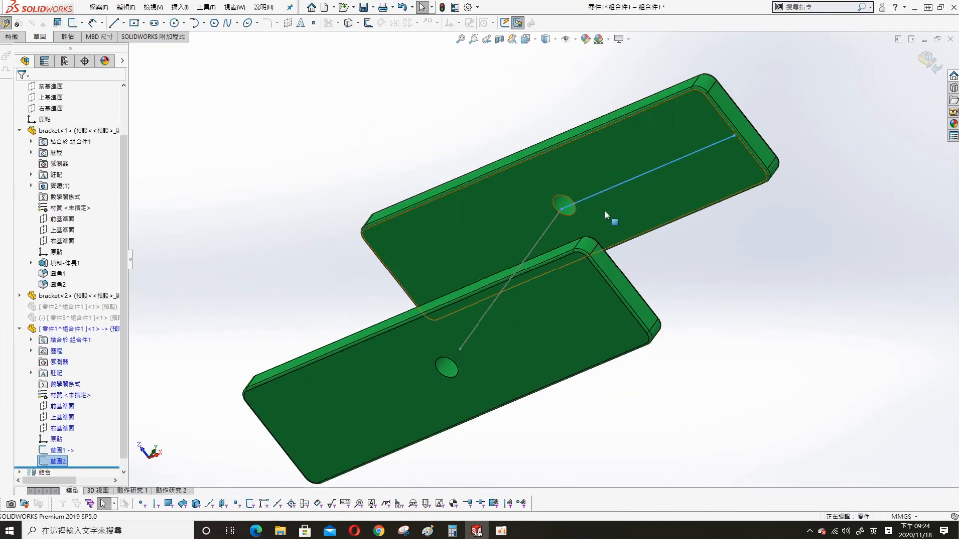
- Create a swept surface along the vertical line with a 10-turn profile twist
{"action": "left_click", "coordinate": [178, 7]}
{"action": "mouse_move", "coordinate": [252, 102]}
{"action": "left_click", "coordinate": [282, 124]}
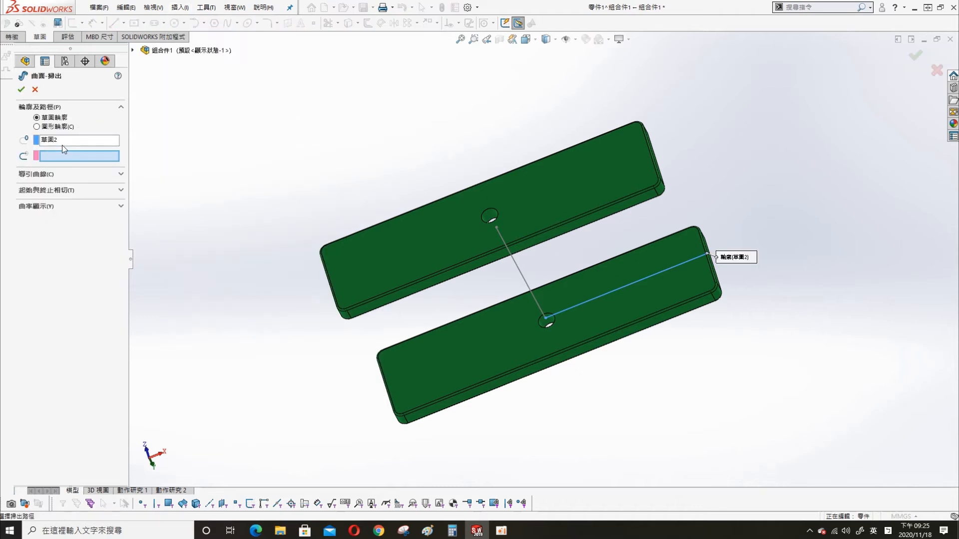
{"action": "left_click", "coordinate": [520, 273]}
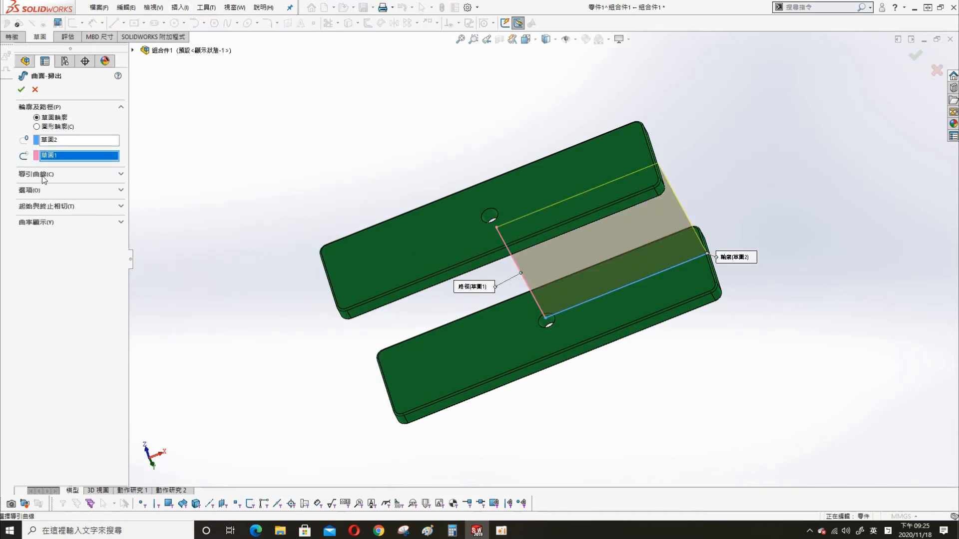
{"action": "left_click", "coordinate": [31, 190]}
{"action": "left_click", "coordinate": [64, 232]}
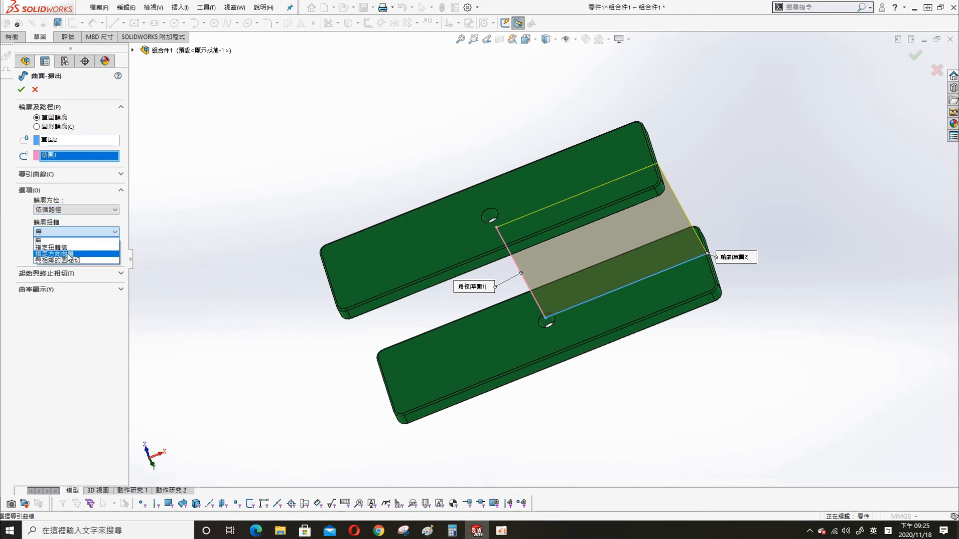
{"action": "left_click", "coordinate": [69, 248]}
{"action": "left_click", "coordinate": [61, 247]}
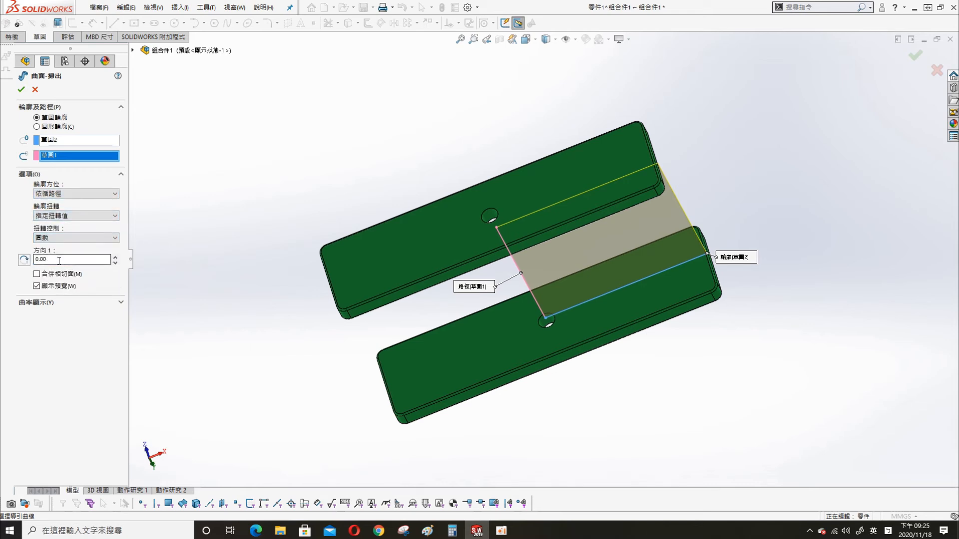
{"action": "key", "text": "Return"}
{"action": "middle_click_drag", "start_coordinate": [256, 250], "coordinate": [257, 105]}
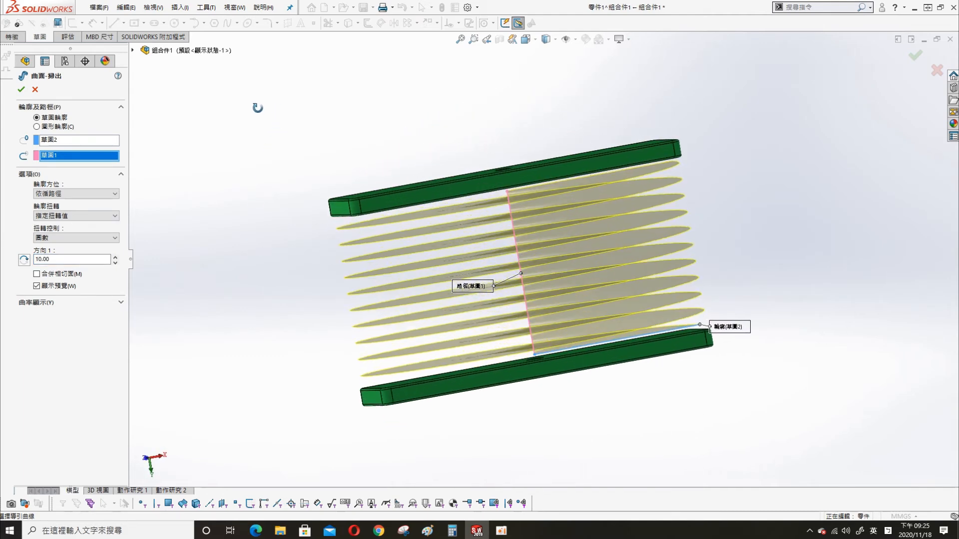
{"action": "left_click", "coordinate": [23, 92]}
- Return to the assembly and inspect the coil between the top and bottom bracket faces
{"action": "left_click", "coordinate": [298, 157]}
{"action": "middle_click_drag", "start_coordinate": [320, 199], "coordinate": [324, 235]}
{"action": "left_click", "coordinate": [477, 194]}
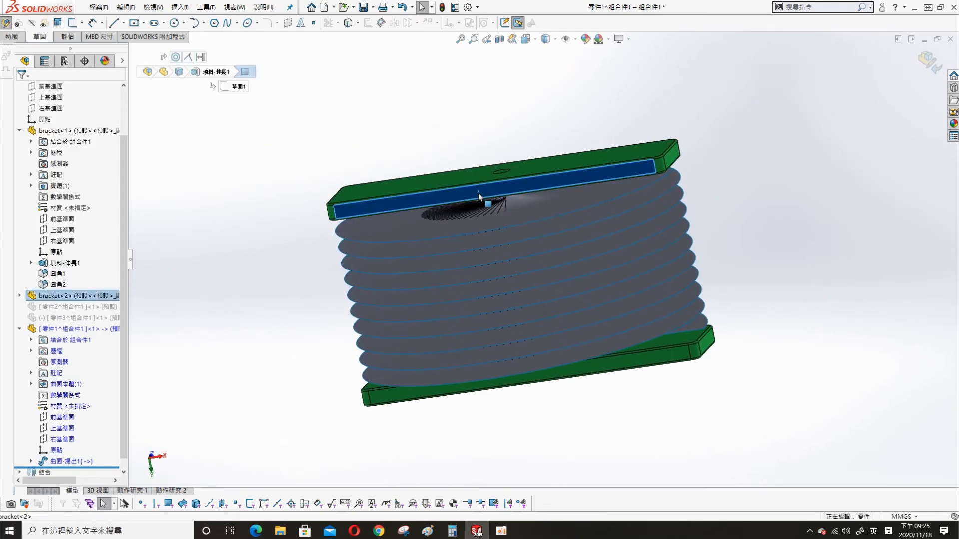
{"action": "left_click", "coordinate": [929, 61]}
{"action": "left_click", "coordinate": [662, 352]}
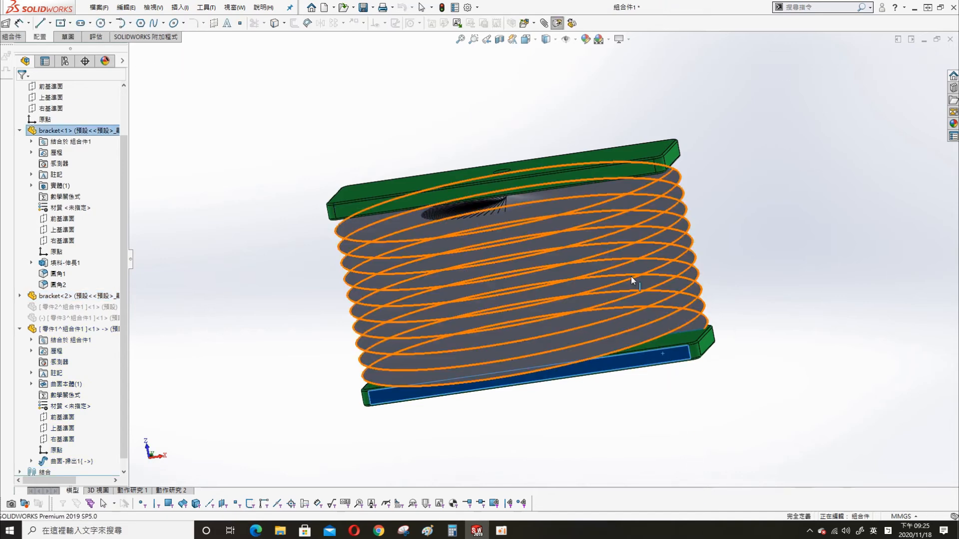
{"action": "left_click", "coordinate": [568, 180]}
{"action": "middle_click_drag", "start_coordinate": [574, 335], "coordinate": [554, 187]}
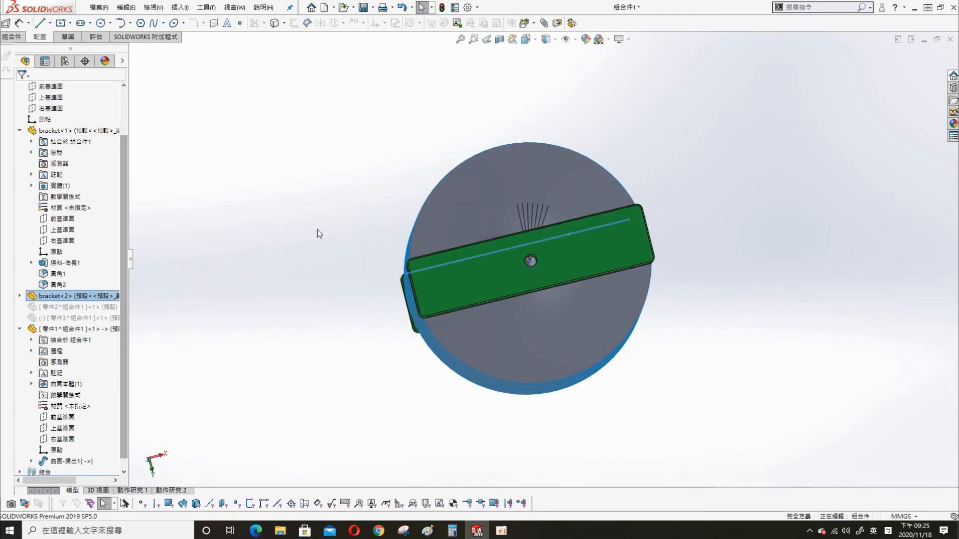
{"action": "middle_click_drag", "start_coordinate": [314, 197], "coordinate": [322, 119]}
{"action": "left_click", "coordinate": [542, 229]}
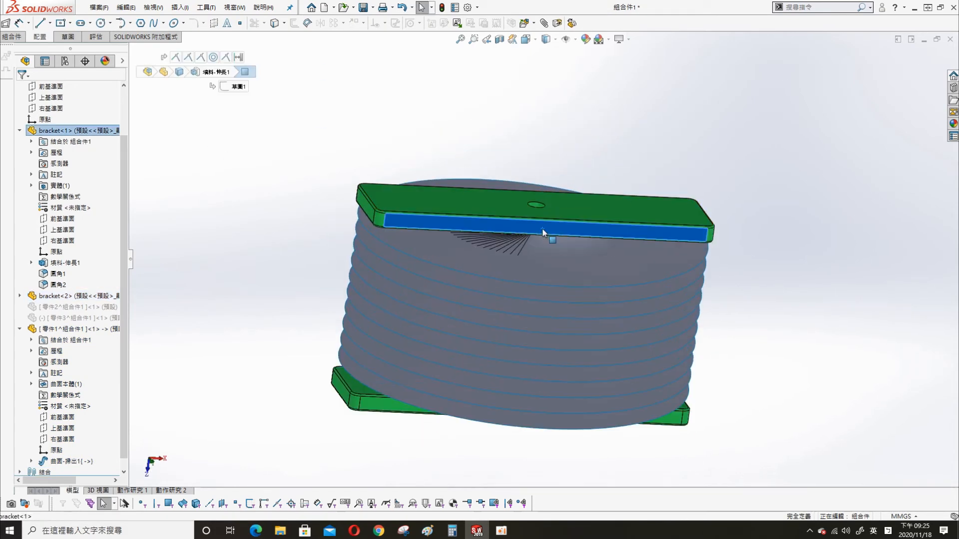
{"action": "left_click", "coordinate": [386, 408]}
{"action": "left_click", "coordinate": [386, 440]}
{"action": "middle_click_drag", "start_coordinate": [475, 344], "coordinate": [482, 294]}
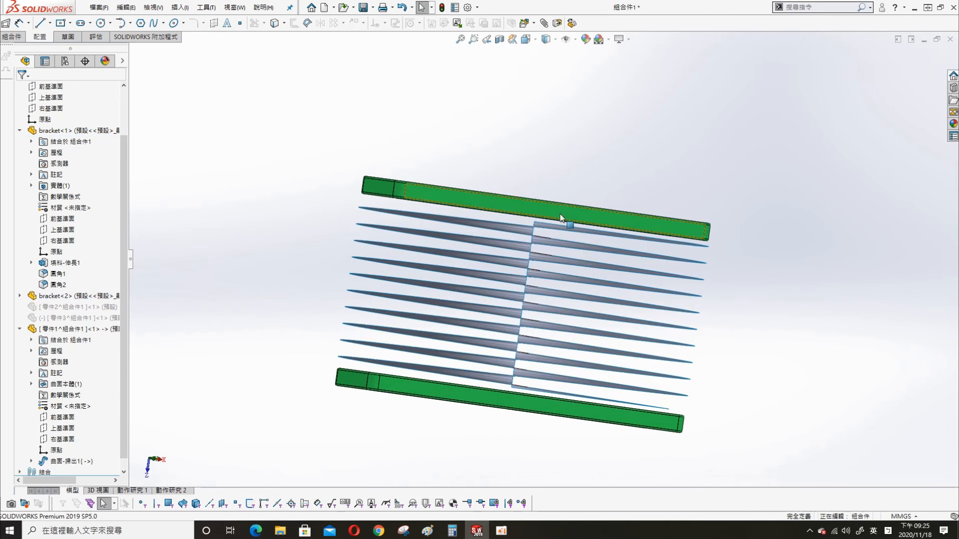
{"action": "left_click", "coordinate": [559, 220]}
- Move the lower bracket up to mid-coil, rebuild, and reopen 曲面-掃出1 for editing
{"action": "left_click_drag", "start_coordinate": [510, 398], "coordinate": [542, 265]}
{"action": "left_click", "coordinate": [442, 7]}
{"action": "middle_click_drag", "start_coordinate": [536, 278], "coordinate": [434, 115]}
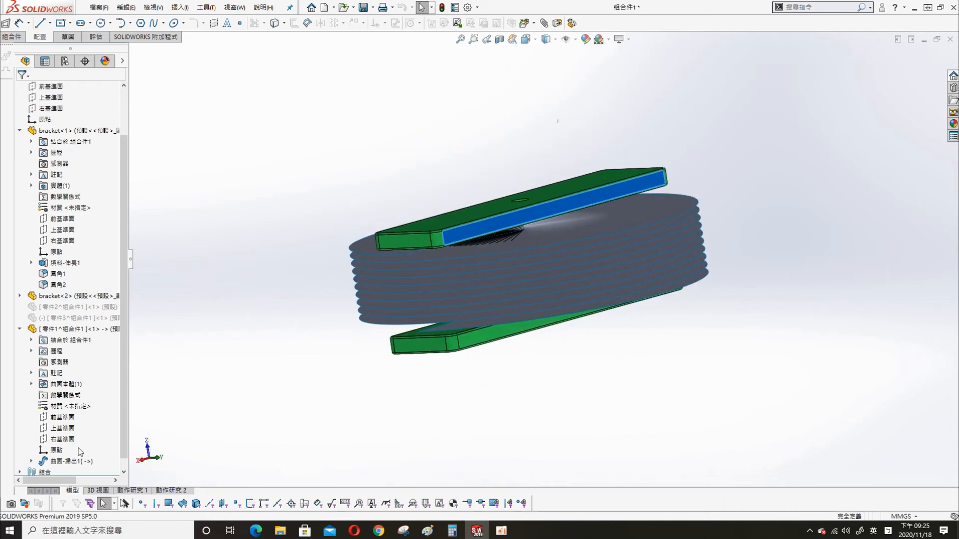
{"action": "right_click", "coordinate": [64, 461]}
{"action": "left_click", "coordinate": [71, 338]}
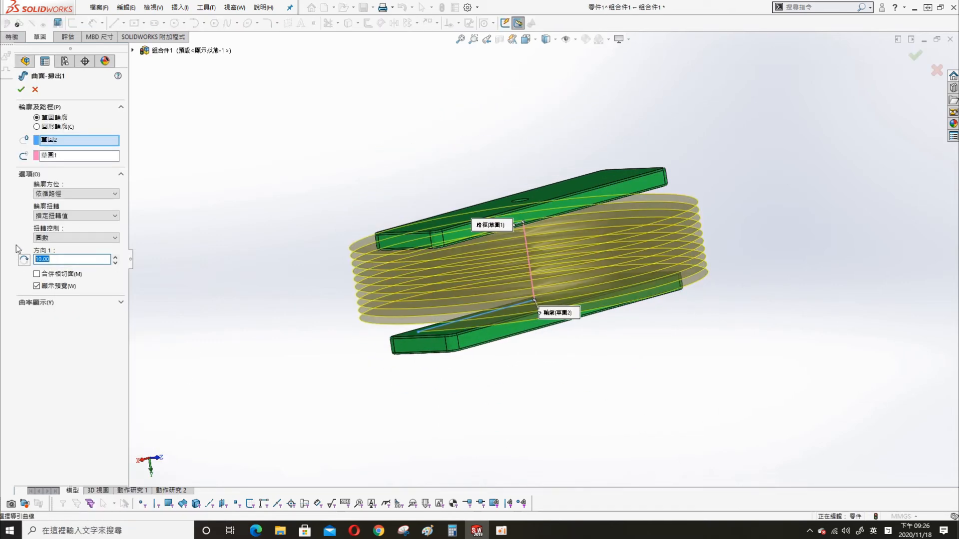
- Set the sweep to 8.00 turns, then move the top bracket up and rebuild
{"action": "type", "text": "8.00"}
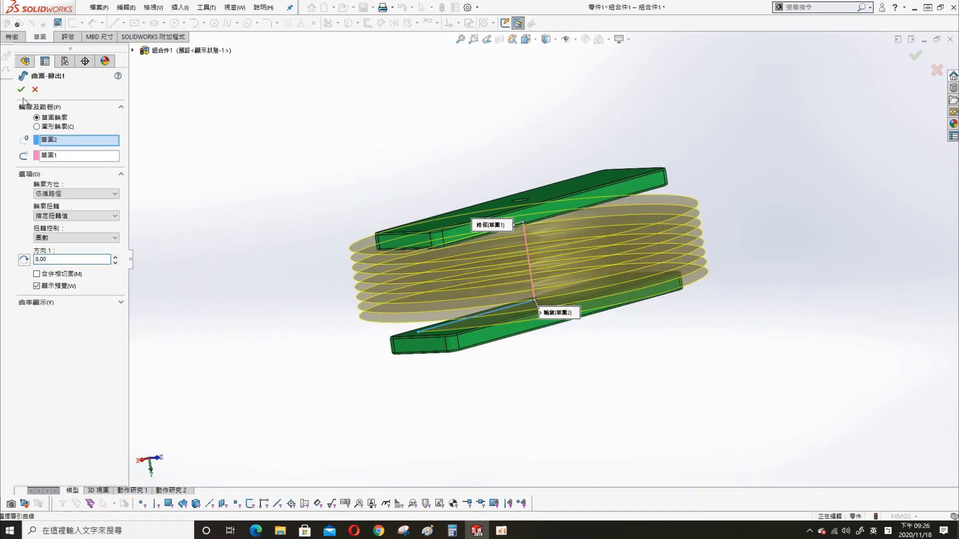
{"action": "left_click", "coordinate": [21, 89]}
{"action": "middle_click_drag", "start_coordinate": [342, 231], "coordinate": [493, 219]}
{"action": "left_click", "coordinate": [496, 218]}
{"action": "left_click", "coordinate": [454, 338]}
{"action": "left_click", "coordinate": [424, 236]}
{"action": "left_click", "coordinate": [447, 232]}
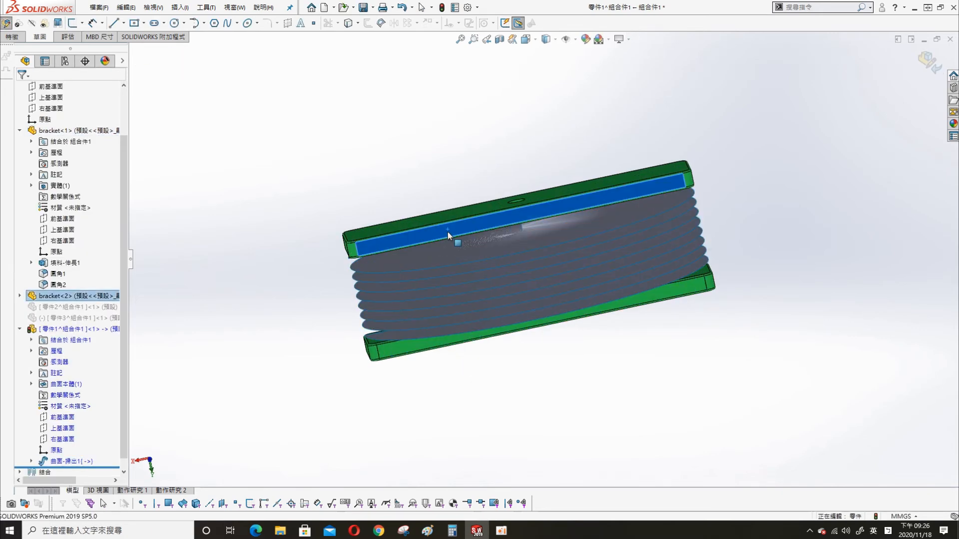
{"action": "left_click_drag", "start_coordinate": [447, 232], "coordinate": [357, 223]}
{"action": "left_click", "coordinate": [442, 8]}
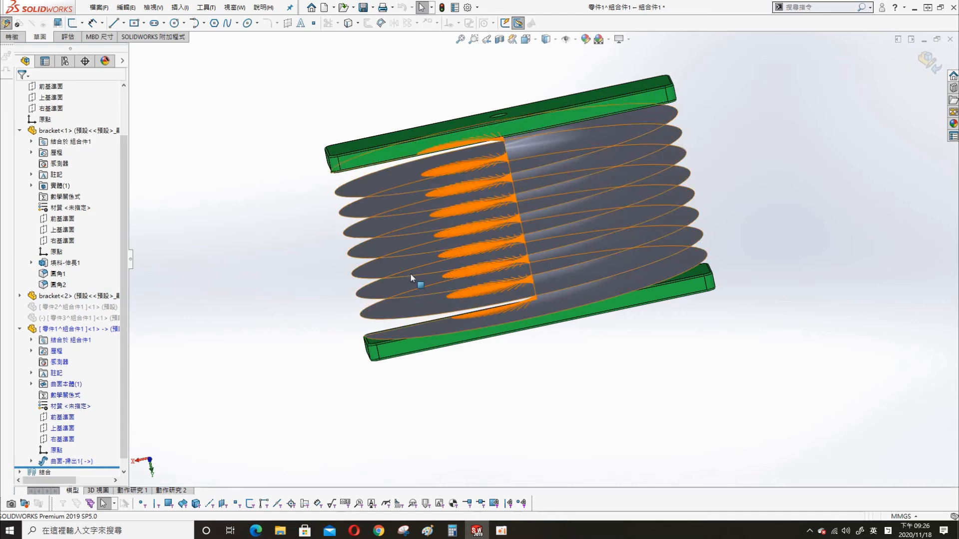
- Start a sketch on the Top Plane, view it head-on, then discard the empty sketch
{"action": "left_click", "coordinate": [69, 427]}
{"action": "left_click", "coordinate": [78, 409]}
{"action": "key", "text": "s"}
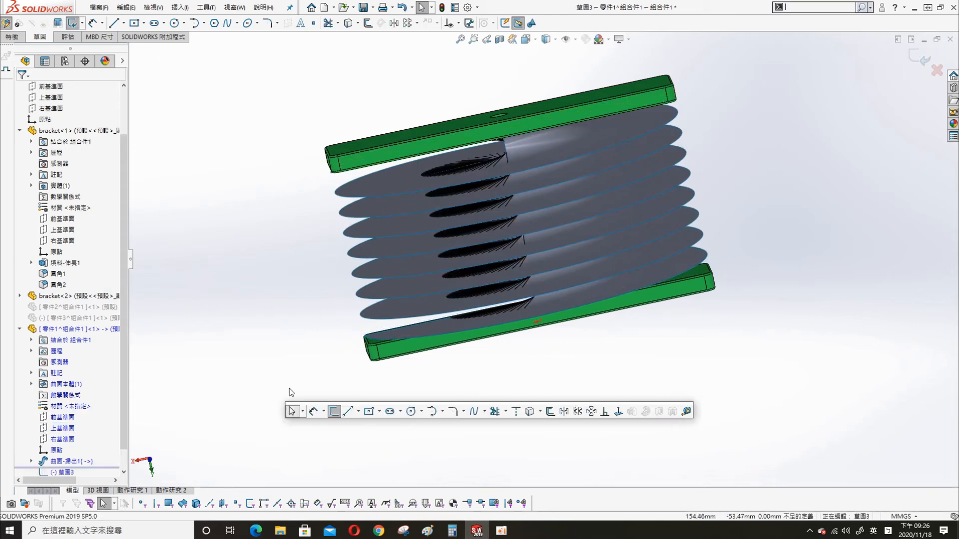
{"action": "left_click", "coordinate": [617, 412]}
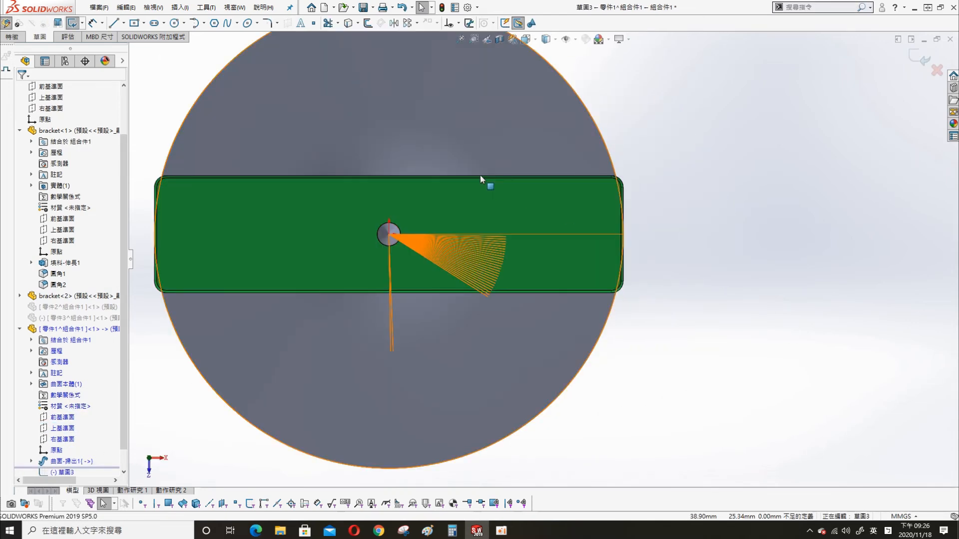
{"action": "key", "text": "s"}
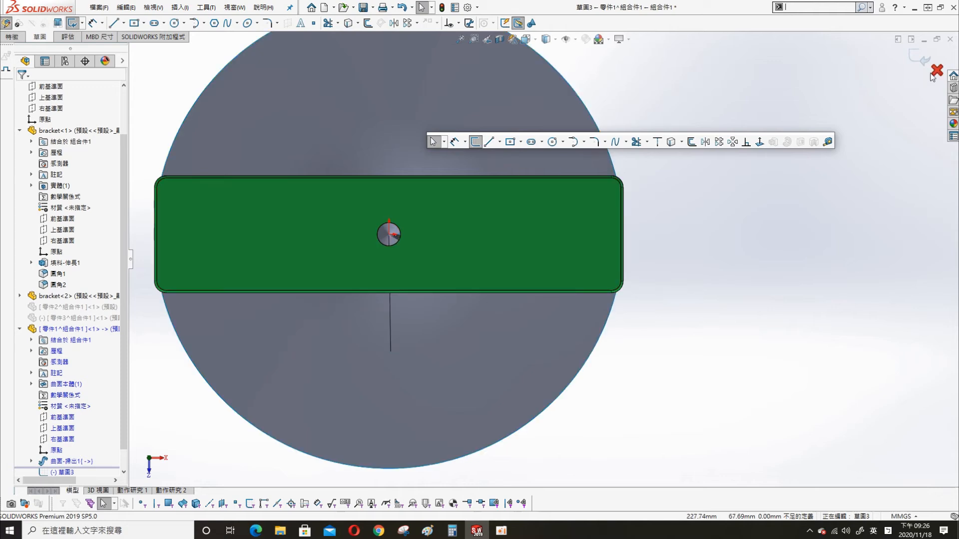
{"action": "left_click", "coordinate": [936, 71]}
{"action": "left_click", "coordinate": [492, 270]}
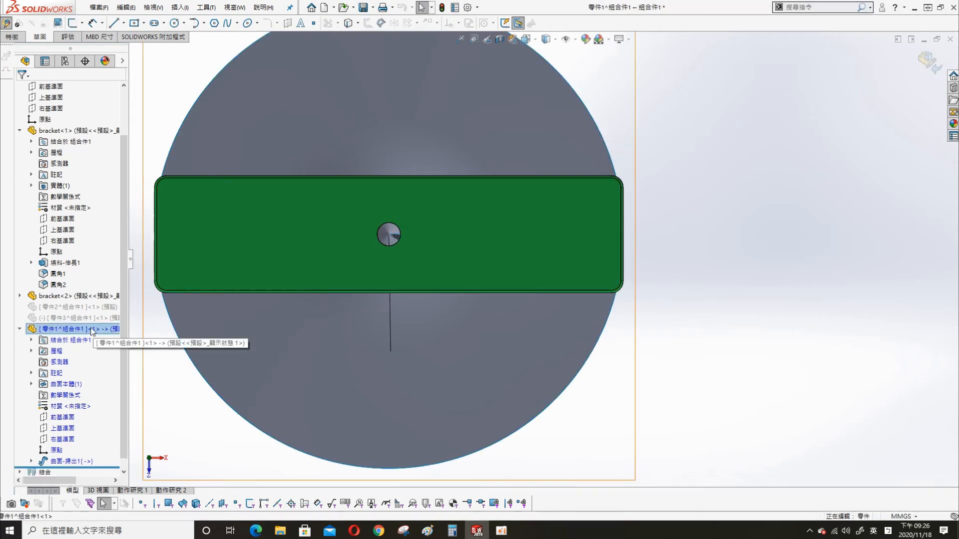
{"action": "right_click", "coordinate": [93, 329]}
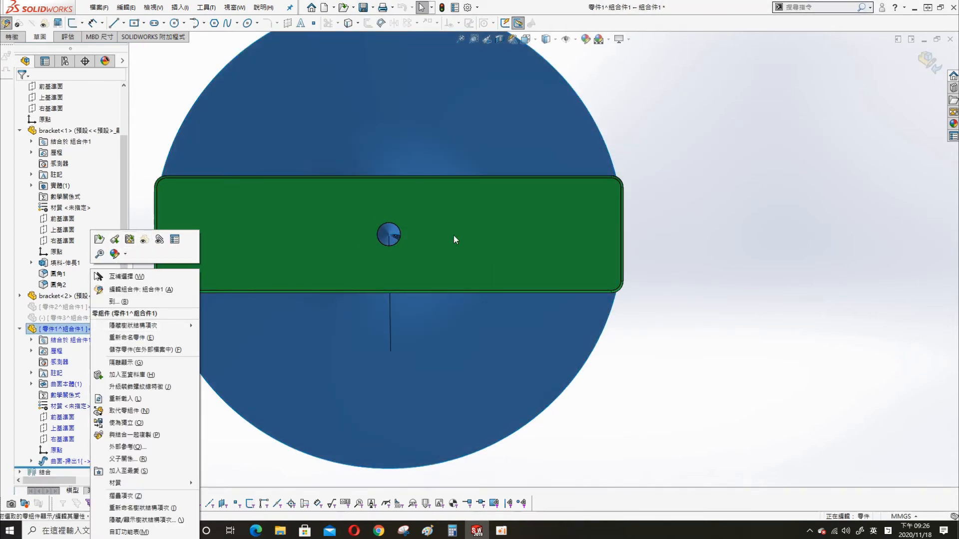
- Start a sketch on the top plane and draw a center rectangle from the origin
{"action": "key", "text": "Escape"}
{"action": "left_click", "coordinate": [62, 430]}
{"action": "left_click", "coordinate": [74, 413]}
{"action": "key", "text": "s"}
{"action": "left_click", "coordinate": [632, 263]}
{"action": "left_click", "coordinate": [388, 234]}
{"action": "left_click", "coordinate": [508, 356]}
- Dimension the rectangle's width and height to 50 mm each
{"action": "key", "text": "s"}
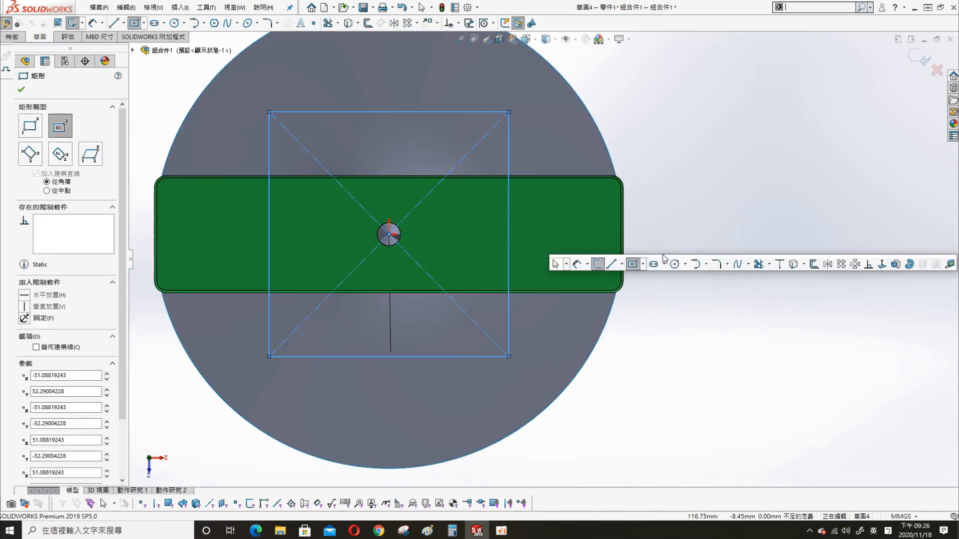
{"action": "left_click", "coordinate": [576, 264]}
{"action": "left_click", "coordinate": [454, 112]}
{"action": "left_click", "coordinate": [555, 150]}
{"action": "type", "text": "520"}
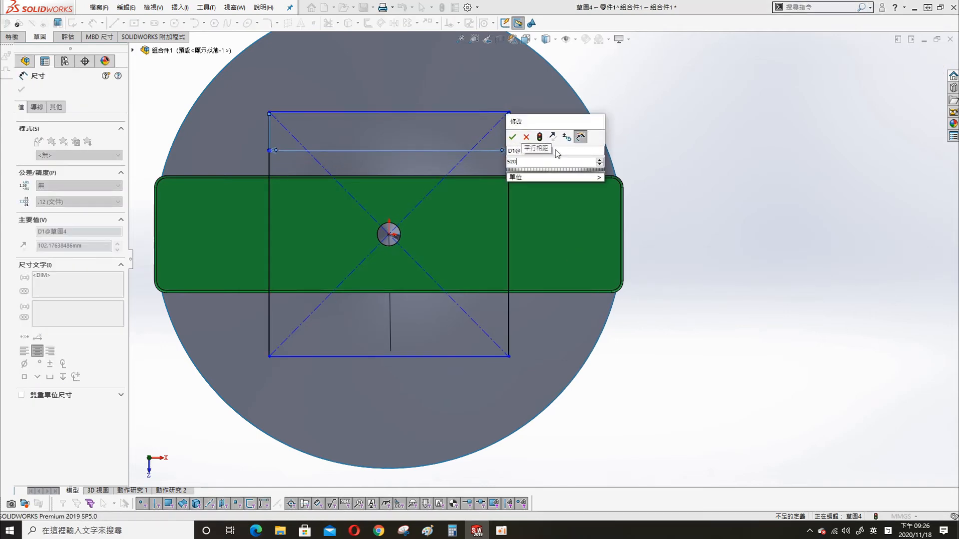
{"action": "type", "text": "0"}
{"action": "key", "text": "Return"}
{"action": "left_click", "coordinate": [508, 226]}
{"action": "type", "text": "50"}
{"action": "key", "text": "Return"}
{"action": "scroll", "coordinate": [549, 224], "scroll_direction": "up", "scroll_amount": 3}
- Round all four corners of the square with 10 mm sketch fillets
{"action": "key", "text": "s"}
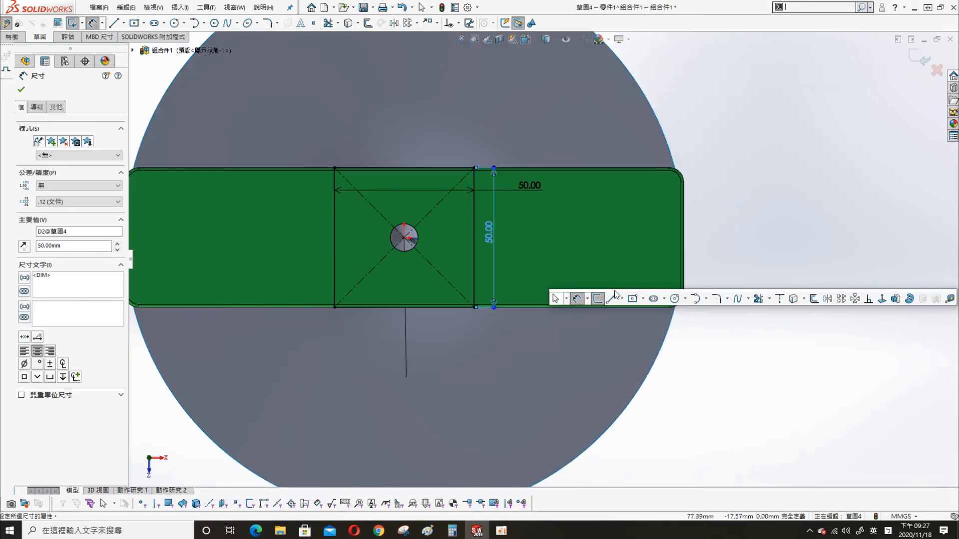
{"action": "left_click", "coordinate": [719, 299]}
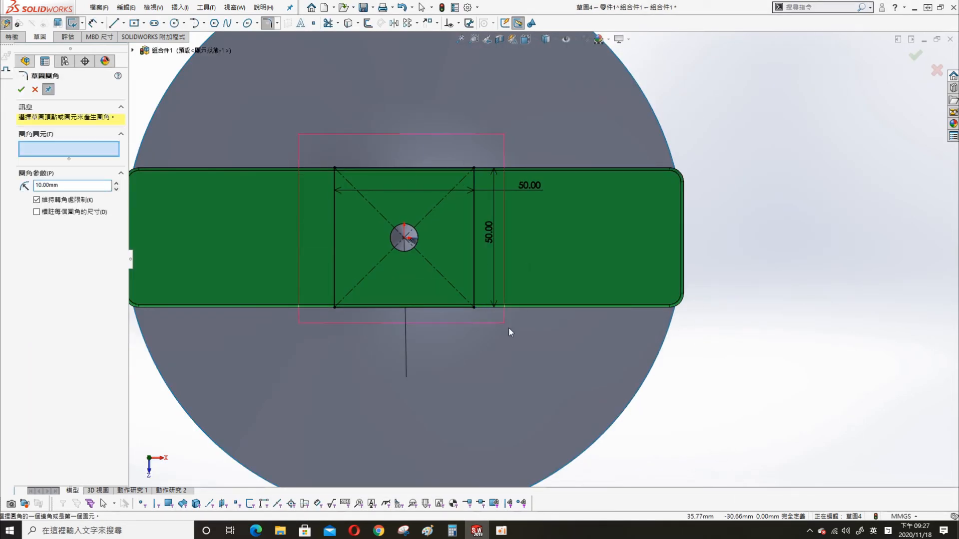
{"action": "left_click_drag", "start_coordinate": [488, 313], "coordinate": [488, 314]}
{"action": "key", "text": "Return"}
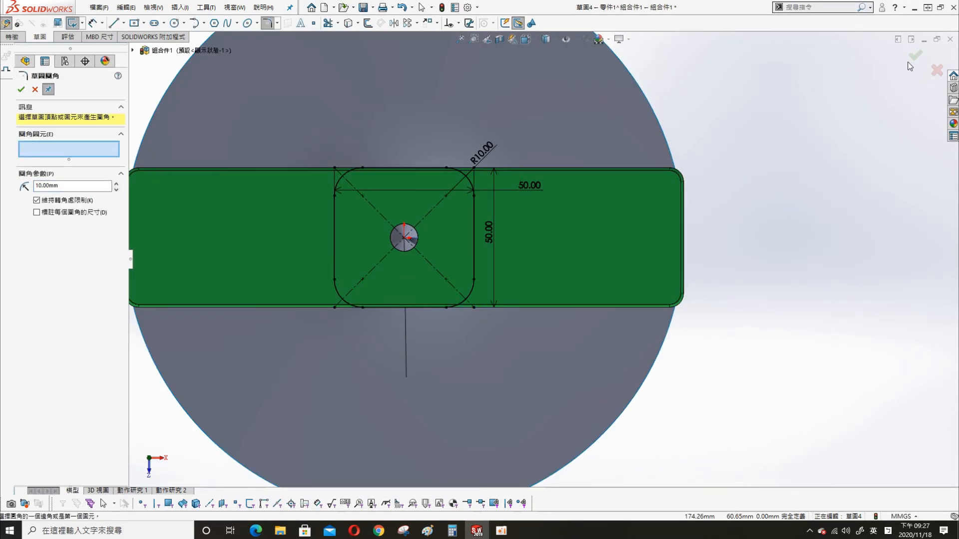
{"action": "left_click", "coordinate": [914, 60]}
{"action": "middle_click_drag", "start_coordinate": [757, 147], "coordinate": [691, 301]}
{"action": "scroll", "coordinate": [250, 240], "scroll_direction": "up", "scroll_amount": 2}
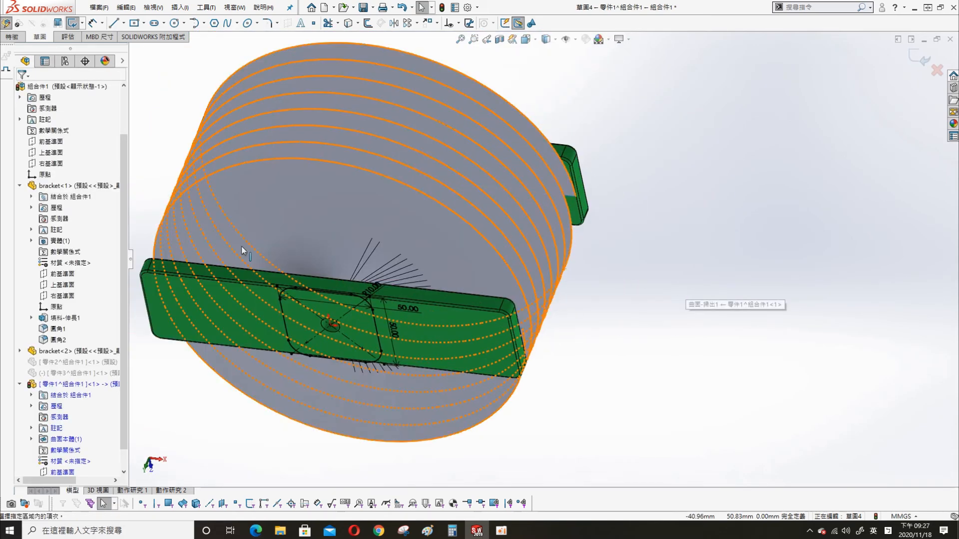
- Project the rounded square onto the cylinder face as a split line
{"action": "left_click", "coordinate": [180, 7]}
{"action": "mouse_move", "coordinate": [253, 124]}
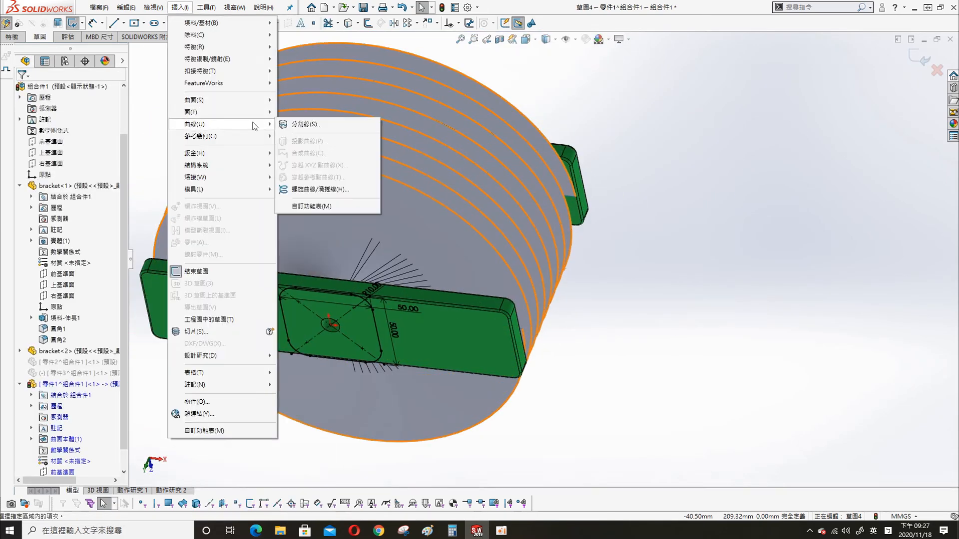
{"action": "left_click", "coordinate": [306, 125]}
{"action": "left_click", "coordinate": [318, 181]}
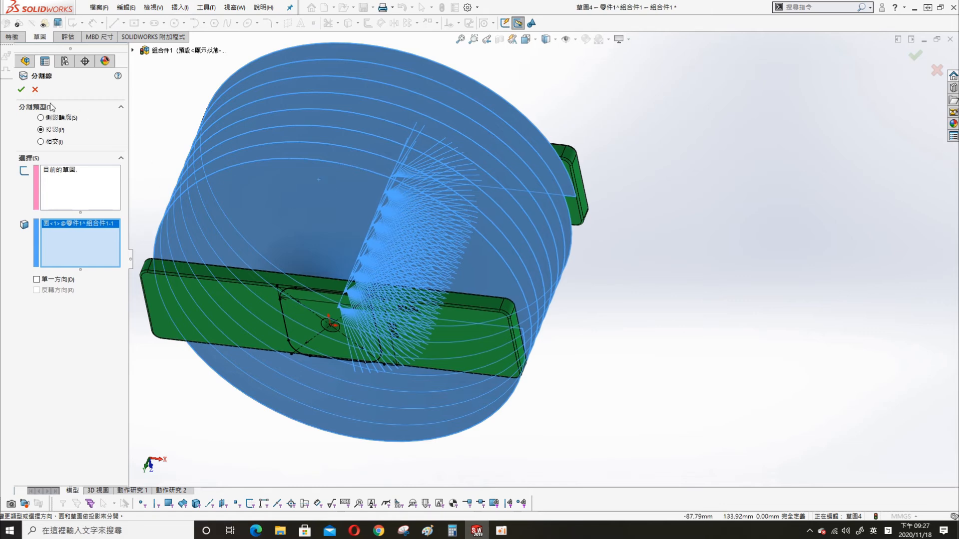
{"action": "key", "text": "Return"}
- In a new 3D sketch, select the tangent square-coil curve to convert it
{"action": "middle_click_drag", "start_coordinate": [610, 246], "coordinate": [450, 212]}
{"action": "left_click", "coordinate": [179, 8]}
{"action": "left_click", "coordinate": [199, 283]}
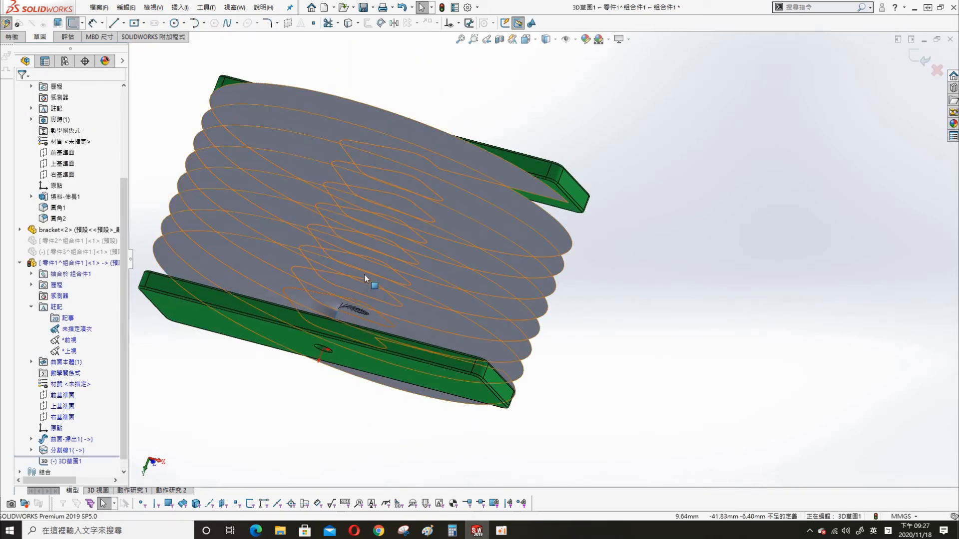
{"action": "right_click", "coordinate": [327, 297]}
{"action": "left_click", "coordinate": [366, 303]}
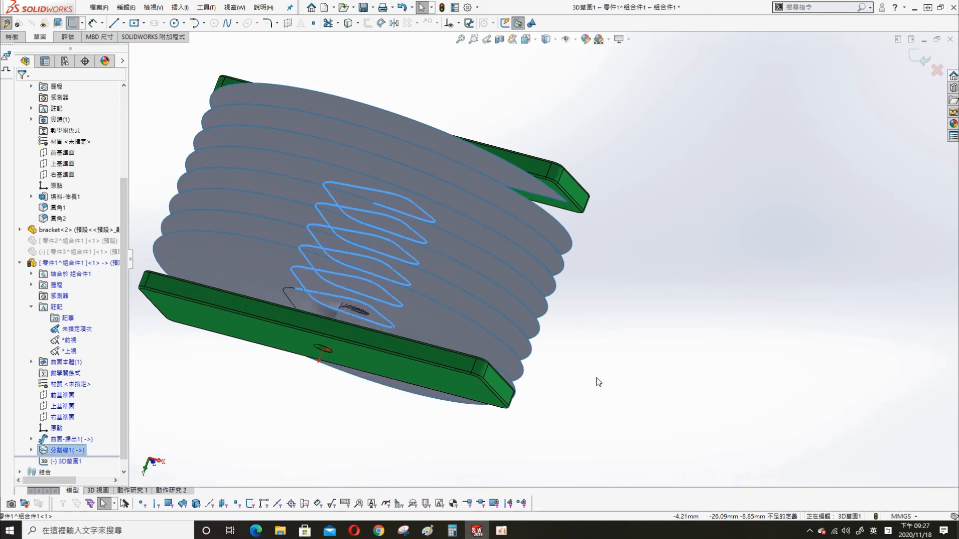
{"action": "key", "text": "s"}
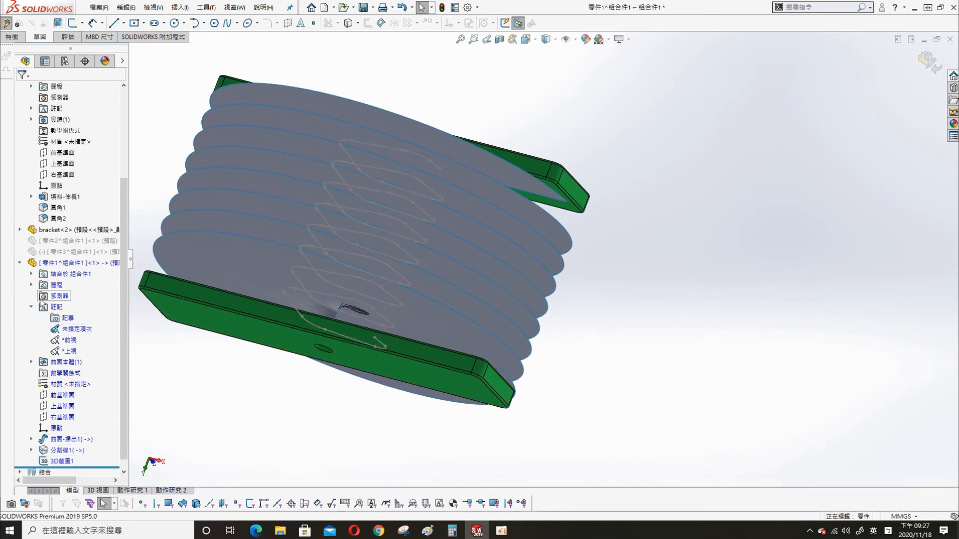
- Hide the split surface body so only the coil curves remain visible
{"action": "left_click", "coordinate": [31, 361]}
{"action": "left_click", "coordinate": [65, 373]}
{"action": "left_click", "coordinate": [90, 356]}
{"action": "middle_click_drag", "start_coordinate": [620, 360], "coordinate": [461, 344]}
- Sketch a circle on the front plane centred at the curve's end
{"action": "left_click", "coordinate": [62, 428]}
{"action": "left_click", "coordinate": [163, 458]}
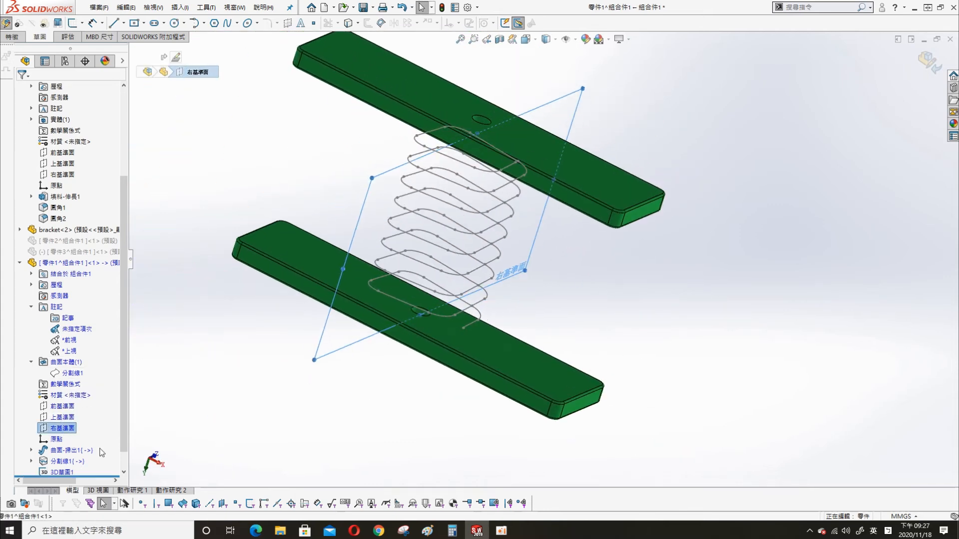
{"action": "left_click", "coordinate": [67, 417]}
{"action": "left_click", "coordinate": [61, 407]}
{"action": "left_click", "coordinate": [59, 390]}
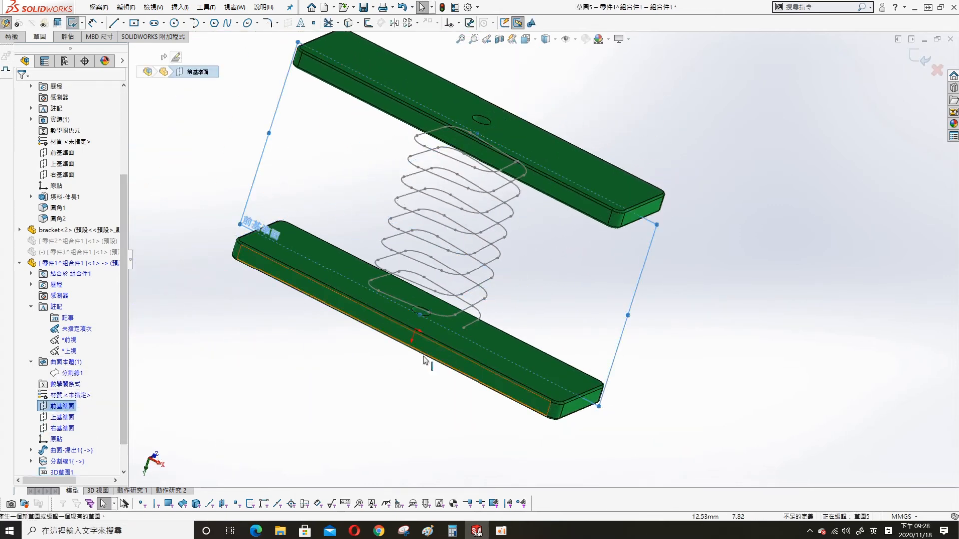
{"action": "scroll", "coordinate": [441, 355], "scroll_direction": "down", "scroll_amount": 5}
{"action": "key", "text": "s"}
{"action": "left_click", "coordinate": [591, 335]}
{"action": "left_click", "coordinate": [456, 310]}
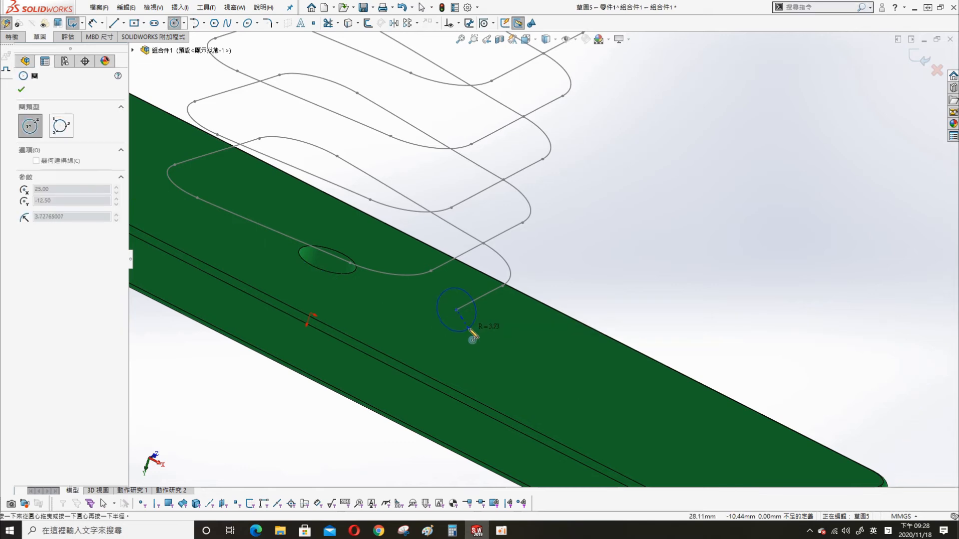
{"action": "left_click", "coordinate": [468, 328]}
{"action": "key", "text": "Escape"}
- Relate the circle's centre to the curve and dimension its diameter to 5 mm
{"action": "left_click", "coordinate": [456, 310]}
{"action": "left_click", "coordinate": [484, 295], "text": "ctrl"}
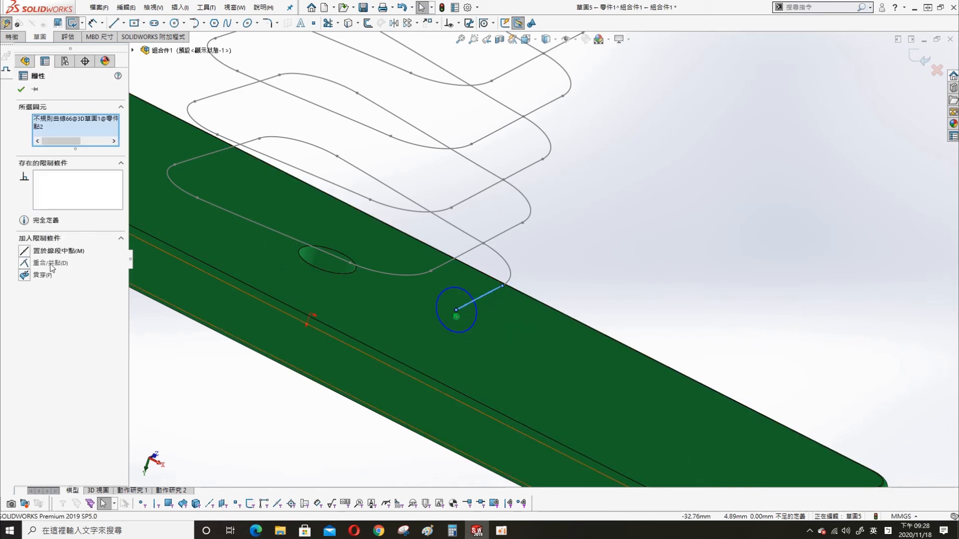
{"action": "left_click", "coordinate": [20, 89]}
{"action": "key", "text": "s"}
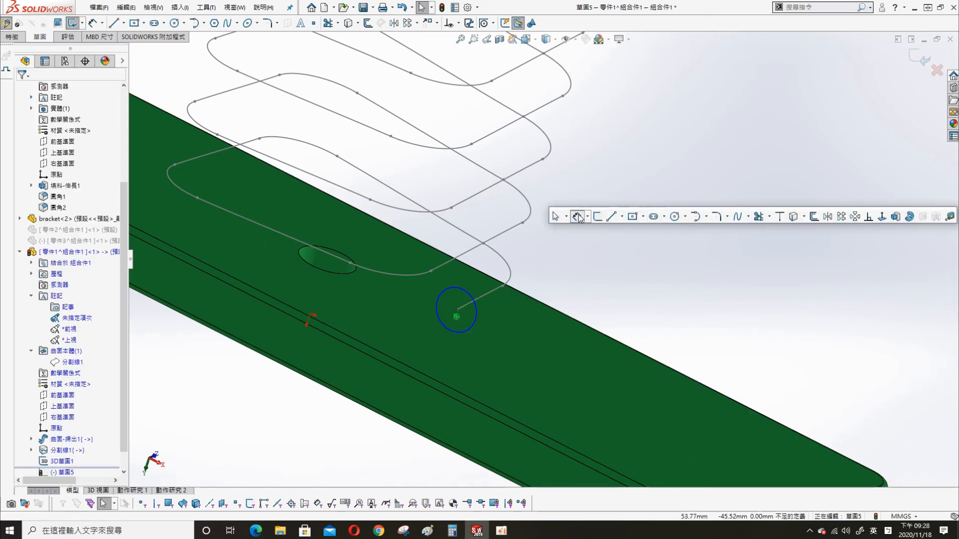
{"action": "left_click", "coordinate": [578, 216]}
{"action": "left_click", "coordinate": [475, 319]}
{"action": "left_click", "coordinate": [551, 278]}
{"action": "type", "text": "5"}
{"action": "key", "text": "Return"}
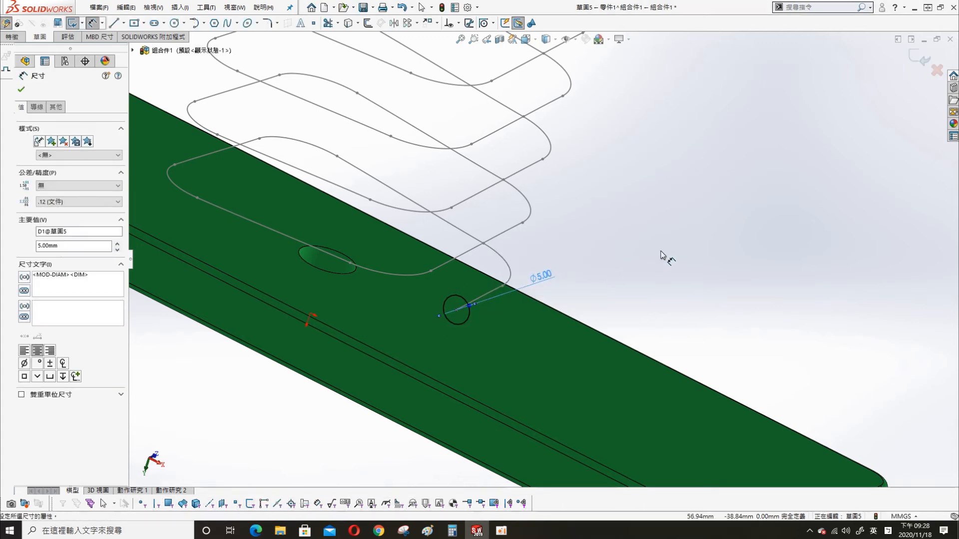
{"action": "key", "text": "Escape"}
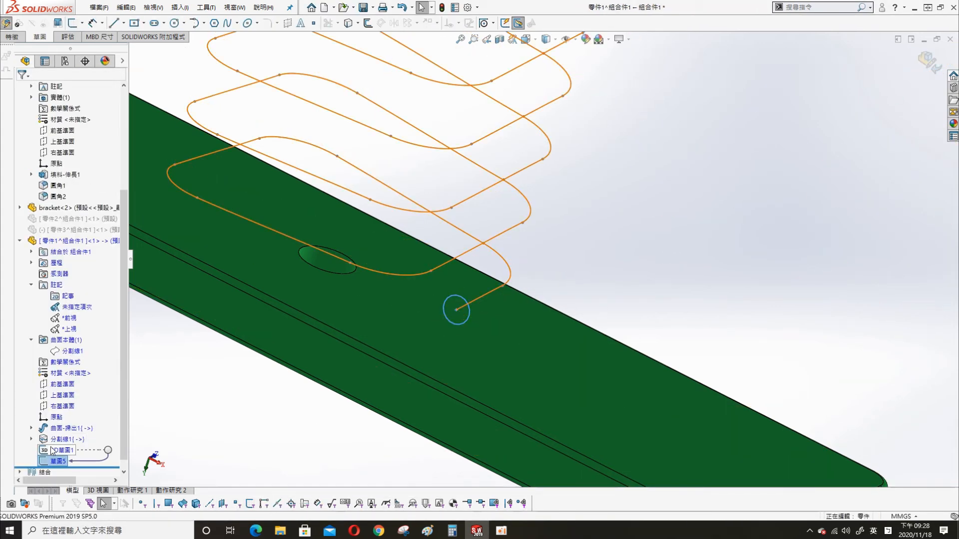
- Confirm the sweep along the coil, then move the upper bracket down onto the spring
{"action": "left_click", "coordinate": [597, 224]}
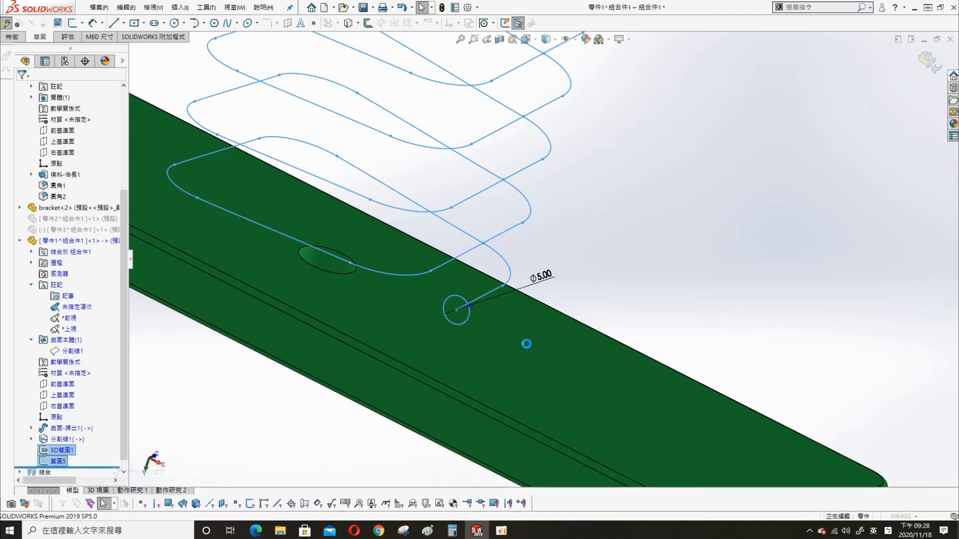
{"action": "scroll", "coordinate": [588, 289], "scroll_direction": "up", "scroll_amount": 1}
{"action": "left_click", "coordinate": [913, 59]}
{"action": "scroll", "coordinate": [682, 209], "scroll_direction": "up", "scroll_amount": 3}
{"action": "middle_click_drag", "start_coordinate": [682, 208], "coordinate": [644, 197]}
{"action": "scroll", "coordinate": [624, 160], "scroll_direction": "up", "scroll_amount": 1}
{"action": "left_click_drag", "start_coordinate": [613, 114], "coordinate": [602, 229]}
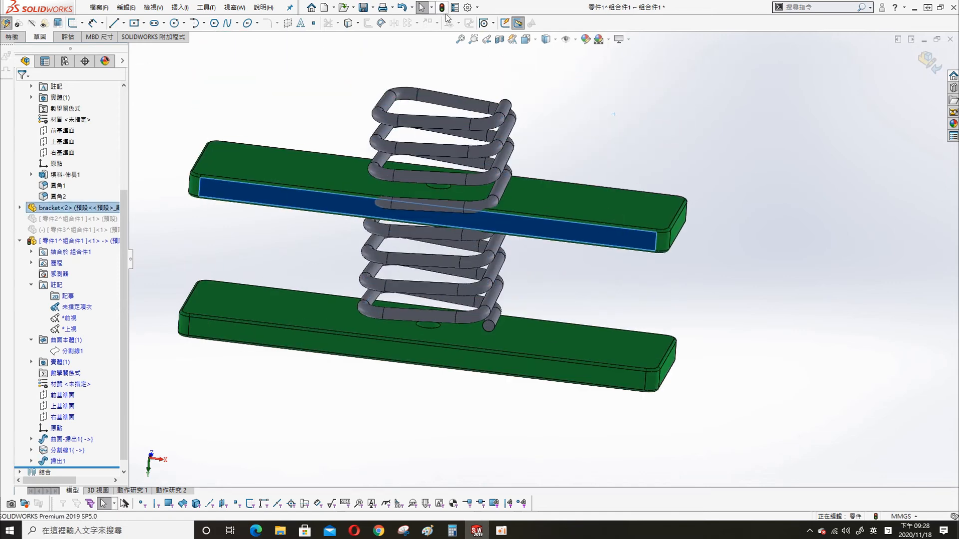
{"action": "middle_click_drag", "start_coordinate": [593, 121], "coordinate": [564, 103]}
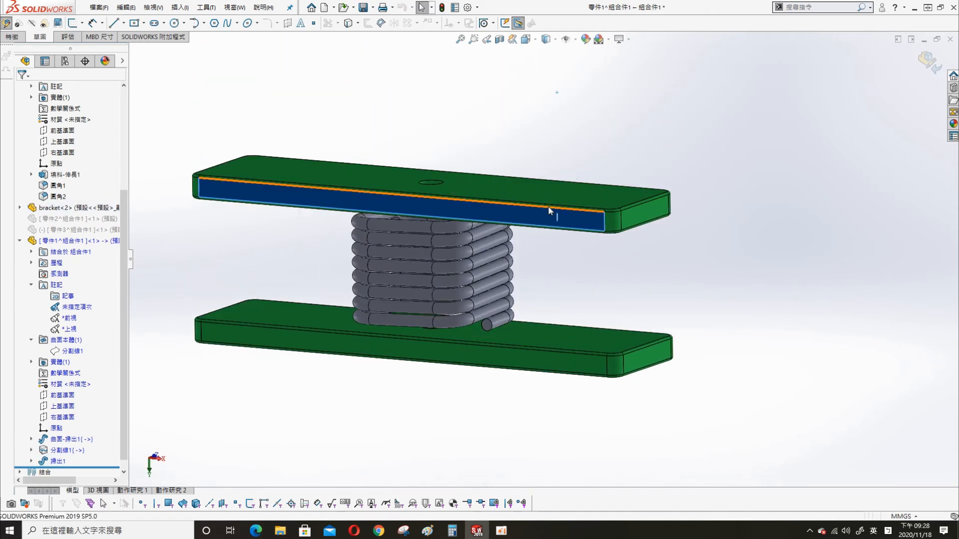
- Create a new motion study, stop recording camera views, and exit part editing
{"action": "right_click", "coordinate": [181, 495]}
{"action": "left_click", "coordinate": [166, 454]}
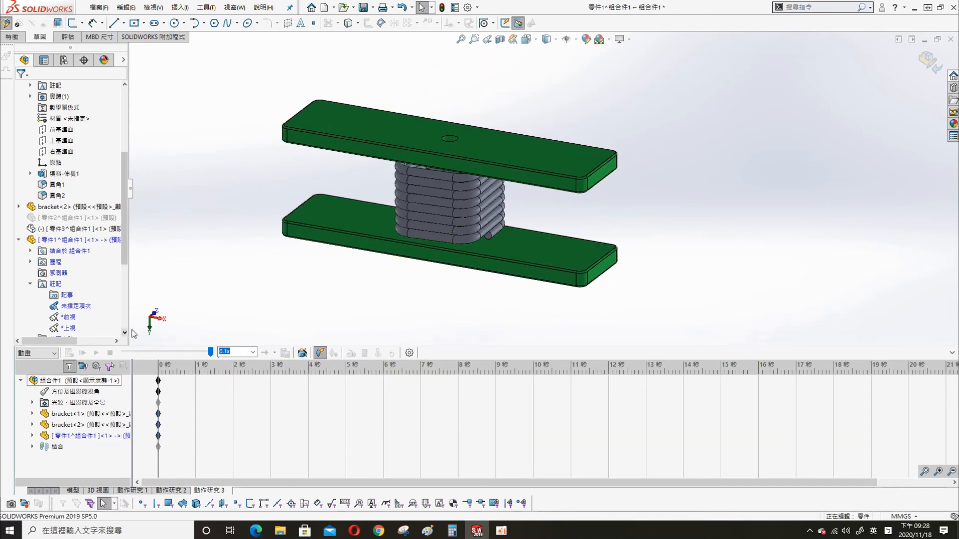
{"action": "right_click", "coordinate": [63, 394]}
{"action": "left_click", "coordinate": [98, 400]}
{"action": "scroll", "coordinate": [411, 129], "scroll_direction": "down", "scroll_amount": 2}
{"action": "scroll", "coordinate": [559, 212], "scroll_direction": "up", "scroll_amount": 1}
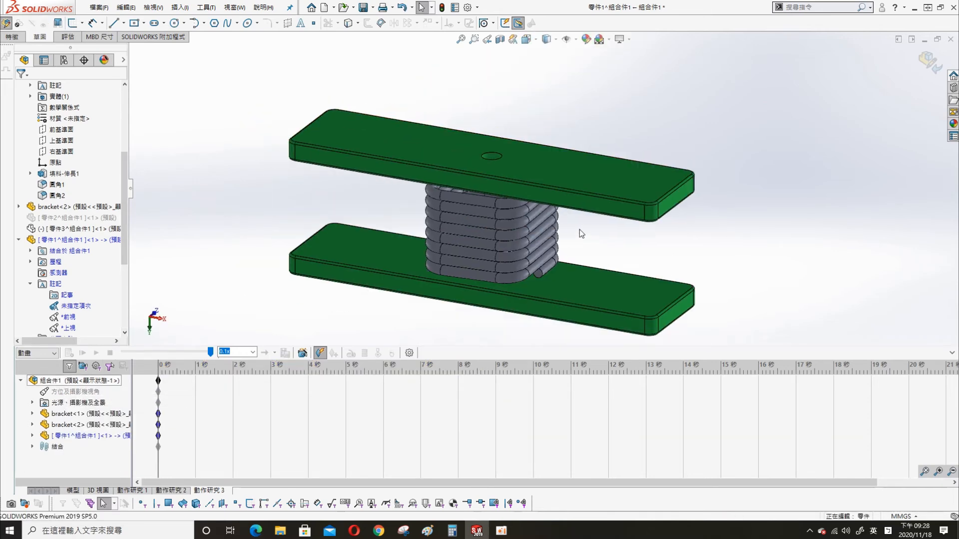
{"action": "left_click", "coordinate": [922, 69]}
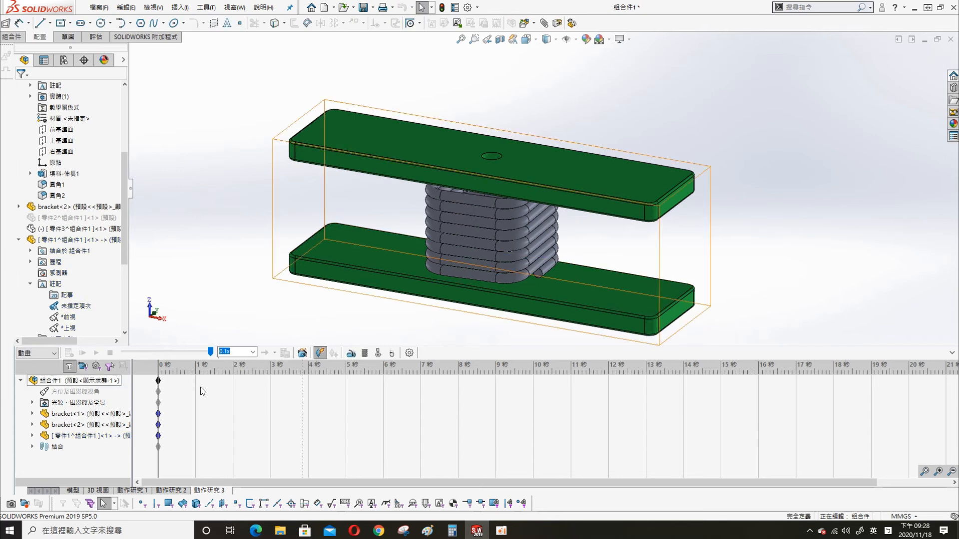
{"action": "right_click", "coordinate": [67, 393]}
{"action": "left_click", "coordinate": [98, 411]}
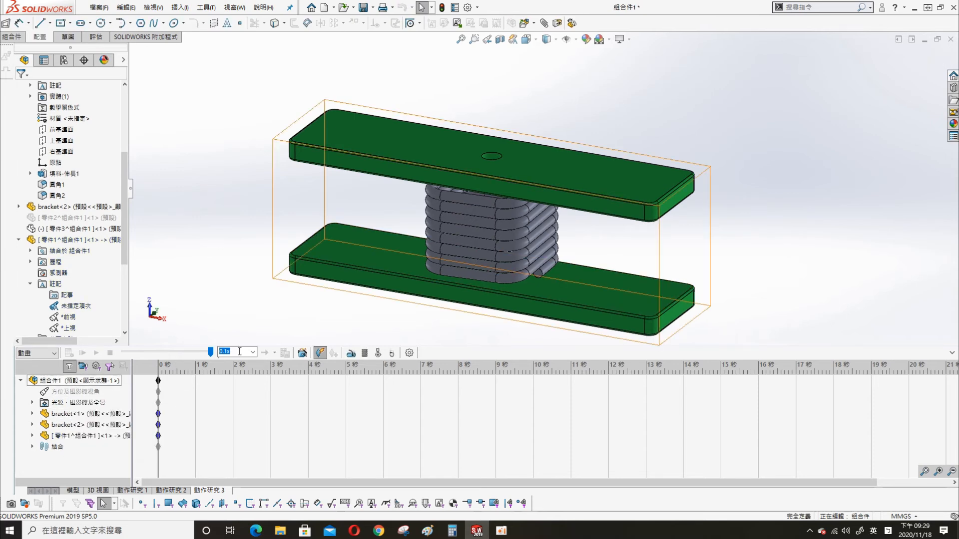
- Try the motor's Oscillating and Distance motion types, settling back on Oscillating
{"action": "left_click", "coordinate": [351, 353]}
{"action": "key", "text": "shift"}
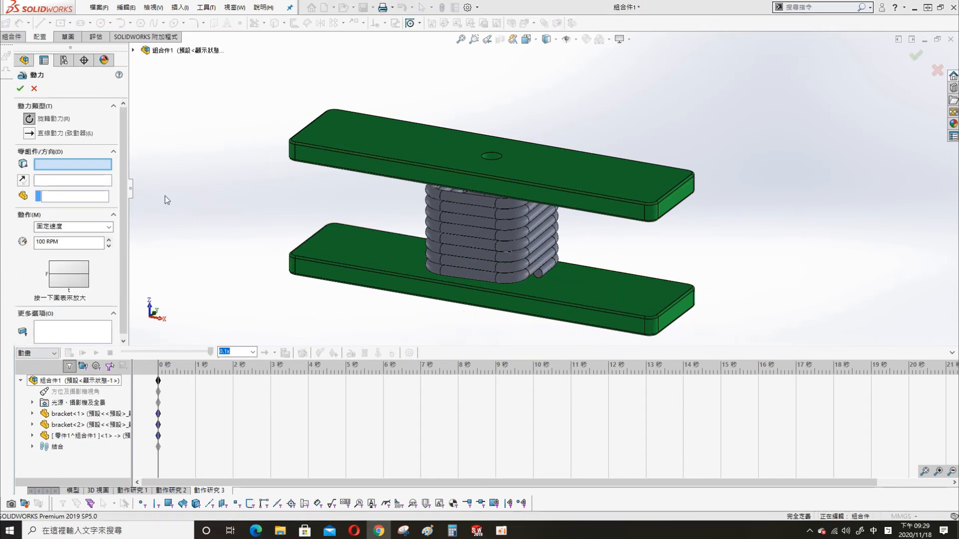
{"action": "left_click", "coordinate": [83, 166]}
{"action": "left_click", "coordinate": [58, 227]}
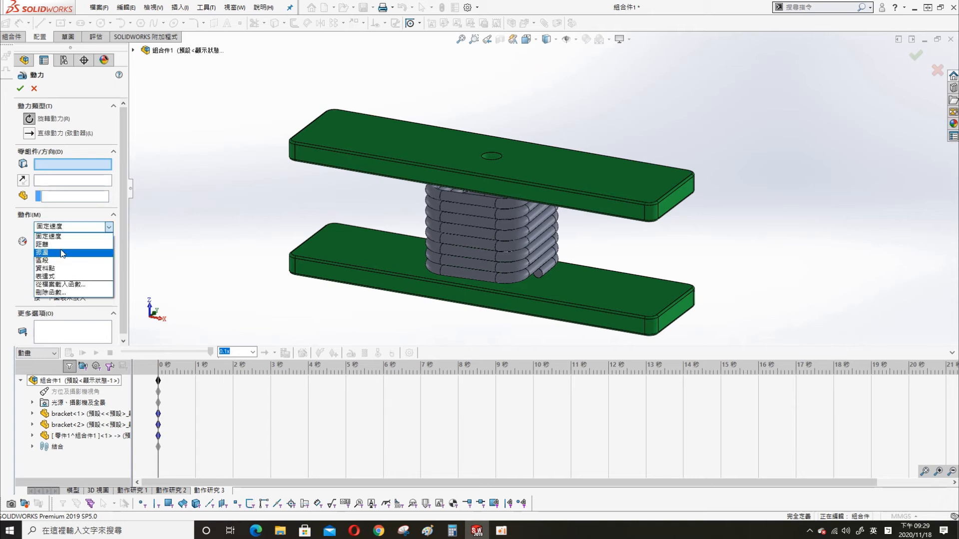
{"action": "left_click", "coordinate": [63, 252]}
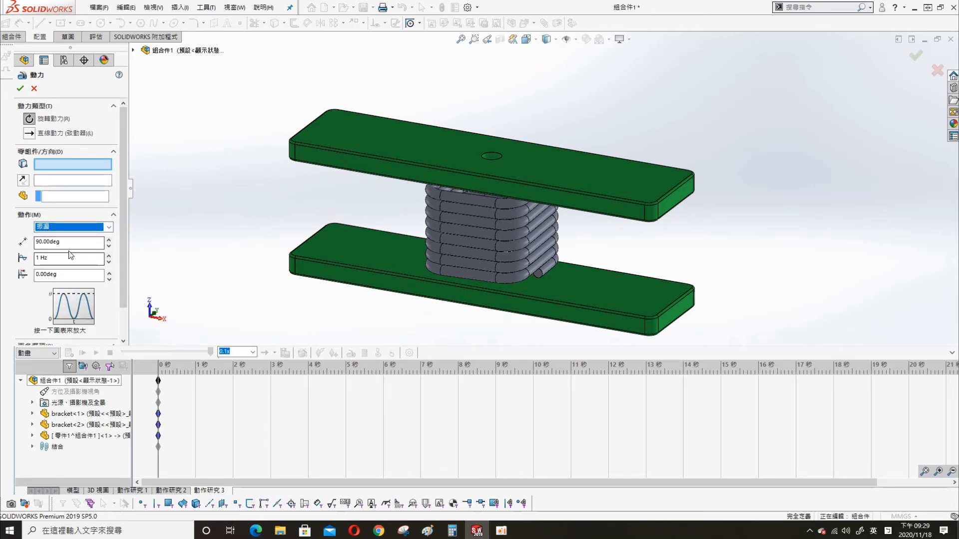
{"action": "left_click", "coordinate": [75, 227]}
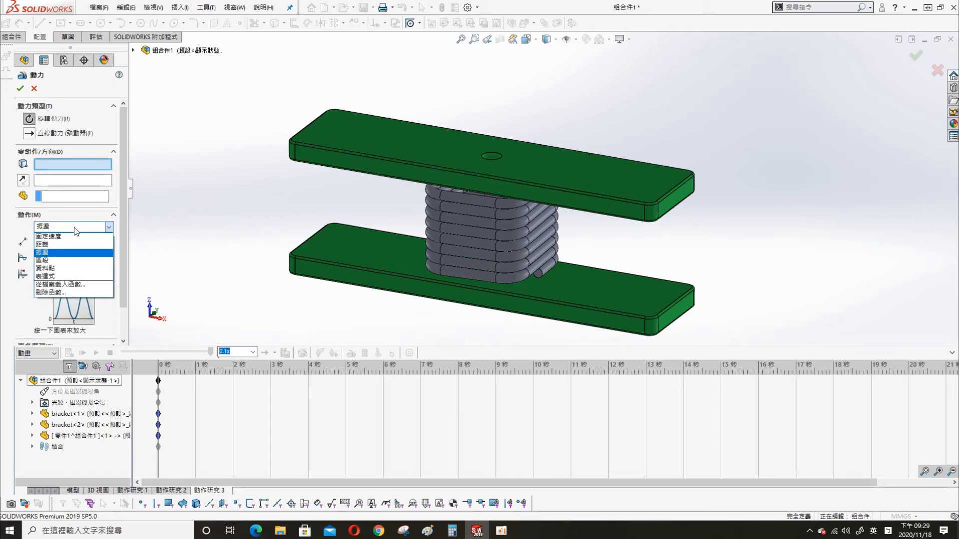
{"action": "left_click", "coordinate": [77, 244]}
{"action": "left_click", "coordinate": [82, 227]}
{"action": "left_click", "coordinate": [71, 257]}
- Pick the upper bracket's top face, then cancel the motor and return to the Model tab
{"action": "left_click", "coordinate": [395, 142]}
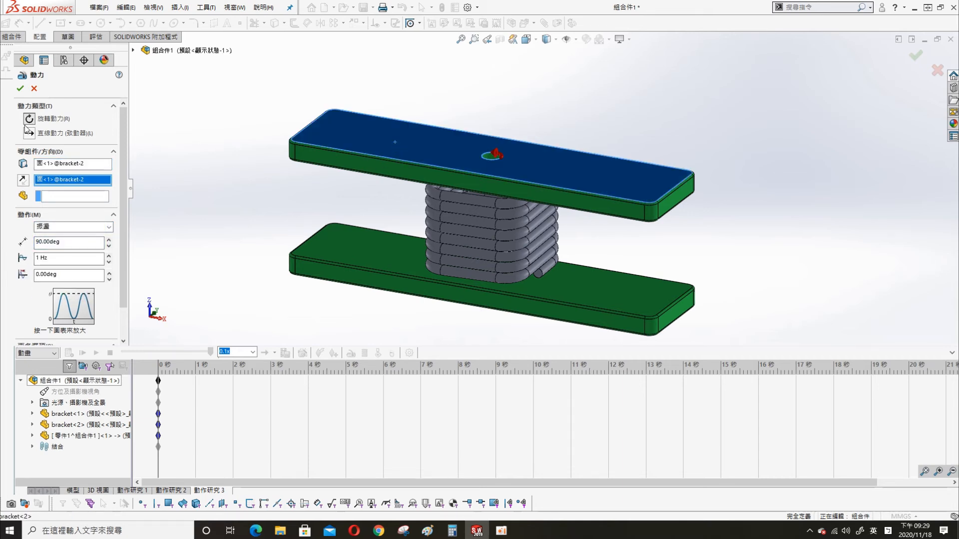
{"action": "left_click", "coordinate": [32, 447]}
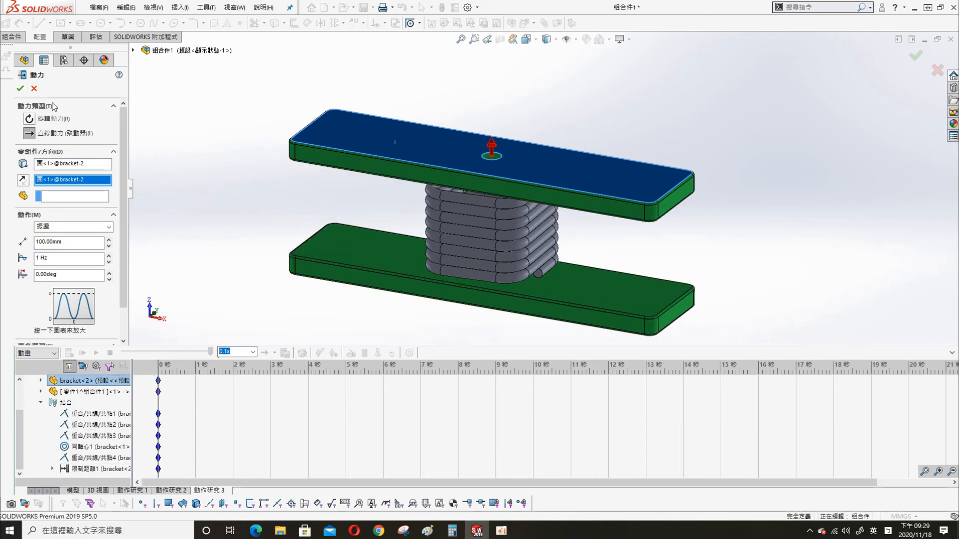
{"action": "left_click", "coordinate": [34, 89]}
{"action": "left_click", "coordinate": [77, 491]}
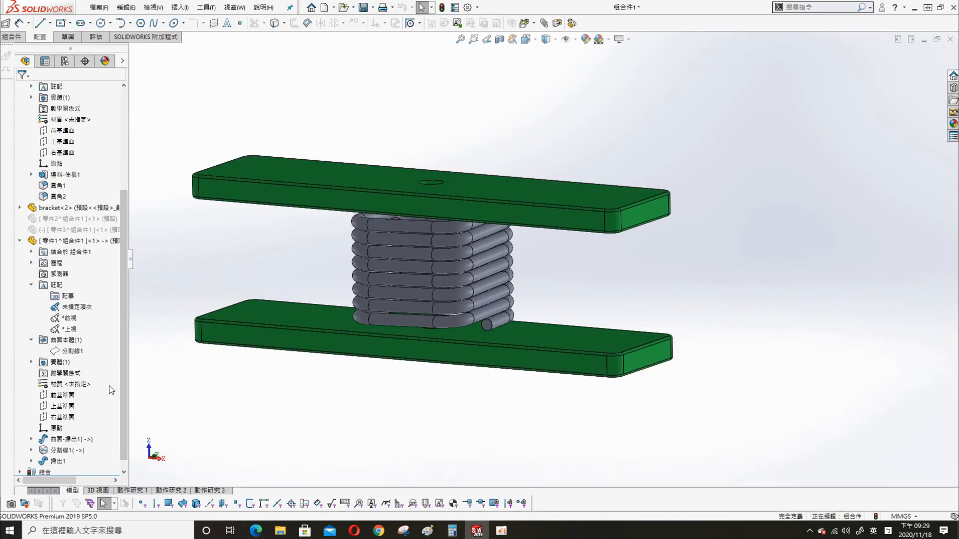
- Open the LimitDistance1 mate for editing and close it unchanged
{"action": "left_click", "coordinate": [20, 241]}
{"action": "left_click", "coordinate": [20, 186]}
{"action": "left_click", "coordinate": [21, 241]}
{"action": "right_click", "coordinate": [69, 306]}
{"action": "left_click", "coordinate": [78, 275]}
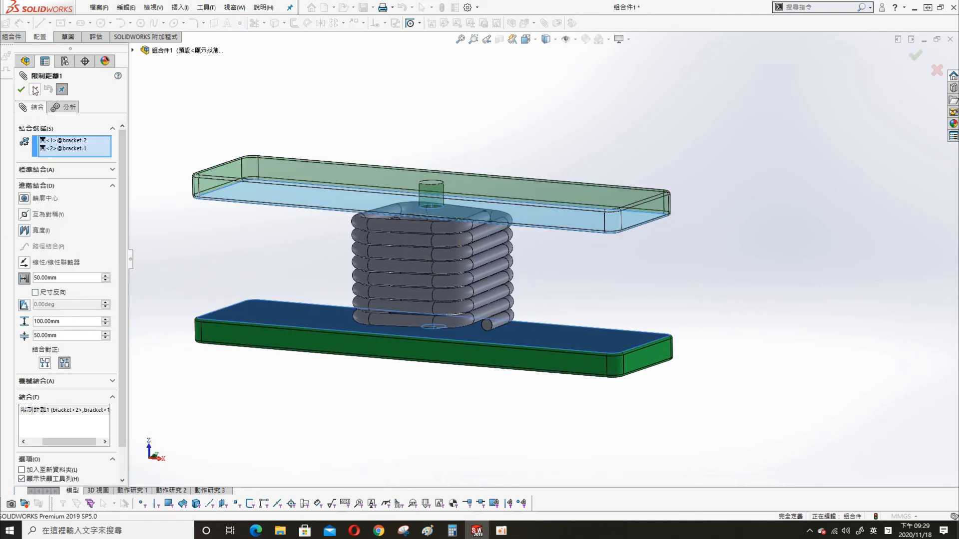
{"action": "left_click", "coordinate": [34, 90]}
- In Motion Study 3, retry the motor with the upper bracket's top face as direction
{"action": "left_click", "coordinate": [207, 490]}
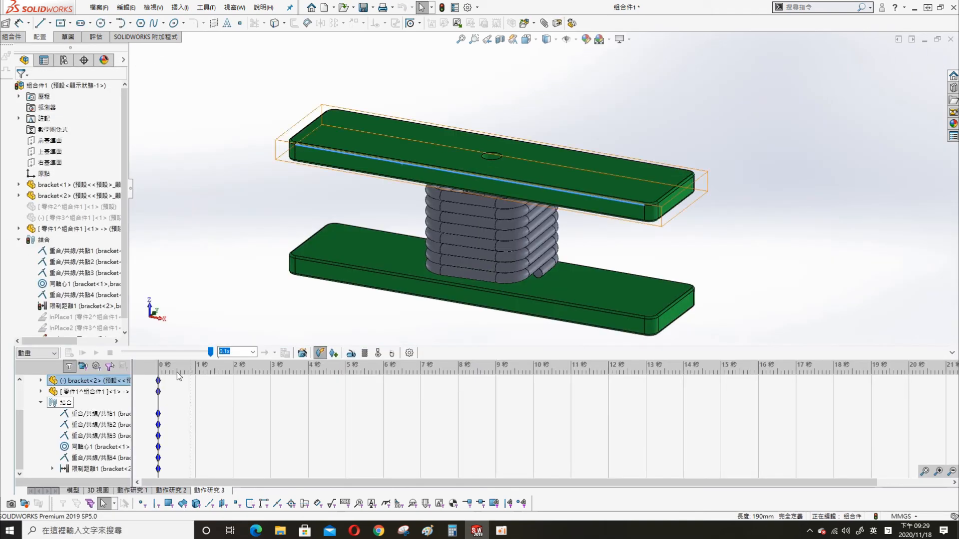
{"action": "left_click", "coordinate": [302, 353]}
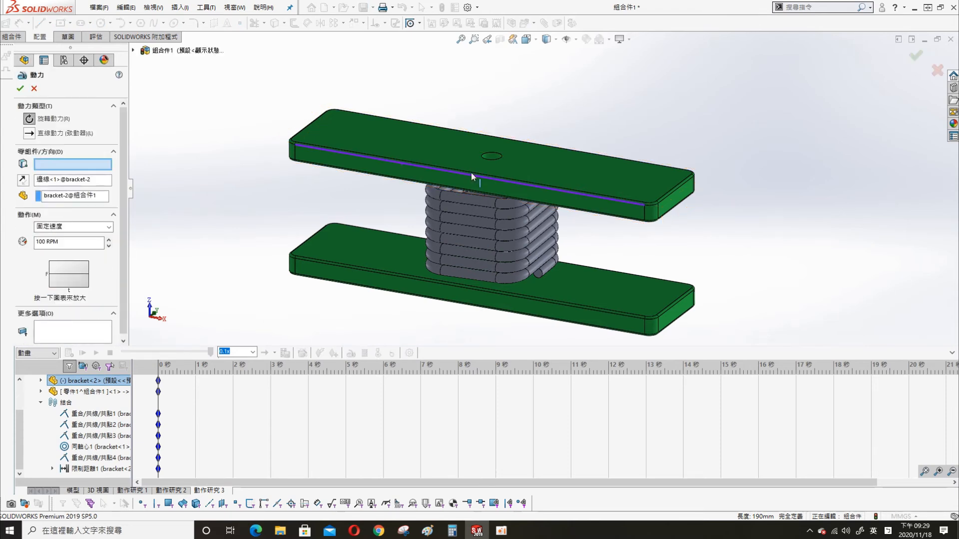
{"action": "right_click", "coordinate": [65, 179]}
{"action": "left_click", "coordinate": [95, 197]}
{"action": "left_click", "coordinate": [374, 133]}
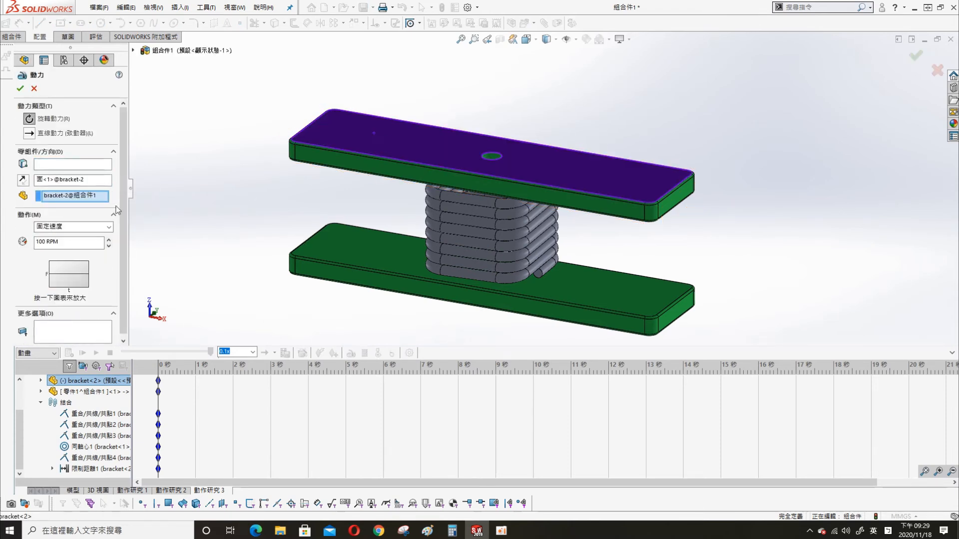
{"action": "key", "text": "Escape"}
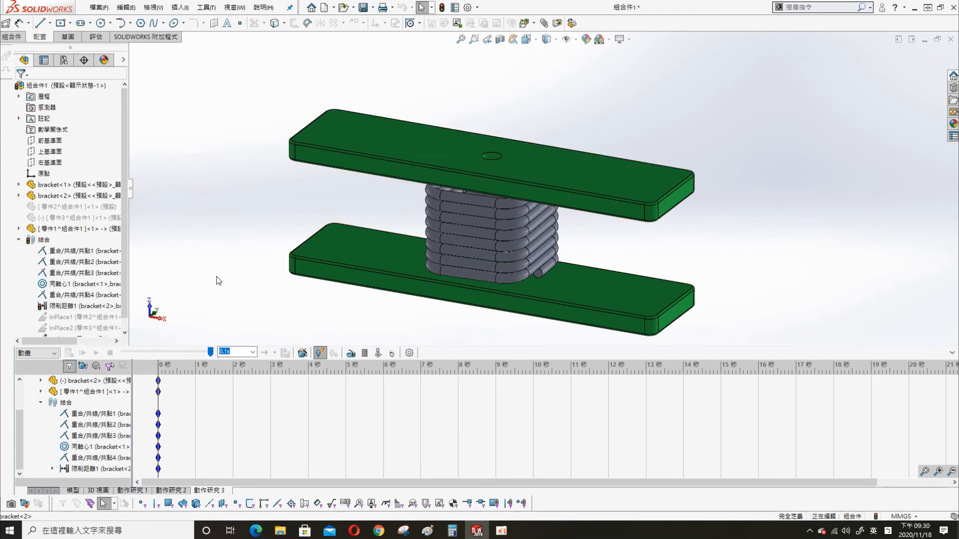
{"action": "left_click", "coordinate": [319, 353]}
- Add an oscillating linear motor (50 mm, 2 Hz) on the upper bracket's top face
{"action": "left_click", "coordinate": [432, 155]}
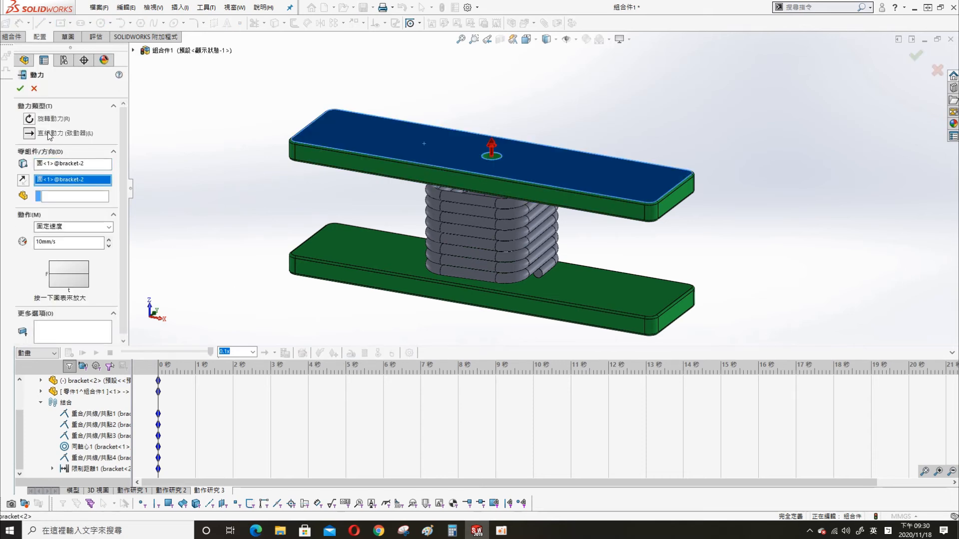
{"action": "left_click", "coordinate": [85, 226]}
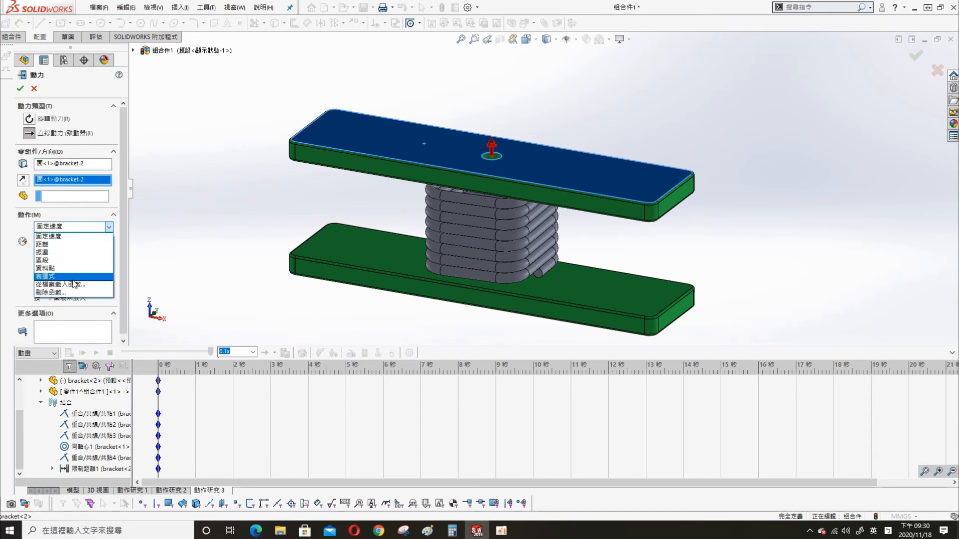
{"action": "left_click", "coordinate": [78, 252]}
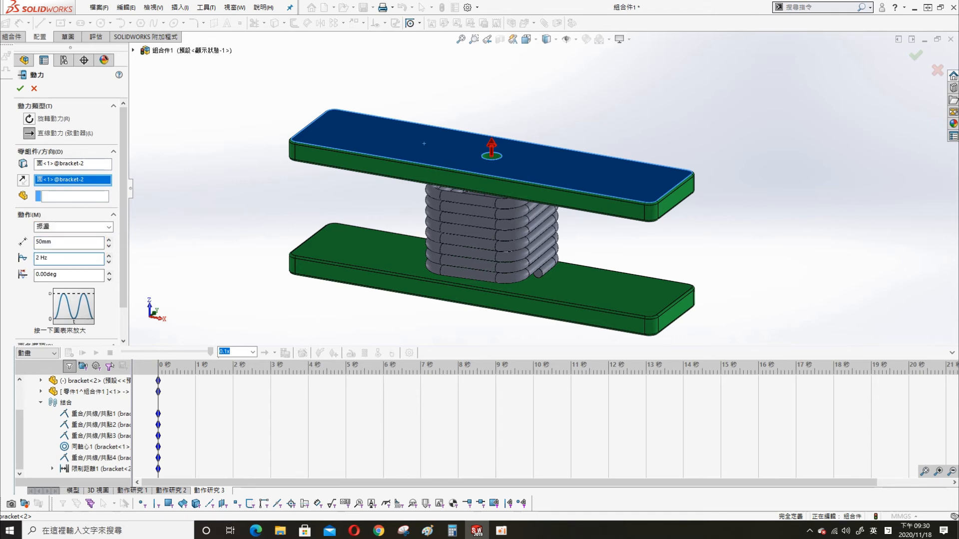
{"action": "left_click", "coordinate": [20, 89]}
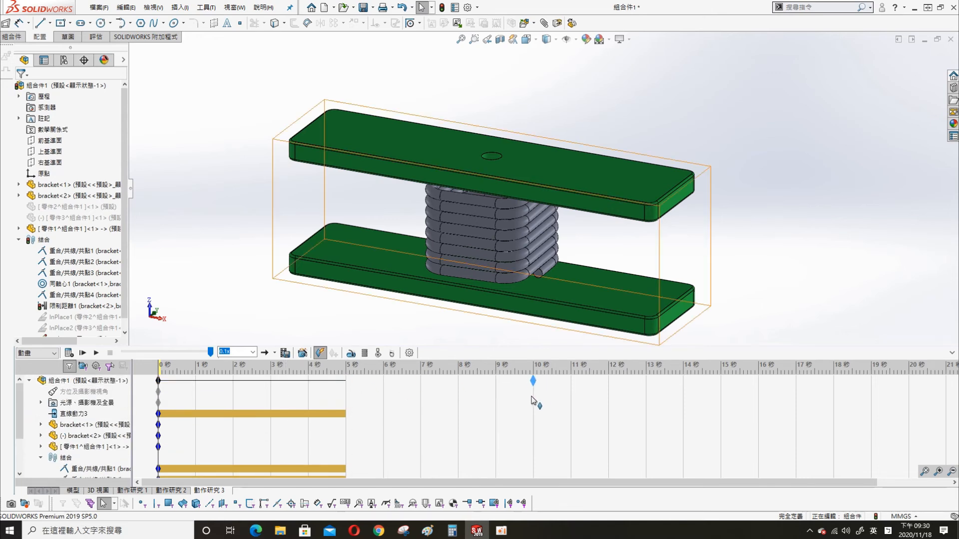
- Extend the study to 10 seconds and calculate the motion
{"action": "left_click_drag", "start_coordinate": [532, 400], "coordinate": [532, 399]}
{"action": "left_click", "coordinate": [69, 353]}
{"action": "left_click", "coordinate": [502, 277]}
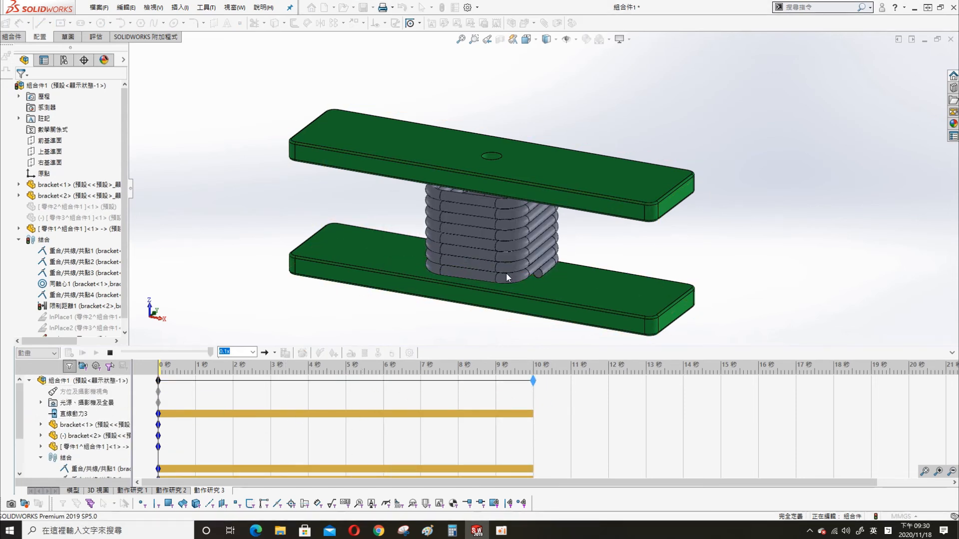